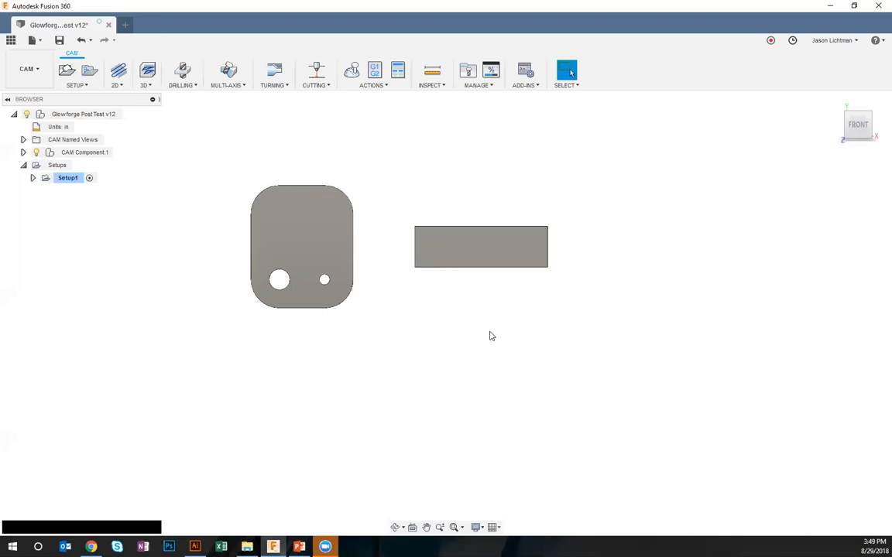
Start post processing Setup1 and choose the Glowforge / Glowforge post configuration
{"action": "middle_click_drag", "start_coordinate": [491, 333], "coordinate": [490, 333], "text": "shift"}
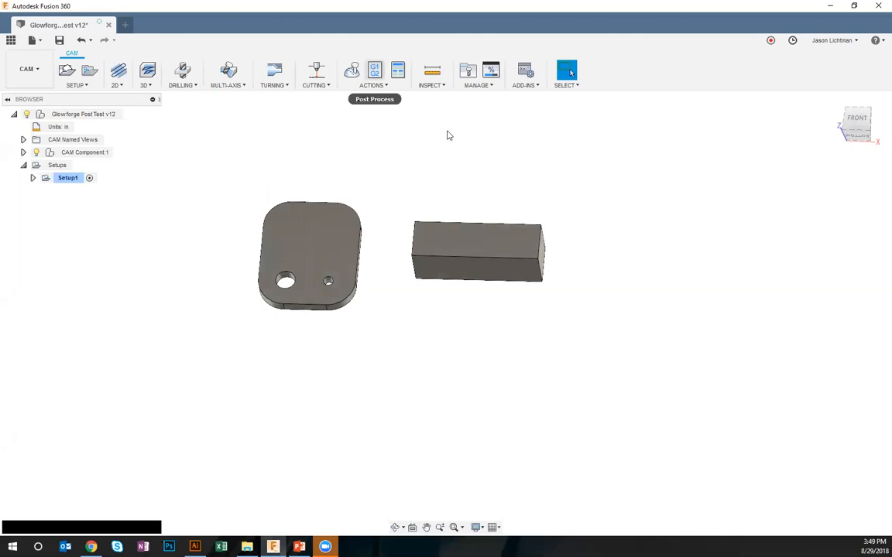
{"action": "left_click", "coordinate": [375, 70]}
{"action": "left_click", "coordinate": [415, 233]}
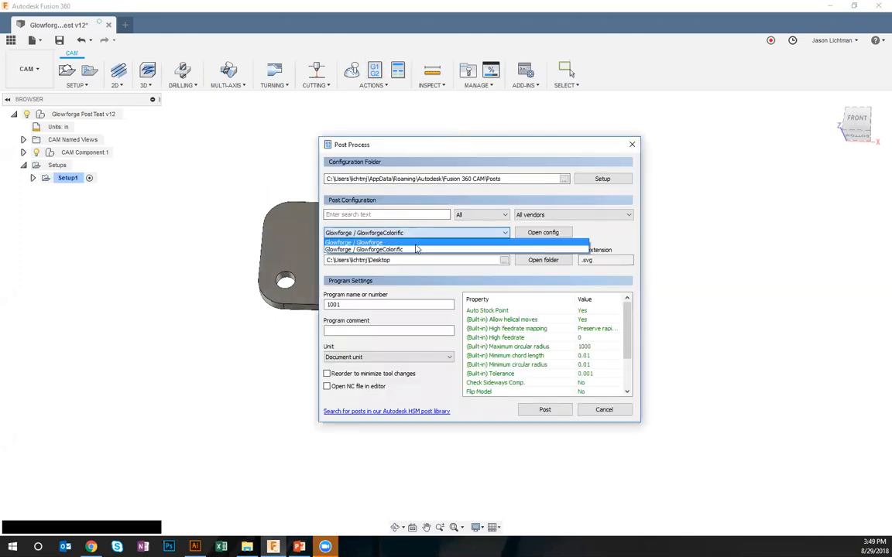
{"action": "left_click", "coordinate": [415, 249]}
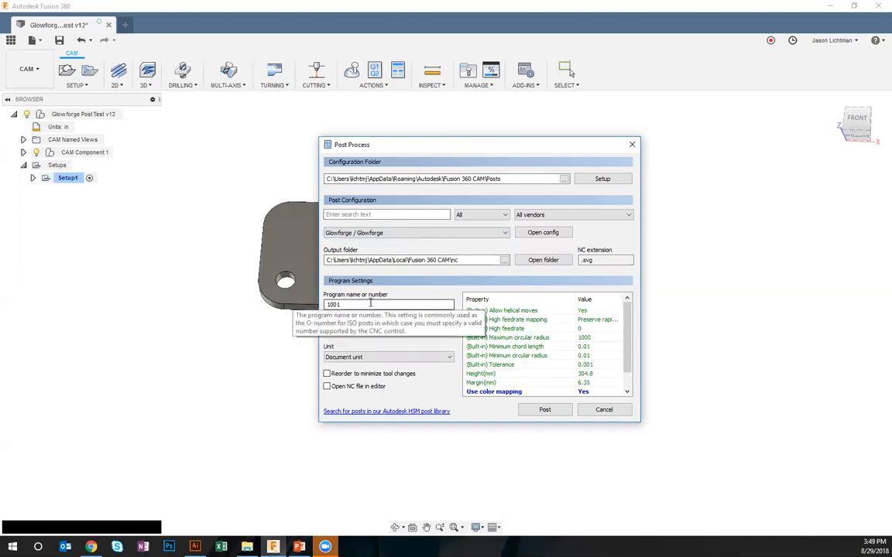
Set the output folder to the Desktop and post the program there as 1001.svg
{"action": "left_click", "coordinate": [504, 260]}
{"action": "left_click", "coordinate": [30, 85]}
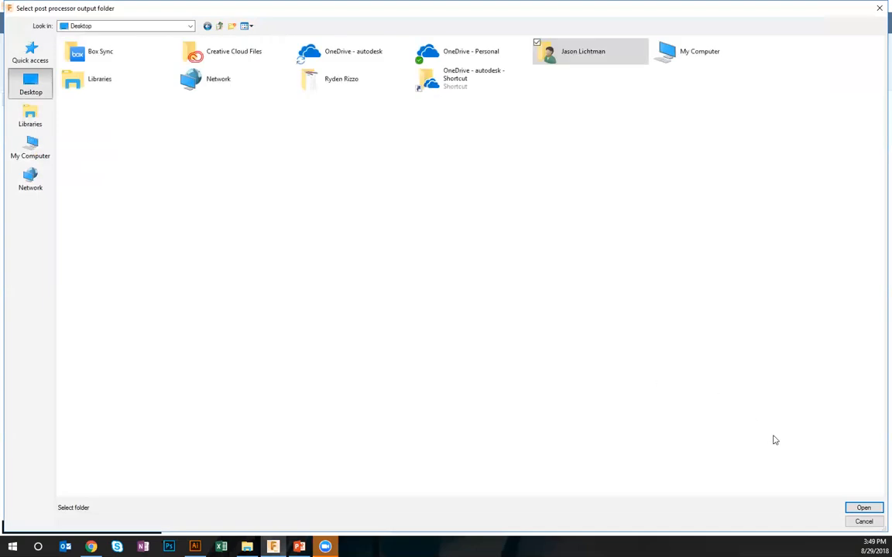
{"action": "left_click", "coordinate": [863, 508]}
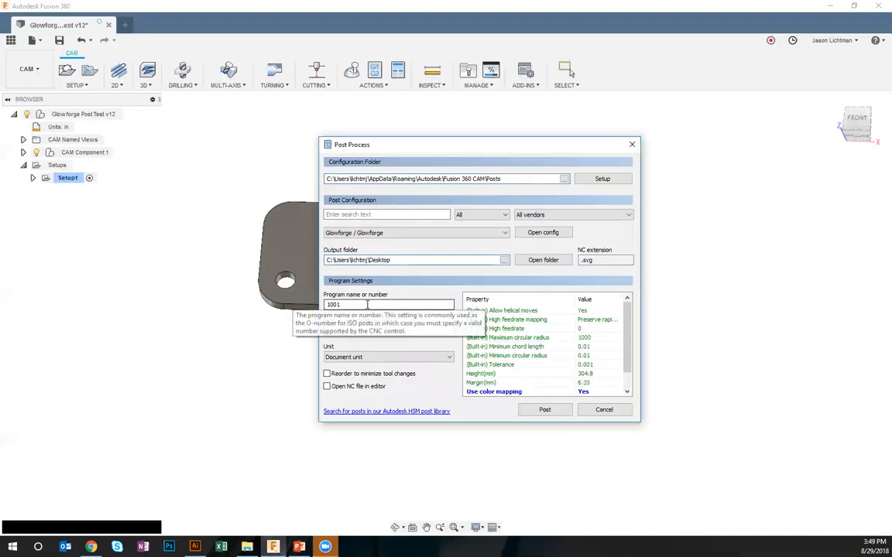
{"action": "left_click", "coordinate": [543, 411]}
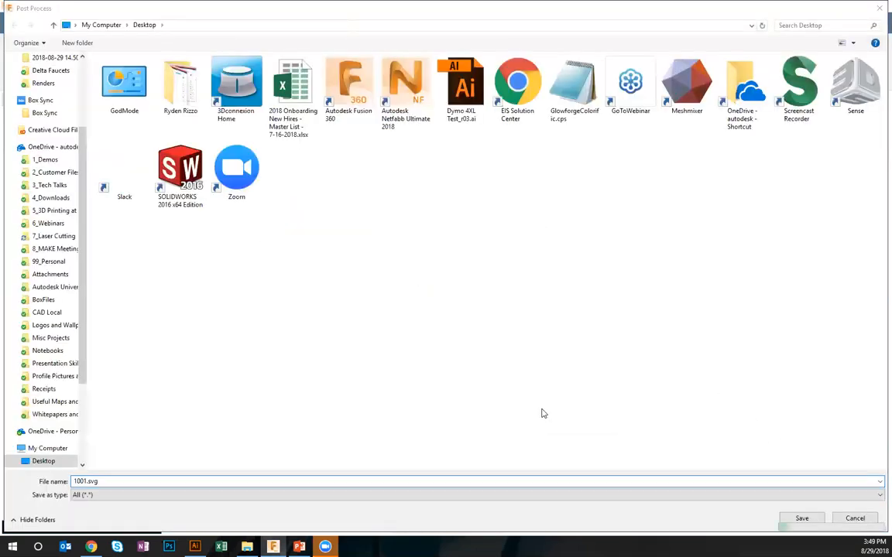
{"action": "left_click", "coordinate": [802, 519]}
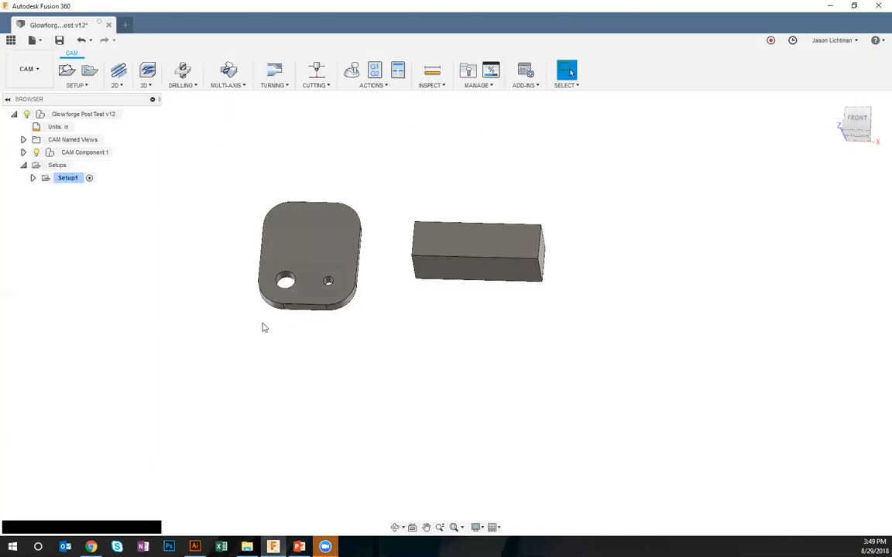
Expand Setup1's operations, and switch to Illustrator to open 1001.svg from the Desktop
{"action": "left_click", "coordinate": [33, 178]}
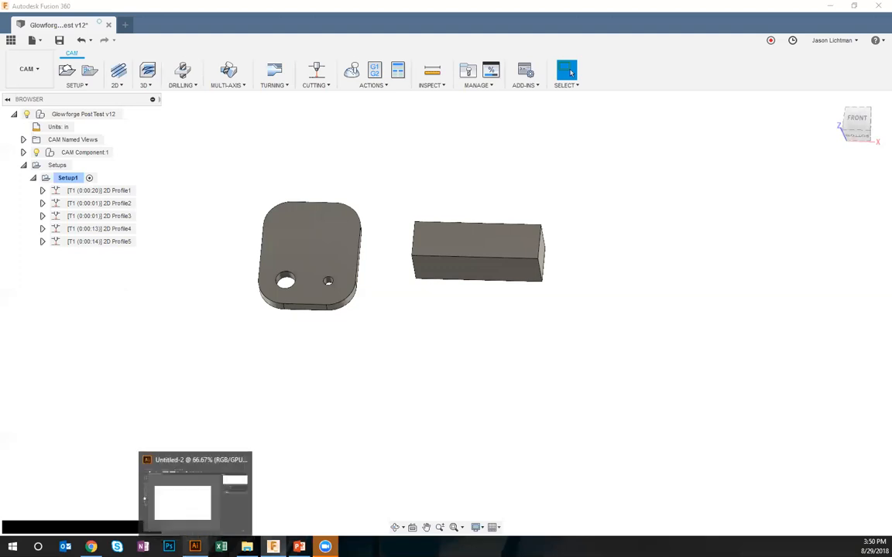
{"action": "left_click", "coordinate": [194, 547]}
{"action": "left_click", "coordinate": [30, 8]}
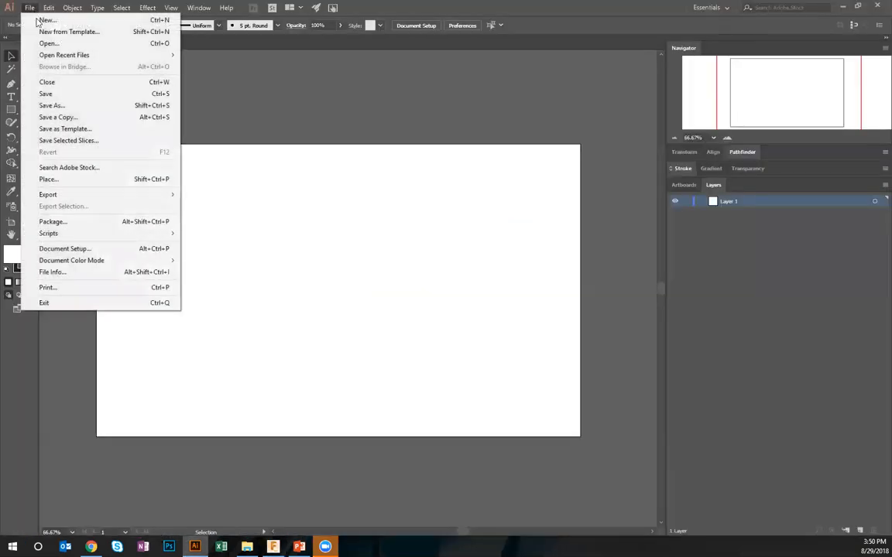
{"action": "left_click", "coordinate": [47, 44]}
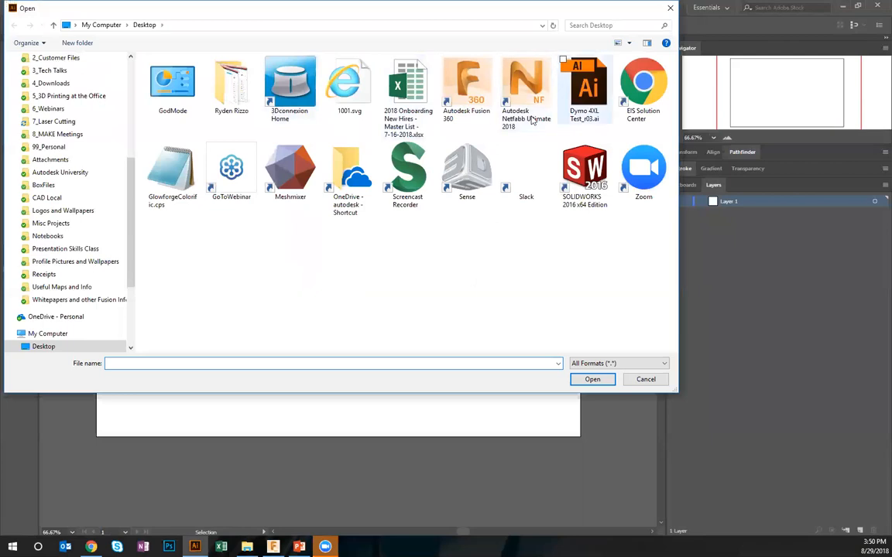
{"action": "double_click", "coordinate": [350, 88]}
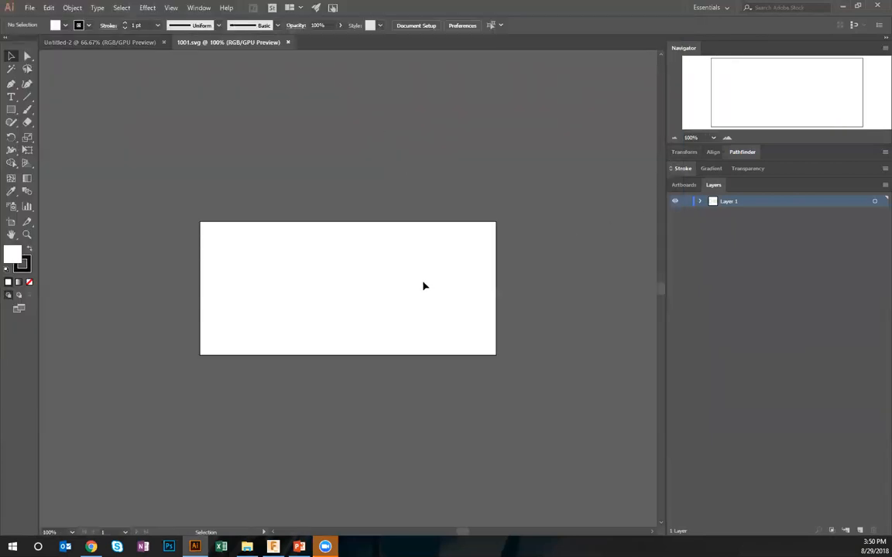
{"action": "scroll", "coordinate": [422, 285], "scroll_direction": "down", "scroll_amount": 1}
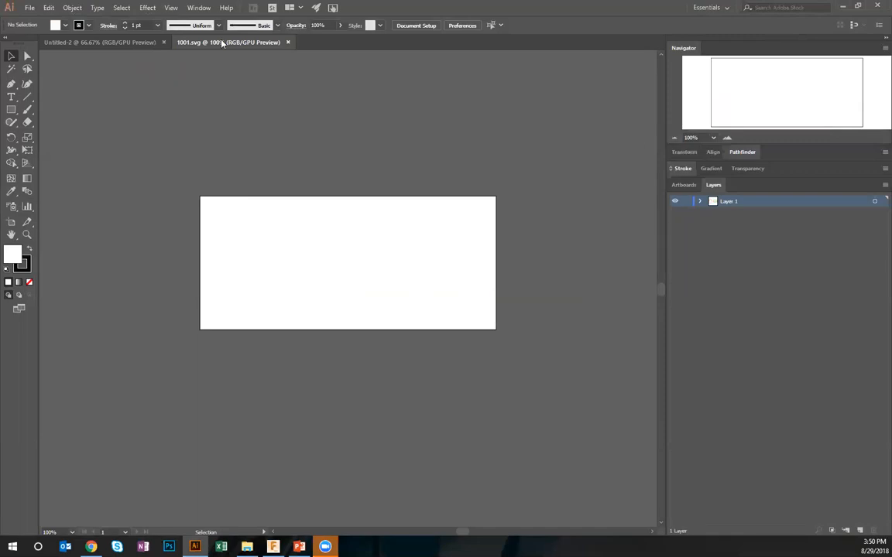
Switch 1001.svg to Outline view and locate the plate and bar outlines outside the artboard
{"action": "left_click", "coordinate": [171, 7]}
{"action": "left_click", "coordinate": [190, 19]}
{"action": "left_click_drag", "start_coordinate": [444, 366], "coordinate": [283, 216]}
{"action": "left_click", "coordinate": [675, 138]}
{"action": "left_click", "coordinate": [674, 138]}
{"action": "left_click", "coordinate": [675, 138]}
{"action": "left_click", "coordinate": [674, 138]}
{"action": "left_click", "coordinate": [674, 138]}
{"action": "left_click", "coordinate": [675, 138]}
{"action": "left_click_drag", "start_coordinate": [515, 312], "coordinate": [454, 213]}
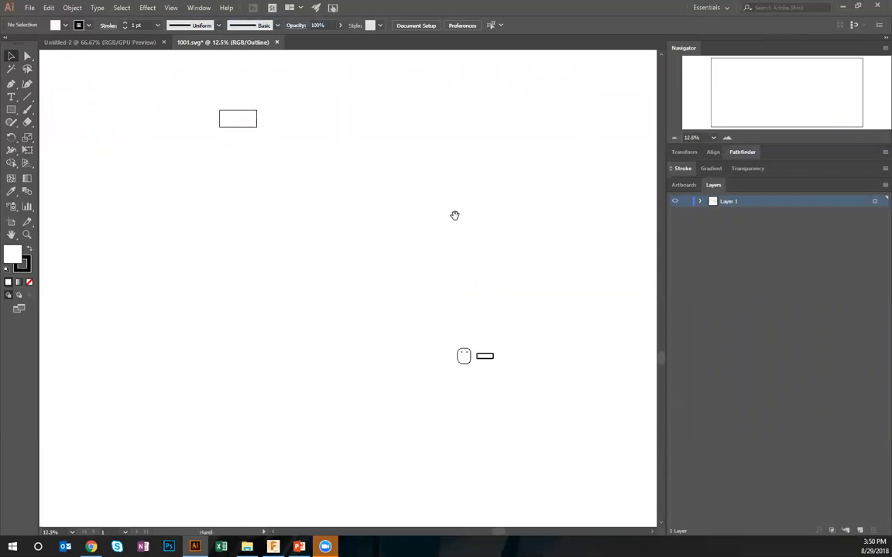
{"action": "left_click", "coordinate": [727, 139]}
{"action": "left_click", "coordinate": [728, 139]}
{"action": "left_click", "coordinate": [728, 140]}
{"action": "left_click_drag", "start_coordinate": [548, 315], "coordinate": [259, 161]}
{"action": "left_click", "coordinate": [728, 139]}
{"action": "left_click", "coordinate": [728, 139]}
{"action": "left_click", "coordinate": [728, 140]}
{"action": "left_click_drag", "start_coordinate": [559, 258], "coordinate": [464, 187]}
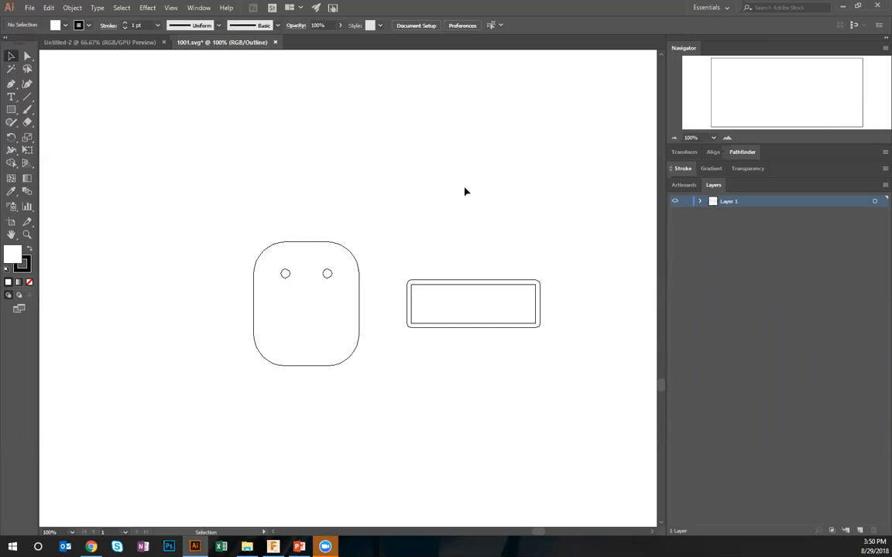
Return 1001.svg to GPU Preview and look closely at the plate outline
{"action": "left_click", "coordinate": [171, 8]}
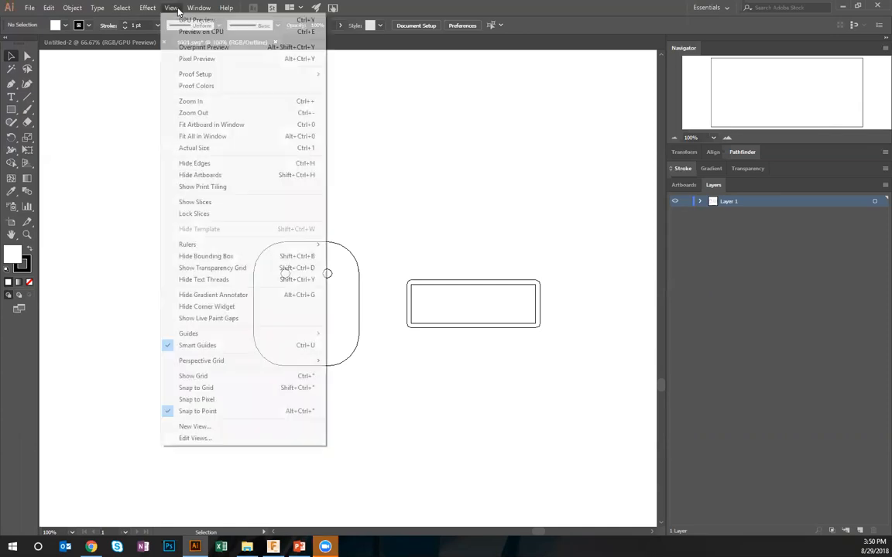
{"action": "left_click", "coordinate": [185, 20]}
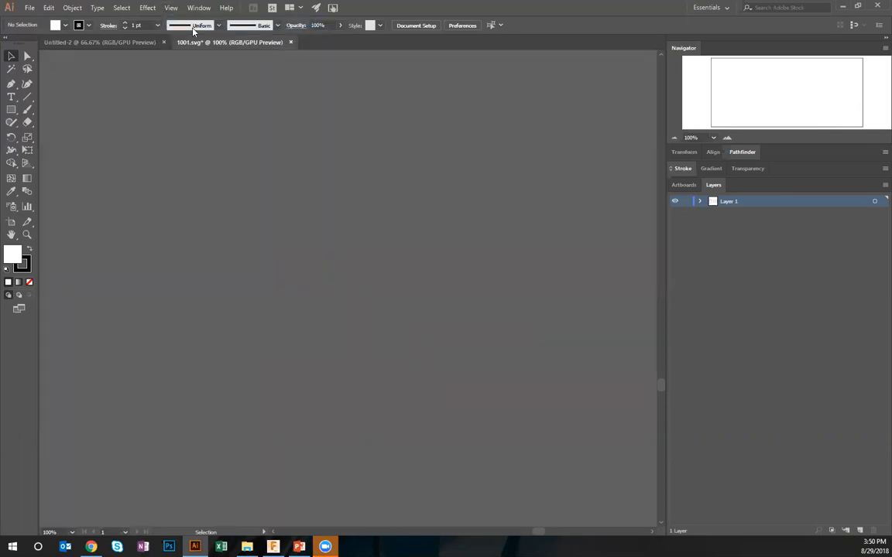
{"action": "left_click", "coordinate": [728, 139]}
{"action": "left_click", "coordinate": [728, 139]}
{"action": "key", "text": "space"}
{"action": "left_click_drag", "start_coordinate": [450, 342], "coordinate": [99, 303]}
{"action": "left_click", "coordinate": [676, 138]}
Select the plate outline's right, top and left segments one by one to check how the path is divided
{"action": "left_click", "coordinate": [332, 198]}
{"action": "left_click", "coordinate": [324, 130]}
{"action": "left_click", "coordinate": [237, 94]}
{"action": "left_click", "coordinate": [133, 119]}
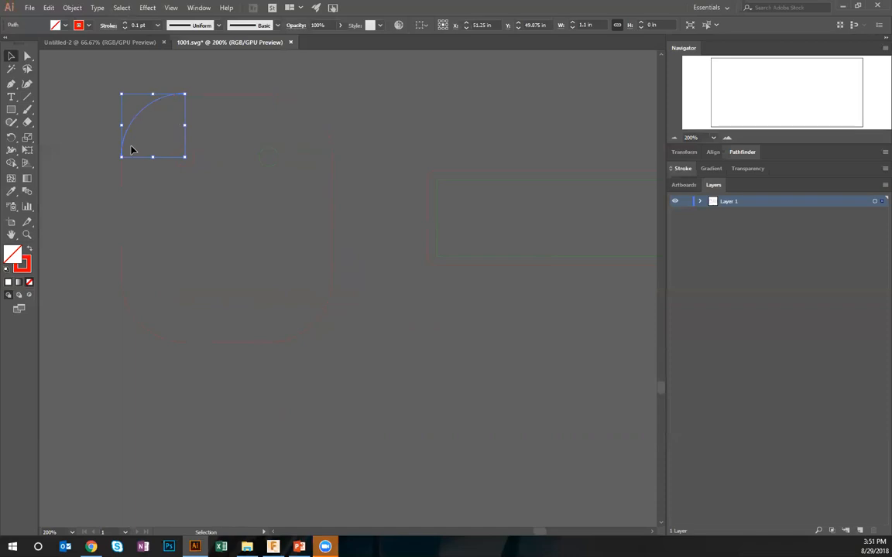
{"action": "left_click", "coordinate": [121, 197]}
Select the plate outline's left edge, both left corner arcs and top edge together, and join them into one path
{"action": "left_click", "coordinate": [138, 319]}
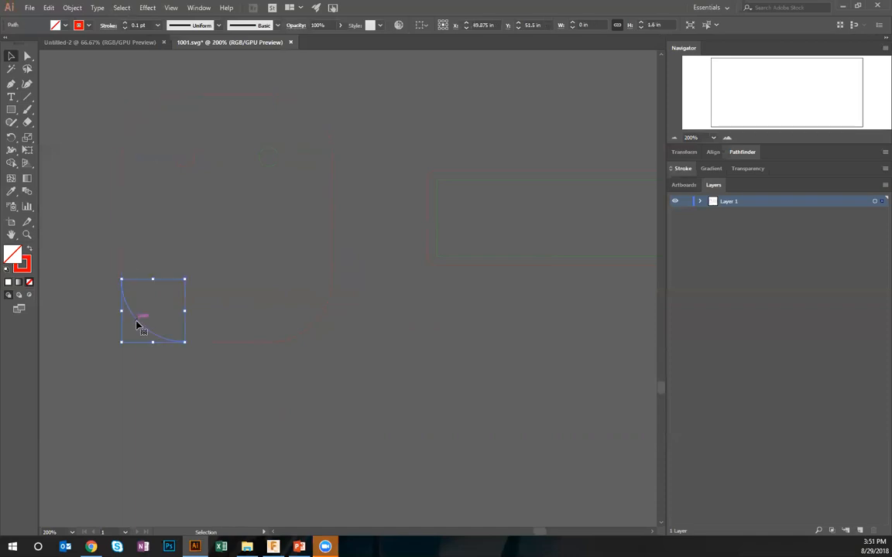
{"action": "left_click", "coordinate": [122, 198], "text": "shift"}
{"action": "left_click", "coordinate": [150, 121], "text": "shift"}
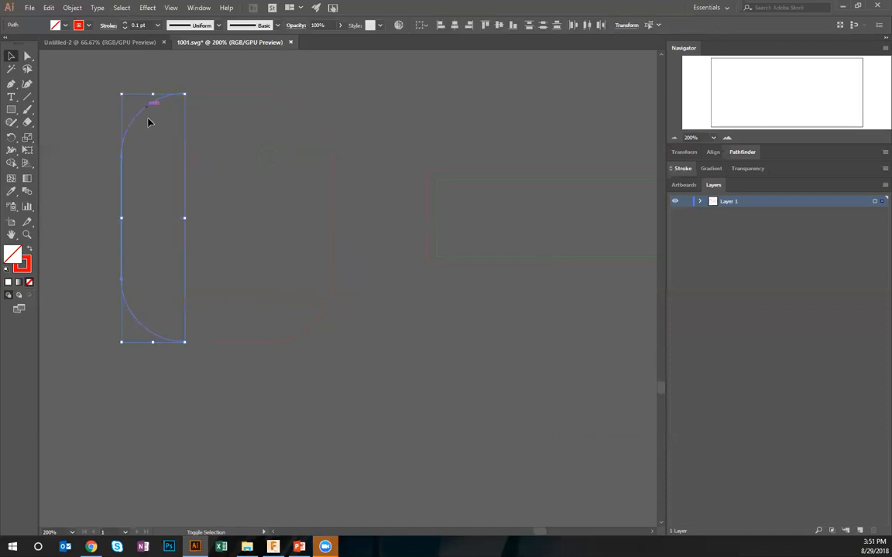
{"action": "left_click", "coordinate": [181, 93], "text": "shift"}
{"action": "left_click", "coordinate": [71, 7]}
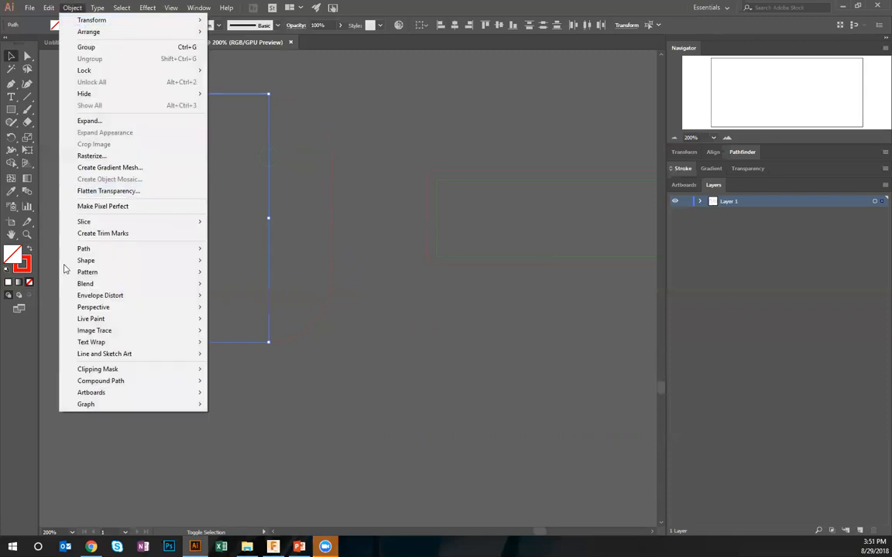
{"action": "mouse_move", "coordinate": [85, 249]}
{"action": "left_click", "coordinate": [233, 248]}
{"action": "left_click", "coordinate": [249, 235]}
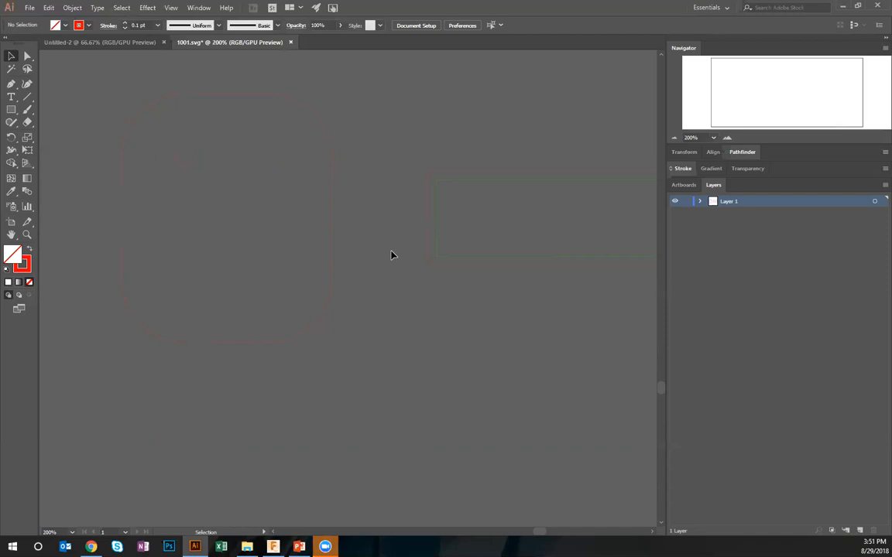
Examine the artboard's size and position relative to the artwork in 1001.svg
{"action": "left_click", "coordinate": [674, 140]}
{"action": "left_click", "coordinate": [674, 139]}
{"action": "left_click", "coordinate": [673, 140]}
{"action": "left_click", "coordinate": [673, 140]}
{"action": "left_click", "coordinate": [674, 139]}
{"action": "left_click", "coordinate": [674, 140]}
{"action": "left_click", "coordinate": [674, 140]}
{"action": "left_click", "coordinate": [673, 139]}
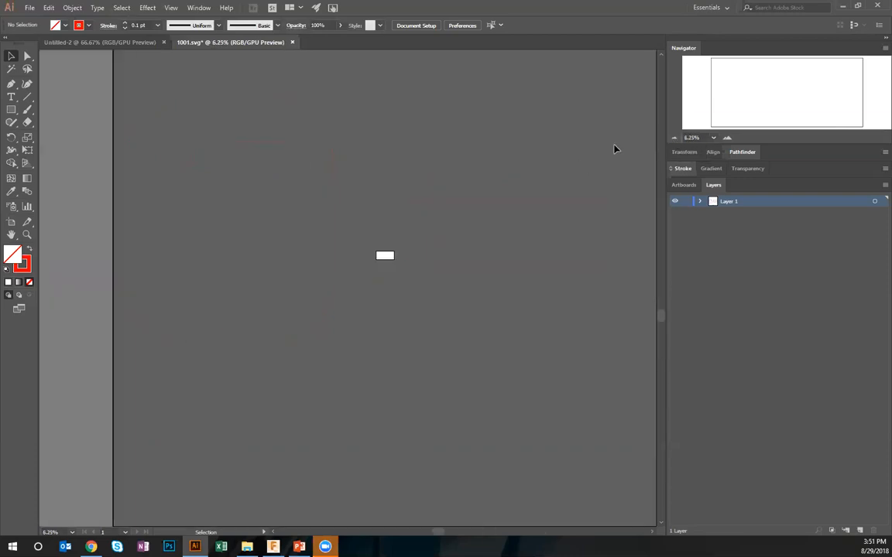
{"action": "left_click", "coordinate": [727, 139]}
{"action": "left_click", "coordinate": [727, 139]}
{"action": "left_click", "coordinate": [727, 139]}
{"action": "left_click", "coordinate": [727, 138]}
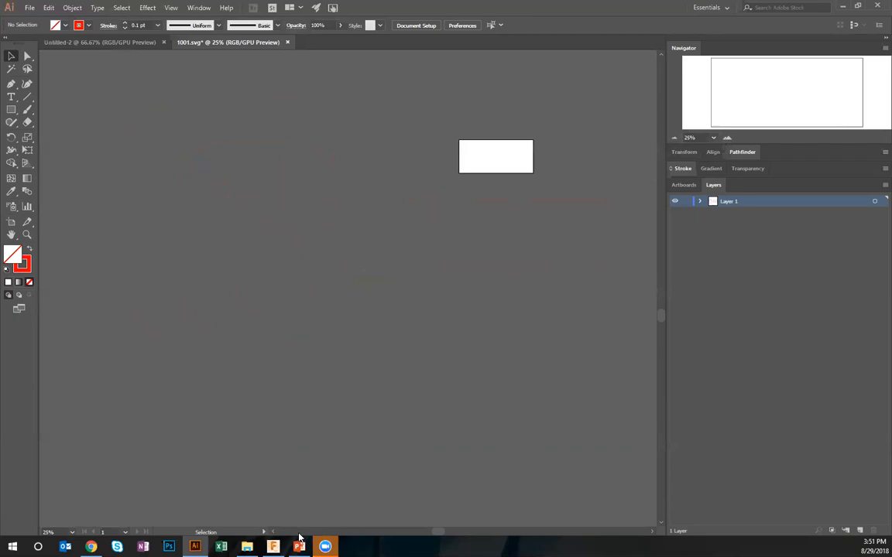
Switch to Fusion 360 and set up a new post with program name 1002 and the Glowforge / GlowforgeColorific configuration
{"action": "left_click", "coordinate": [271, 545]}
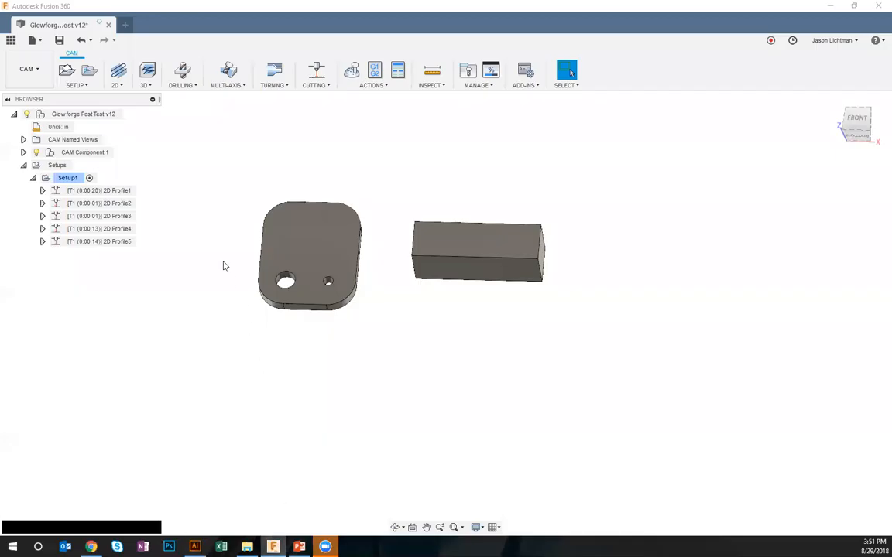
{"action": "left_click", "coordinate": [374, 70]}
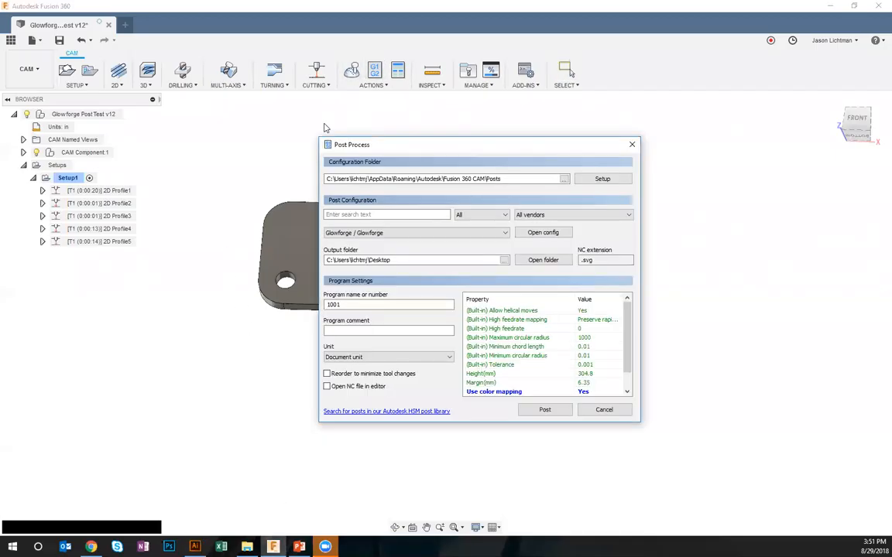
{"action": "left_click", "coordinate": [358, 307]}
{"action": "key", "text": "BackSpace"}
{"action": "type", "text": "2"}
{"action": "left_click", "coordinate": [394, 233]}
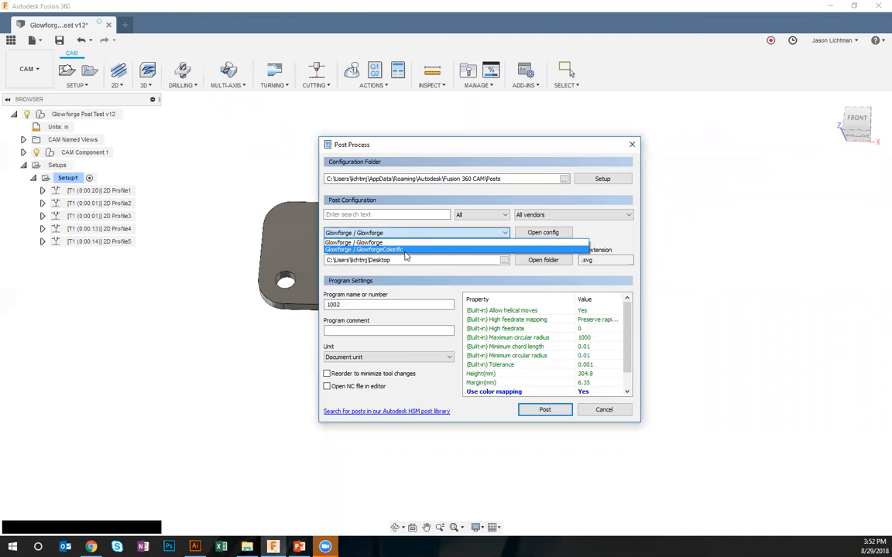
{"action": "left_click", "coordinate": [404, 250]}
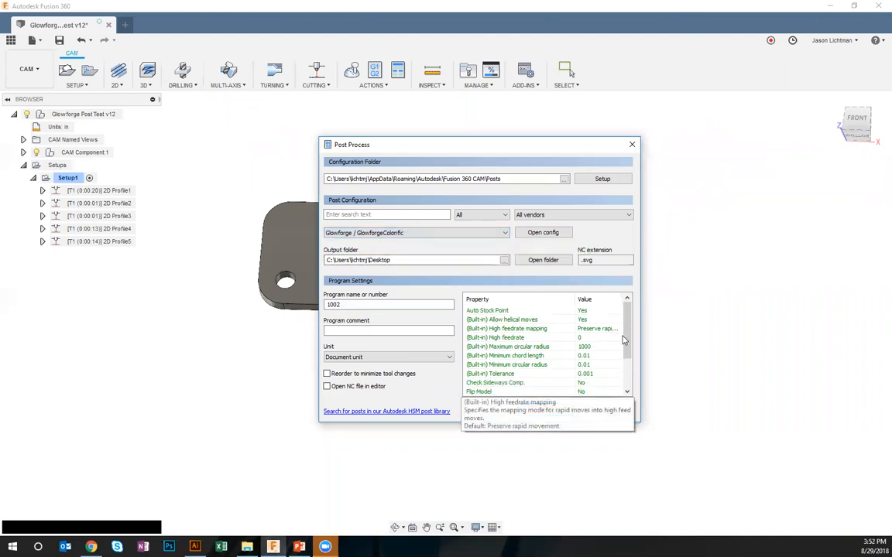
Review the GlowforgeColorific post properties and post the program to the Desktop as 1002.svg
{"action": "scroll", "coordinate": [629, 362], "scroll_direction": "down", "scroll_amount": 2}
{"action": "scroll", "coordinate": [627, 325], "scroll_direction": "up", "scroll_amount": 2}
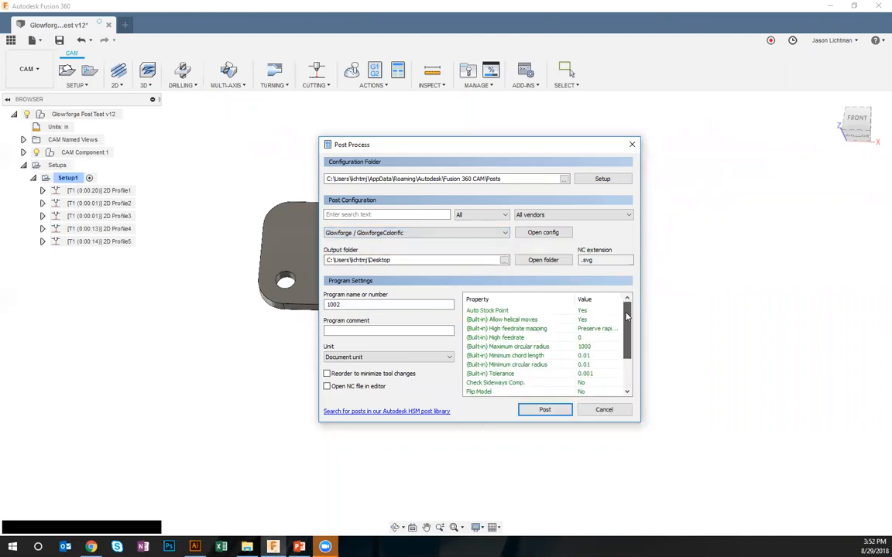
{"action": "scroll", "coordinate": [623, 333], "scroll_direction": "down", "scroll_amount": 3}
{"action": "scroll", "coordinate": [612, 348], "scroll_direction": "up", "scroll_amount": 3}
{"action": "left_click", "coordinate": [542, 409]}
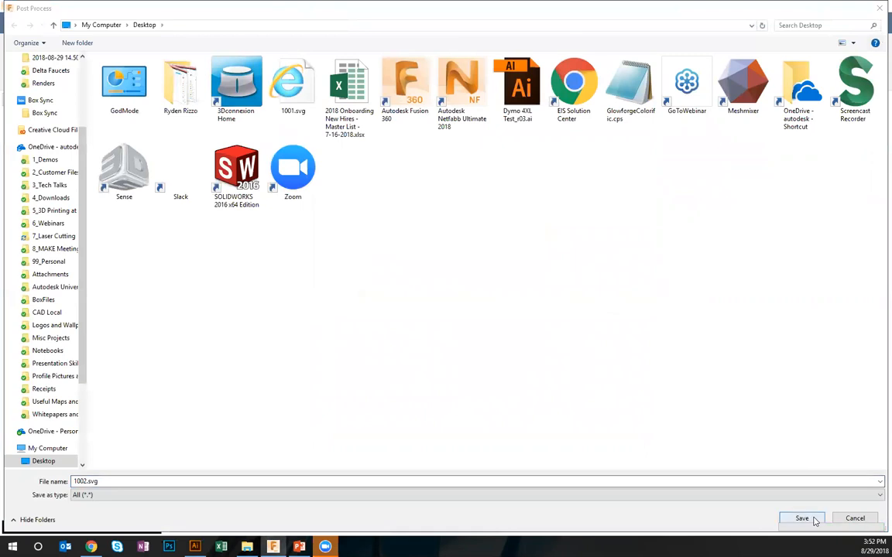
{"action": "left_click", "coordinate": [815, 520]}
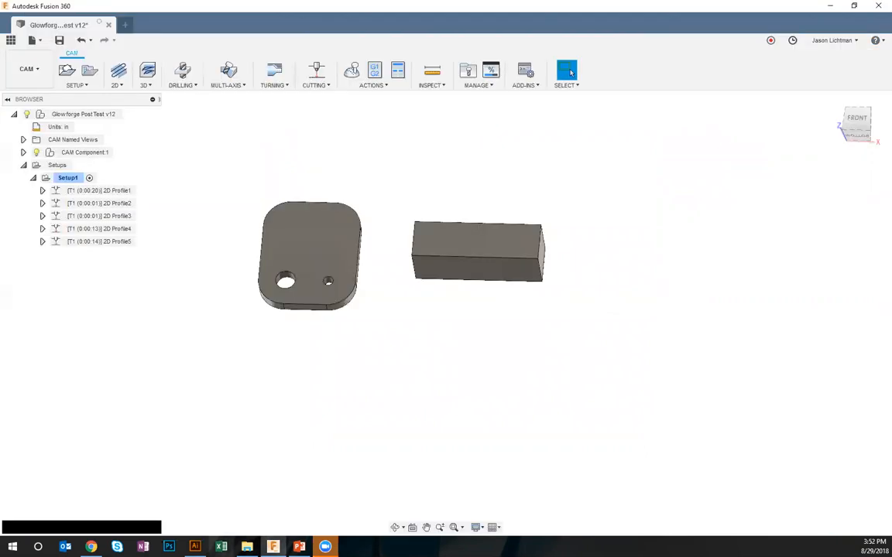
Switch to Illustrator and open 1002.svg from the Desktop
{"action": "left_click", "coordinate": [195, 547]}
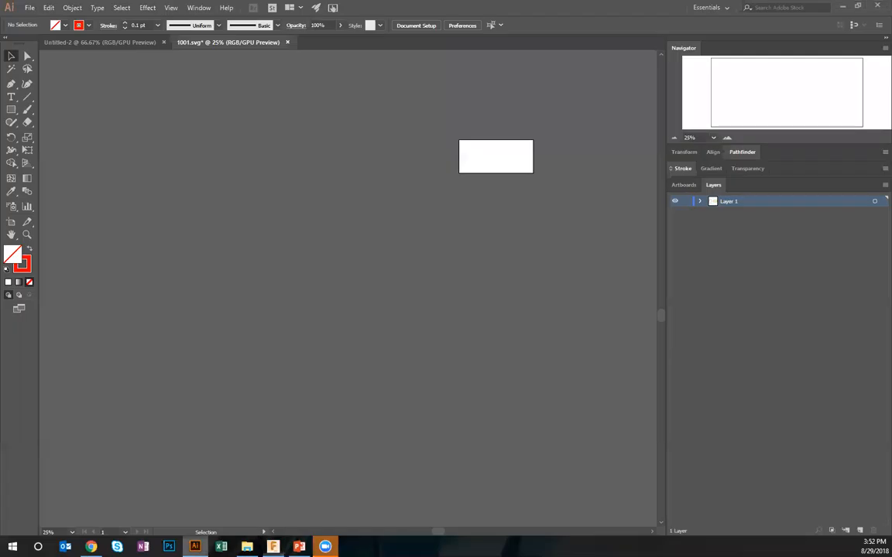
{"action": "left_click", "coordinate": [29, 8]}
{"action": "left_click", "coordinate": [49, 44]}
{"action": "left_click", "coordinate": [408, 83]}
{"action": "key", "text": "Return"}
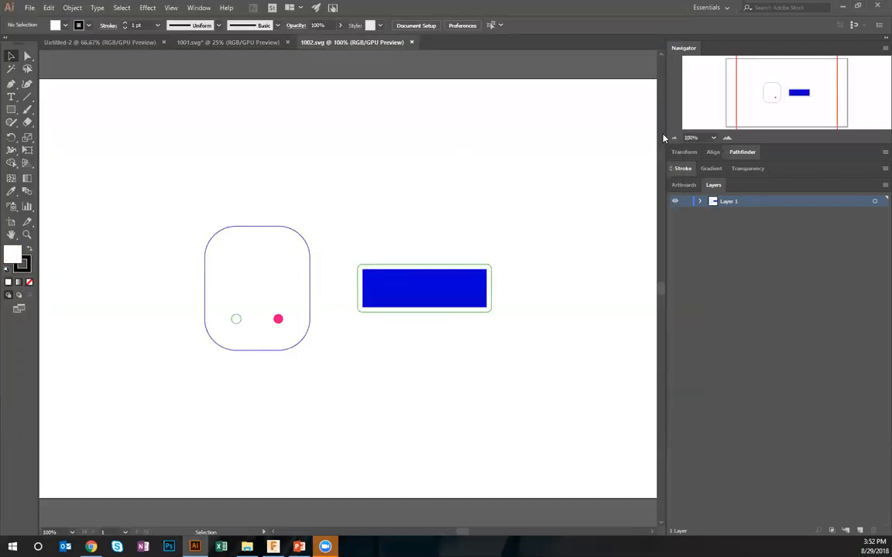
Examine the 1002.svg artwork's placement on the artboard and the colours and fills of its shapes
{"action": "left_click", "coordinate": [673, 137]}
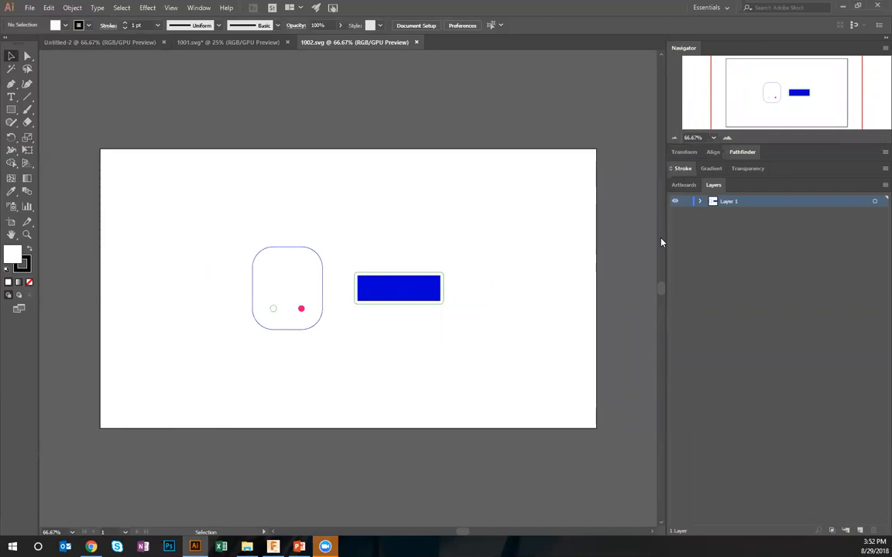
{"action": "left_click", "coordinate": [727, 138]}
{"action": "left_click", "coordinate": [727, 138]}
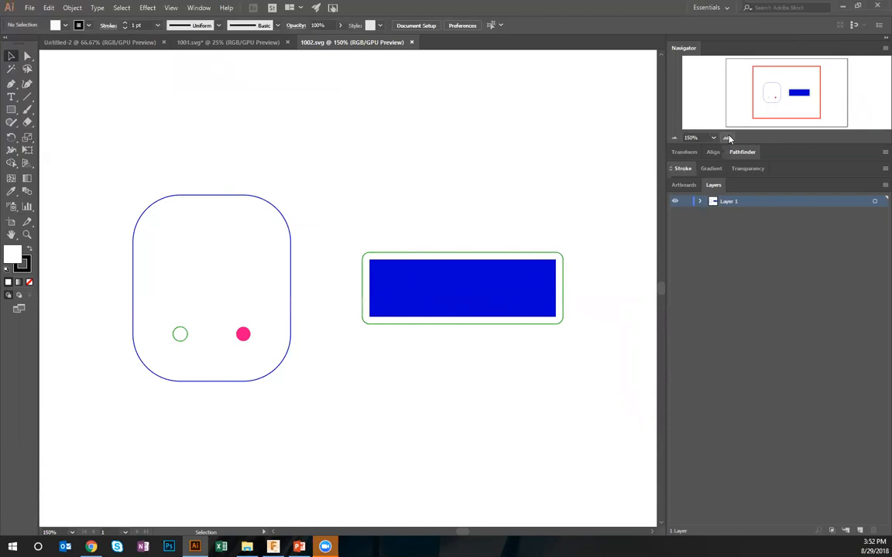
{"action": "left_click", "coordinate": [293, 256]}
{"action": "left_click", "coordinate": [233, 160]}
Switch to the Glowforge web app and upload 1002.svg from the Desktop as a new design
{"action": "left_click", "coordinate": [93, 548]}
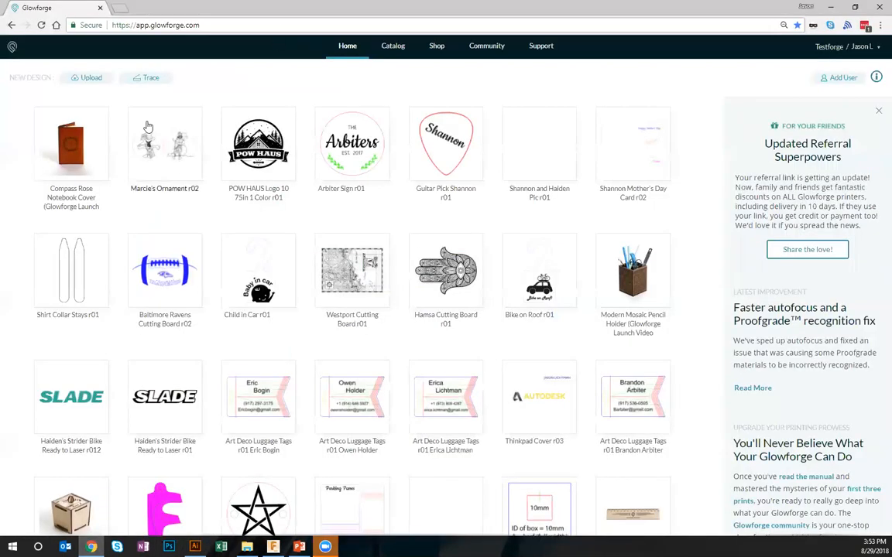
{"action": "left_click", "coordinate": [91, 80]}
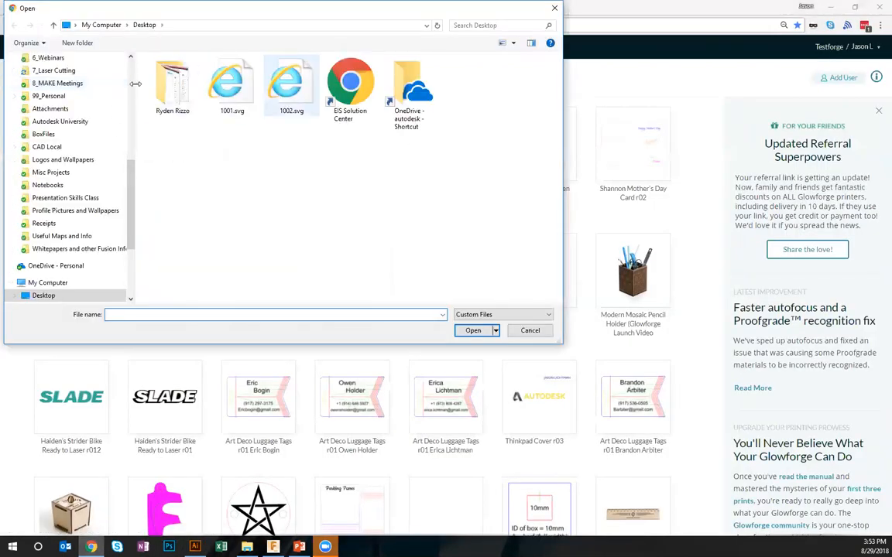
{"action": "double_click", "coordinate": [264, 77]}
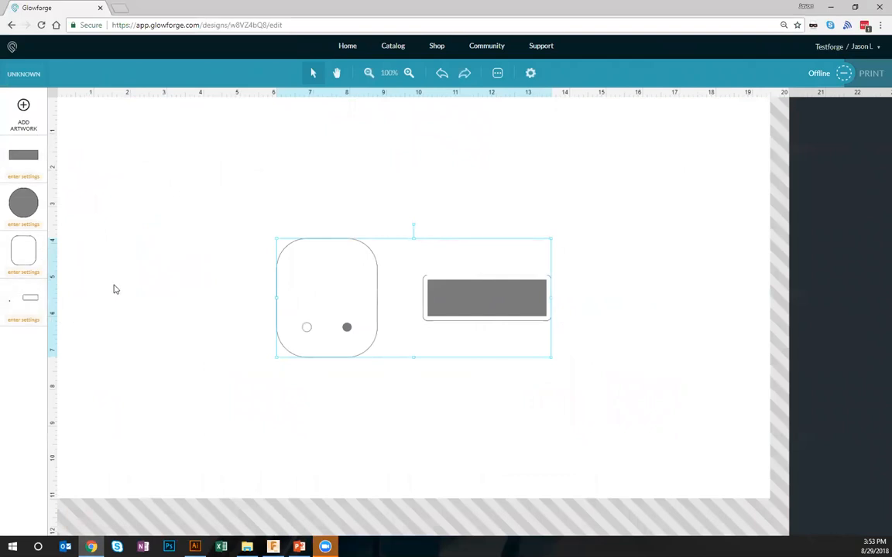
Compare the uploaded Glowforge design with the Illustrator colours and the 2D Profile toolpaths in Fusion 360, and return to the Glowforge app
{"action": "key", "text": "alt+Tab"}
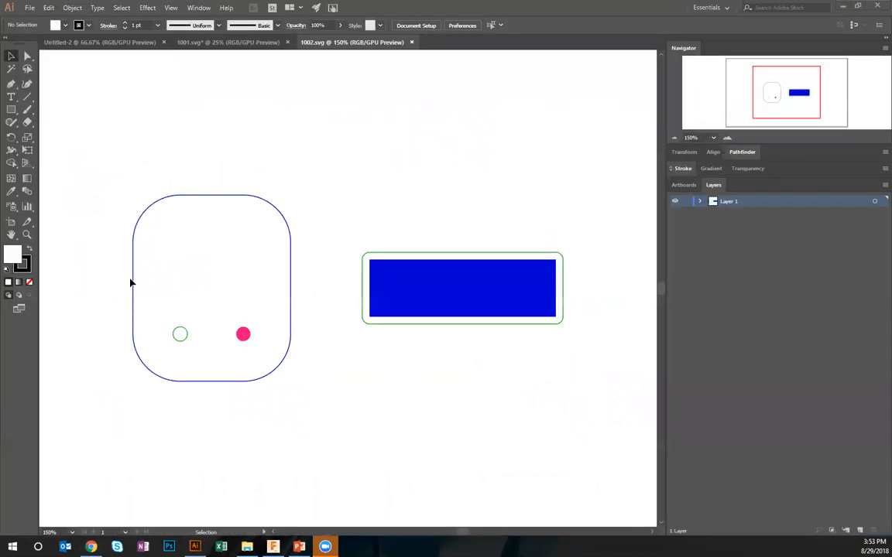
{"action": "key", "text": "alt+Tab"}
{"action": "left_click", "coordinate": [100, 203]}
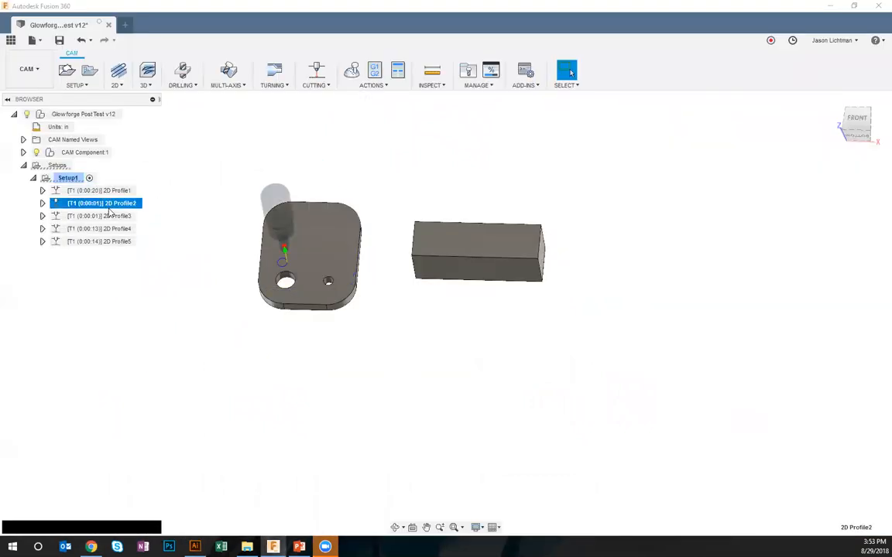
{"action": "left_click", "coordinate": [111, 241]}
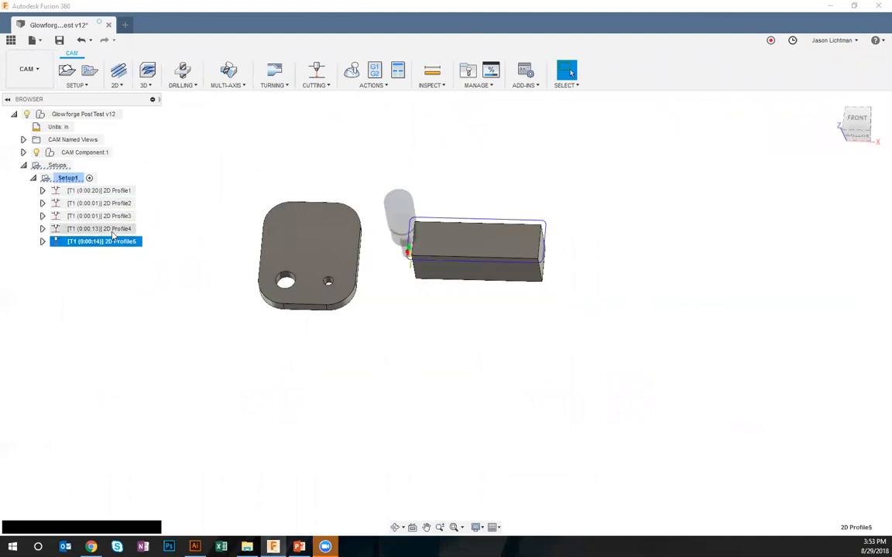
{"action": "left_click", "coordinate": [111, 228]}
{"action": "left_click", "coordinate": [111, 216]}
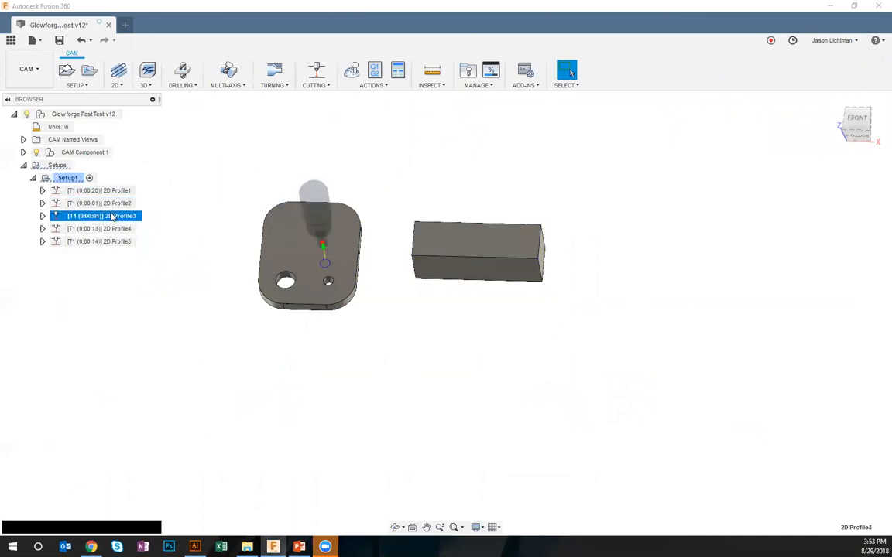
{"action": "left_click", "coordinate": [178, 272]}
{"action": "key", "text": "alt+Tab"}
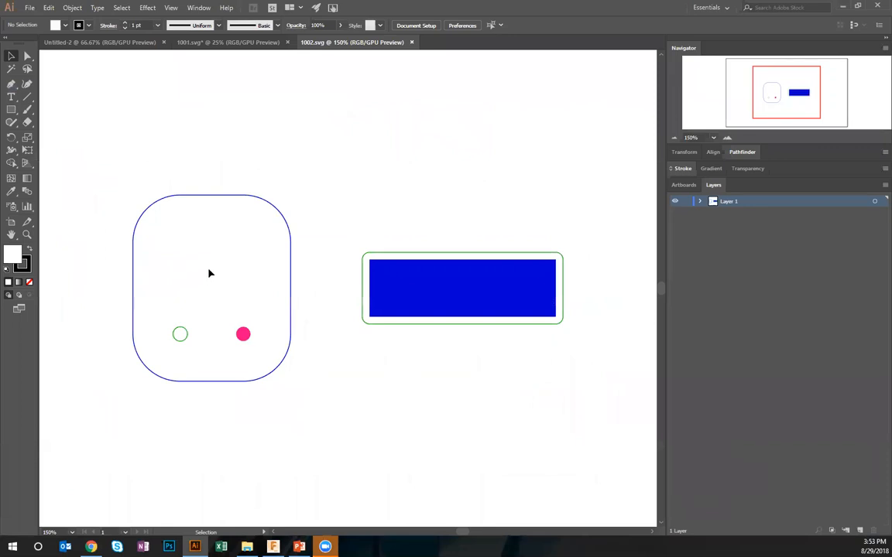
{"action": "key", "text": "alt+Tab"}
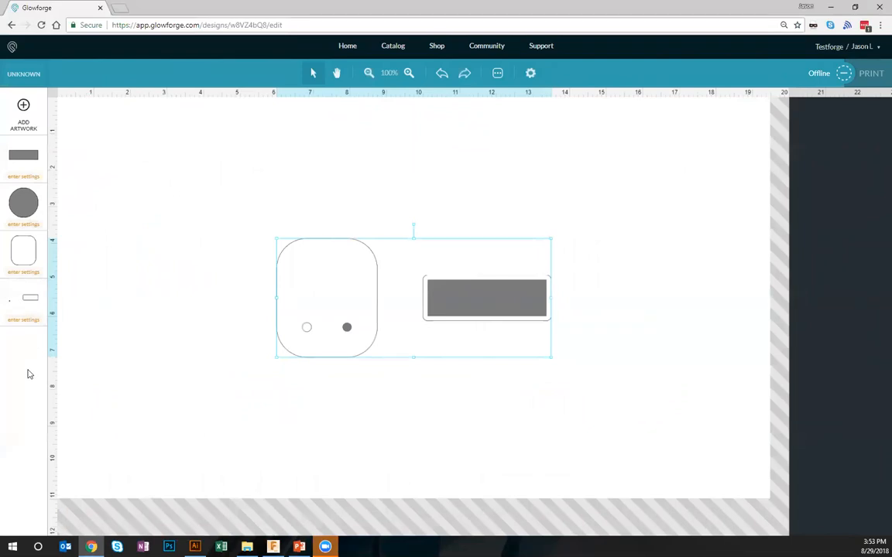
At 200% zoom, give the filled rectangle a Manual Engrave at speed 1000, power 1, and the large rounded outline a Manual Cut at speed 500, power 1
{"action": "left_click", "coordinate": [512, 164]}
{"action": "left_click", "coordinate": [408, 73]}
{"action": "left_click", "coordinate": [409, 73]}
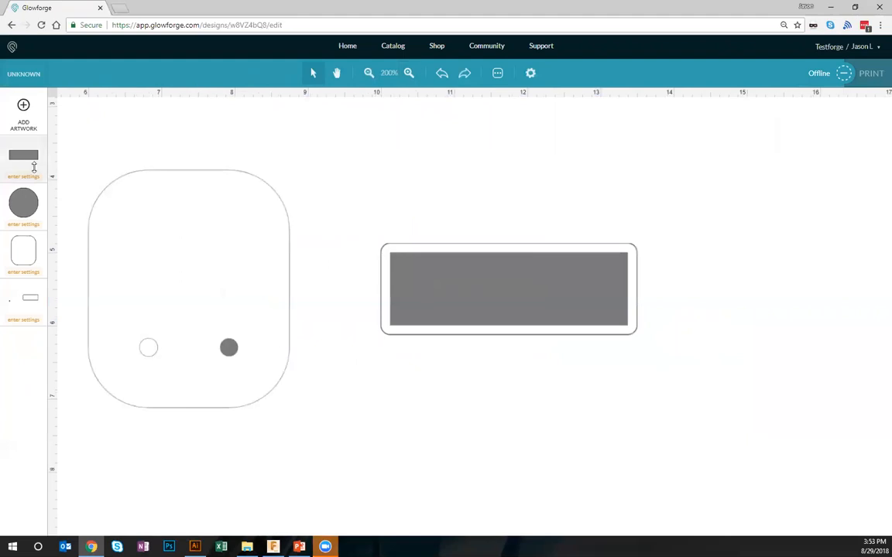
{"action": "left_click", "coordinate": [33, 159]}
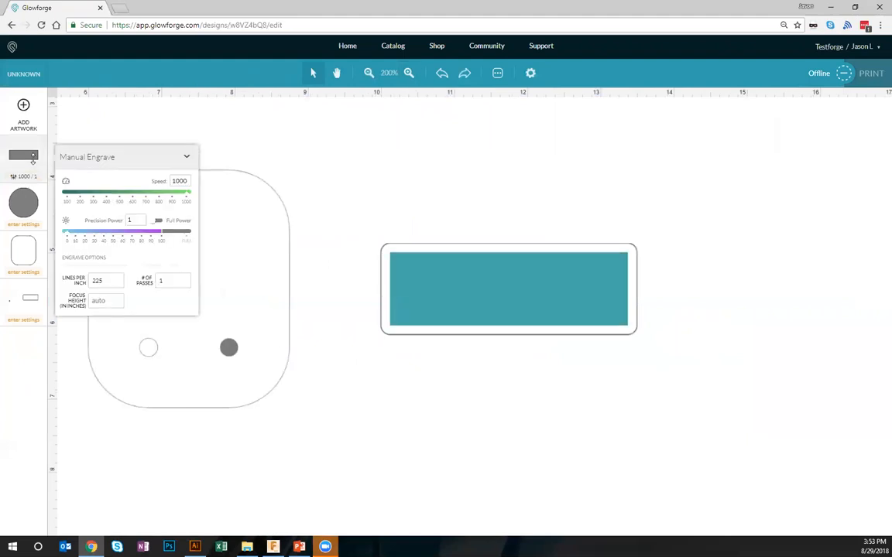
{"action": "left_click", "coordinate": [26, 250]}
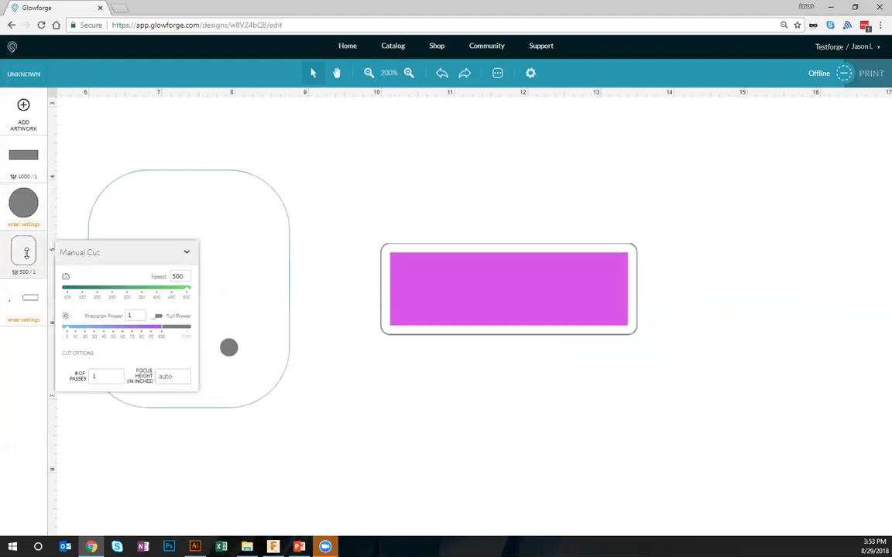
{"action": "left_click", "coordinate": [36, 398]}
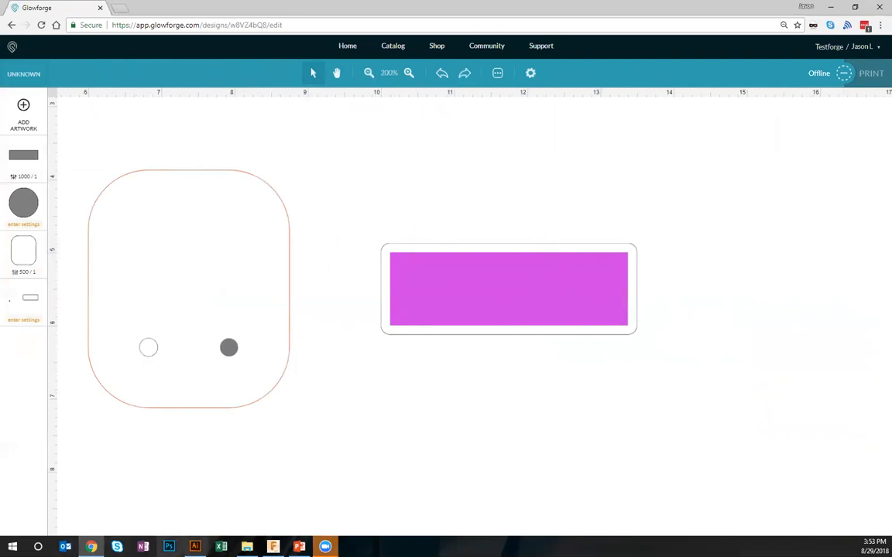
Check the 1002.svg artwork in Illustrator, return to Glowforge and set the material to Thin Walnut Veneer
{"action": "left_click", "coordinate": [194, 546]}
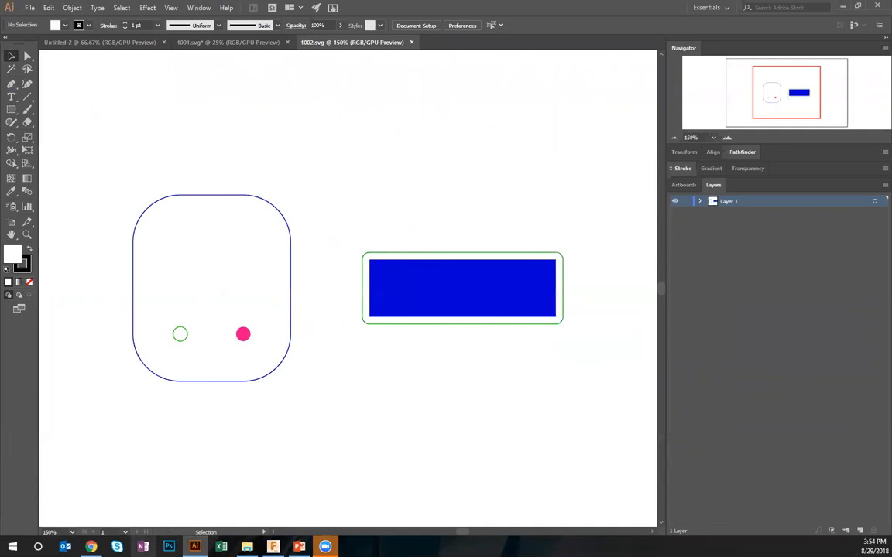
{"action": "left_click", "coordinate": [91, 547]}
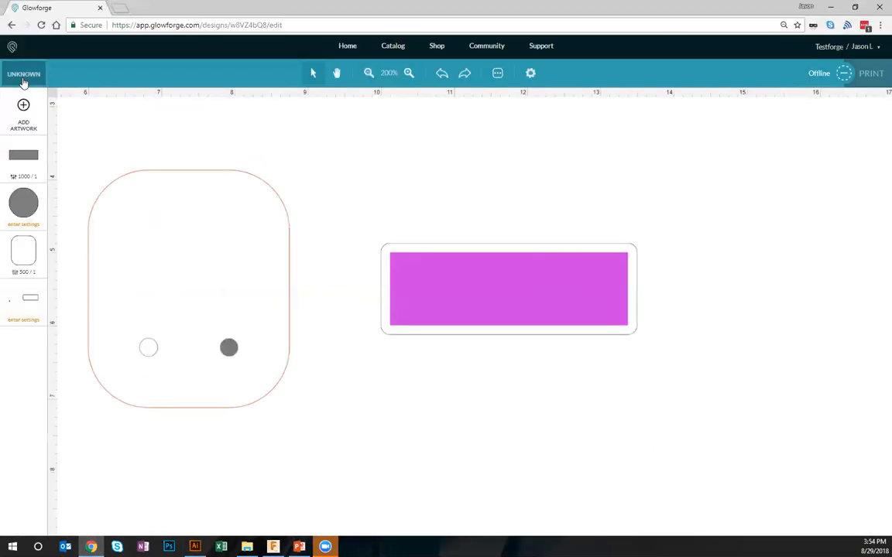
{"action": "left_click", "coordinate": [23, 73]}
{"action": "left_click", "coordinate": [114, 139]}
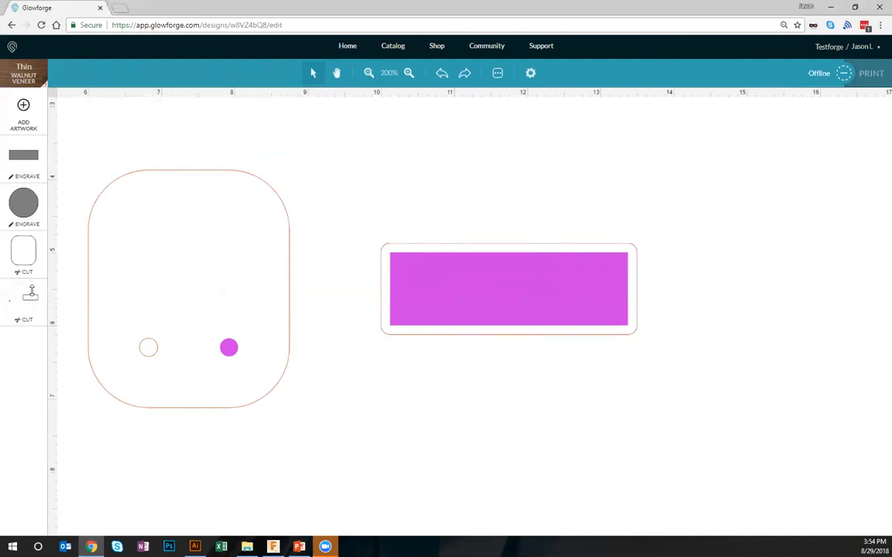
Change the operation for the unfilled circle and the rounded rectangle around the bar to Proofgrade Score
{"action": "left_click", "coordinate": [30, 296]}
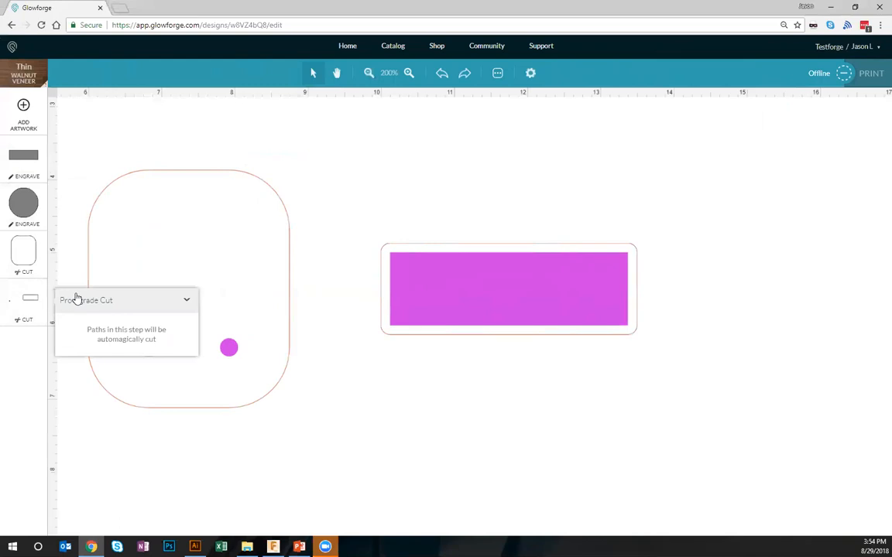
{"action": "left_click", "coordinate": [77, 298]}
{"action": "left_click", "coordinate": [88, 395]}
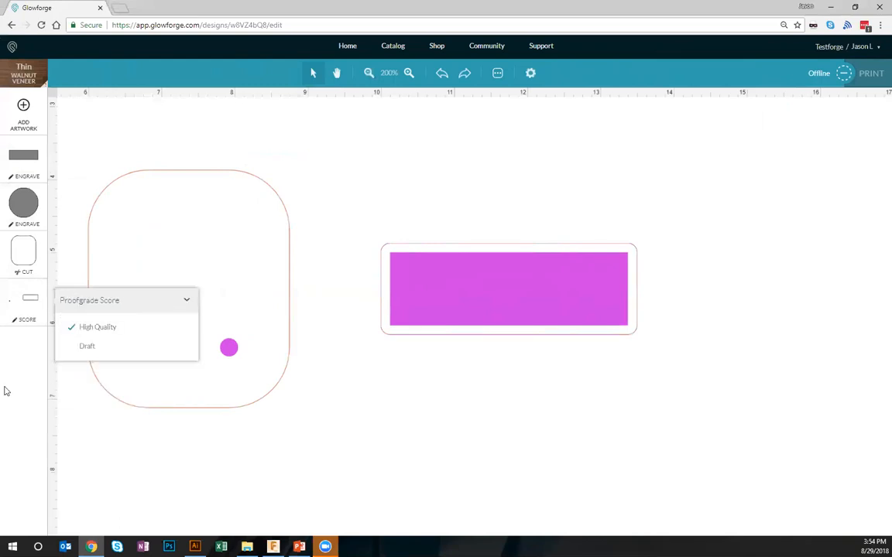
{"action": "left_click", "coordinate": [28, 341]}
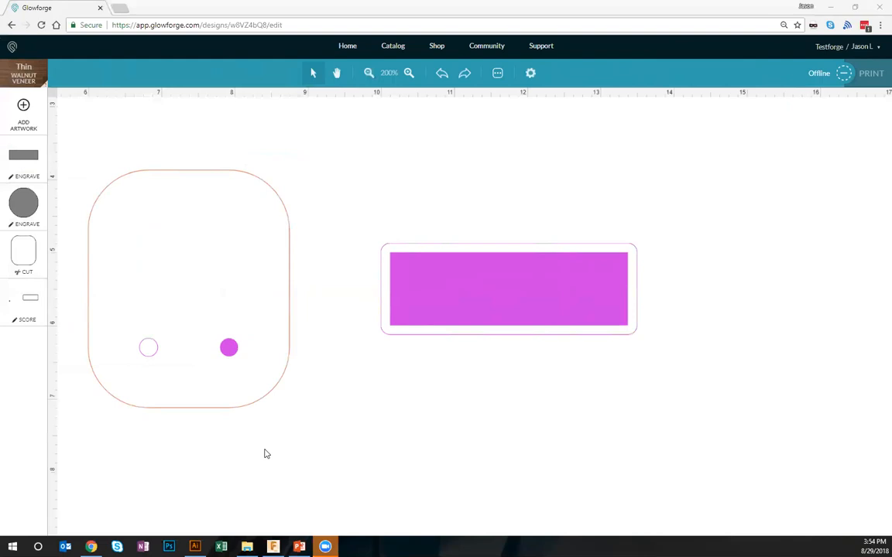
Switch to Fusion 360, open Post Process for Setup1 and use the Personal Post Library as the configuration folder
{"action": "key", "text": "alt+Tab"}
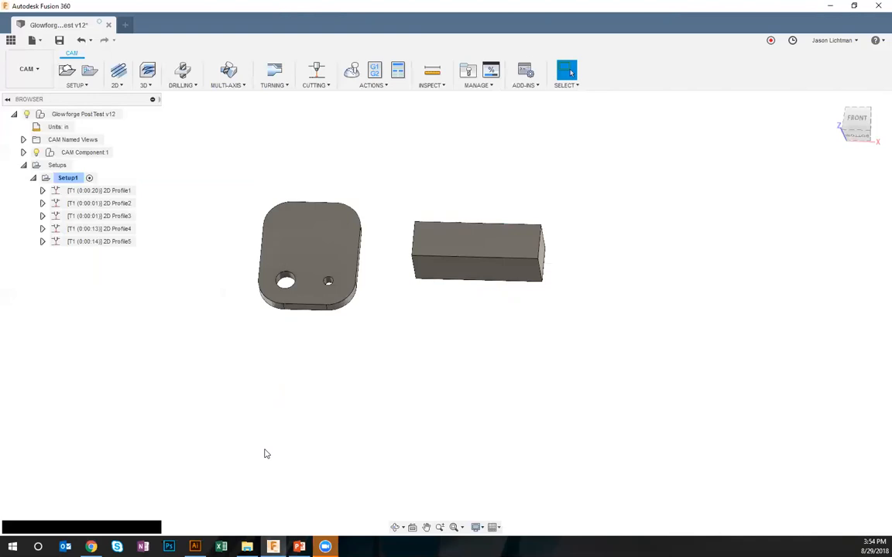
{"action": "left_click", "coordinate": [375, 85]}
{"action": "left_click", "coordinate": [424, 119]}
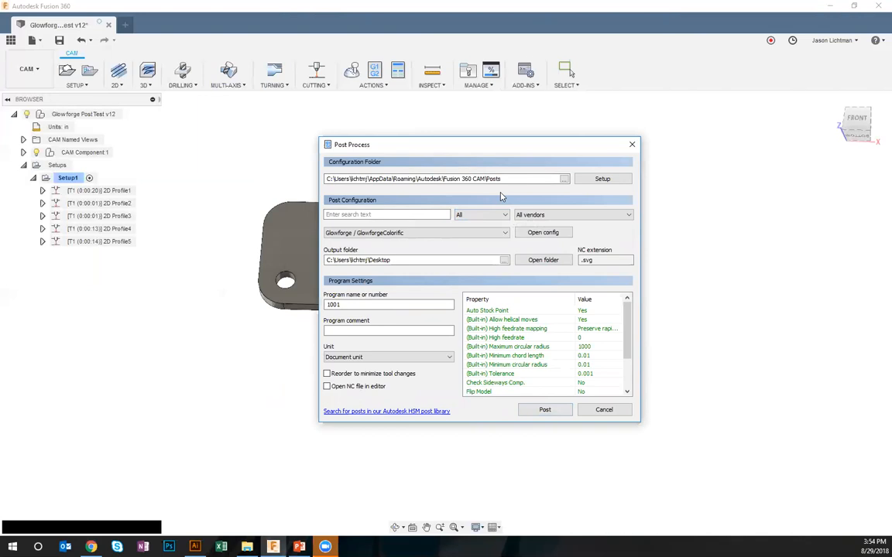
{"action": "left_click", "coordinate": [623, 180]}
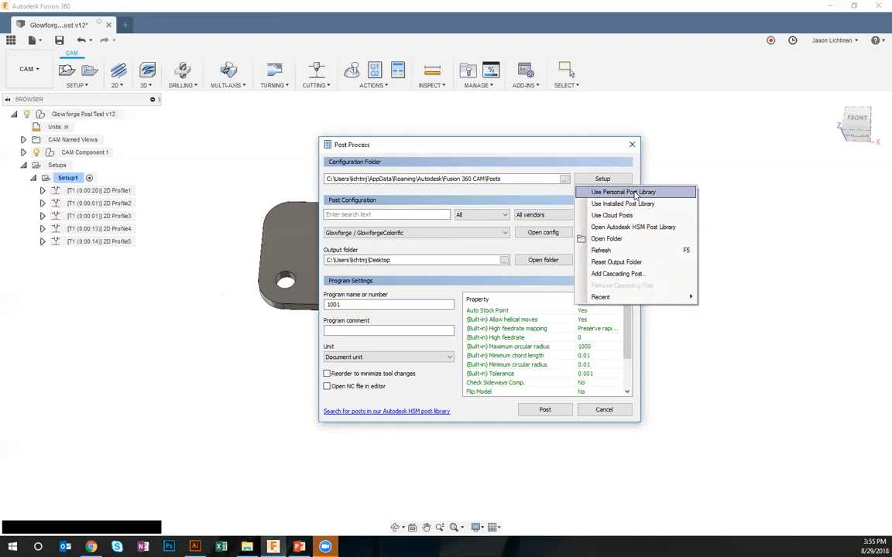
{"action": "left_click", "coordinate": [635, 193]}
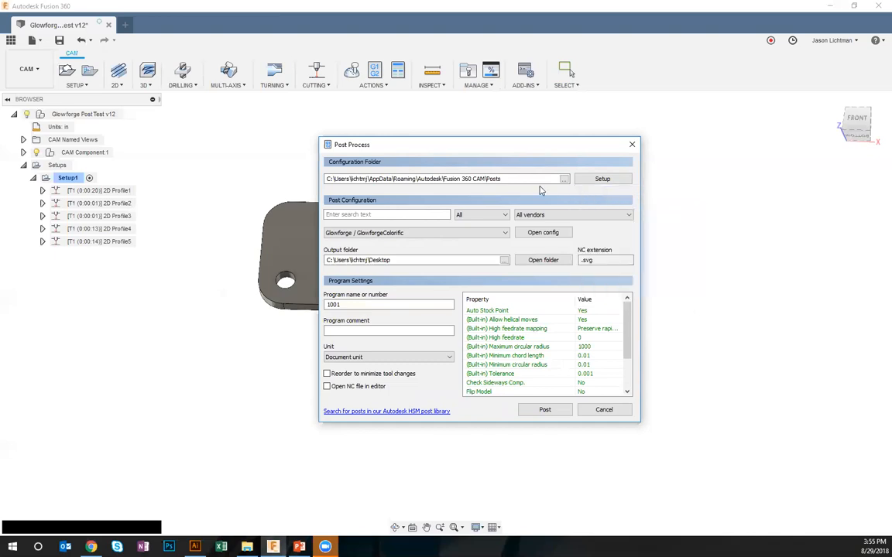
{"action": "left_click_drag", "start_coordinate": [537, 180], "coordinate": [302, 186]}
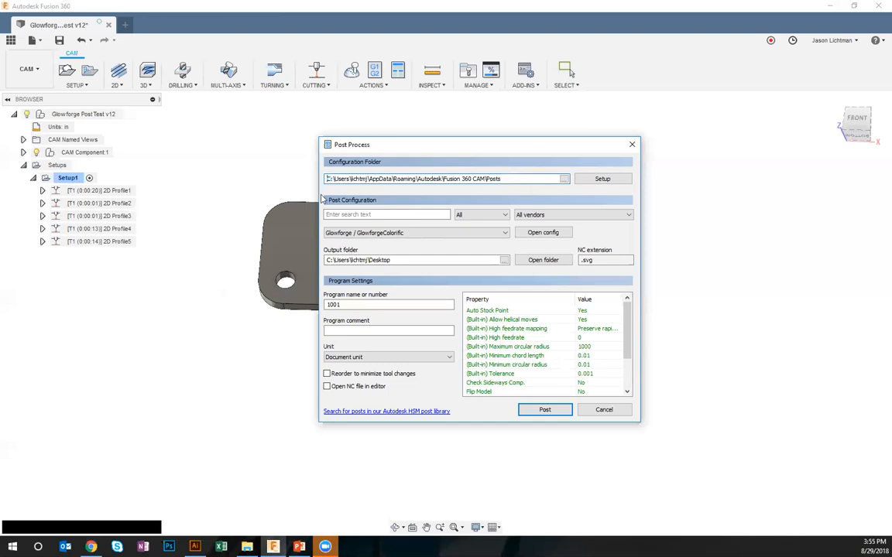
Try the Installed Post Library as the configuration folder and return to the Personal Post Library
{"action": "left_click", "coordinate": [603, 179]}
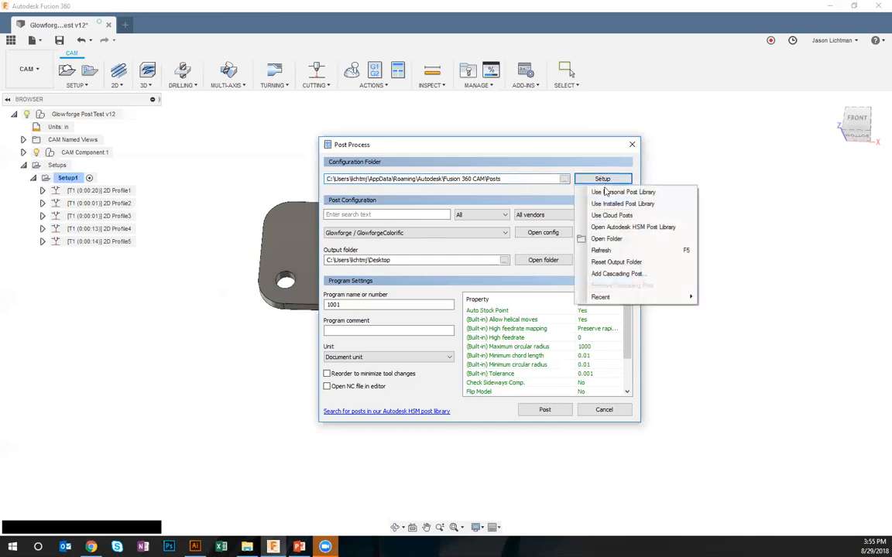
{"action": "left_click", "coordinate": [612, 203]}
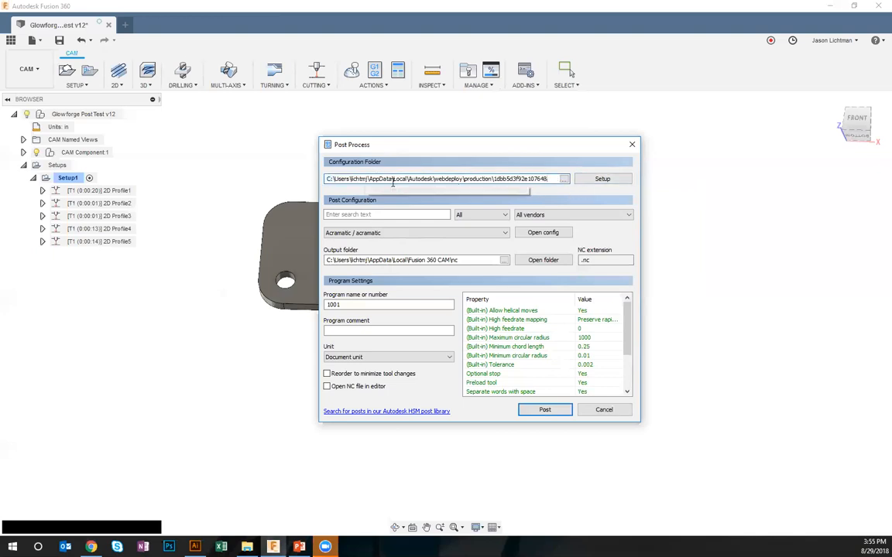
{"action": "left_click", "coordinate": [611, 179]}
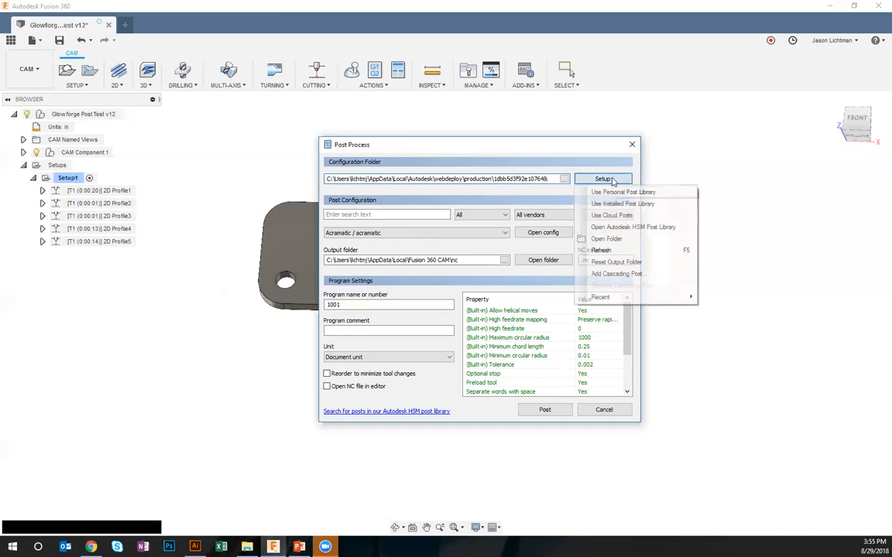
{"action": "left_click", "coordinate": [608, 192]}
Open the copied configuration folder path in File Explorer to view the personal post files, return to Fusion 360 and close Post Process without posting
{"action": "left_click_drag", "start_coordinate": [522, 179], "coordinate": [322, 193]}
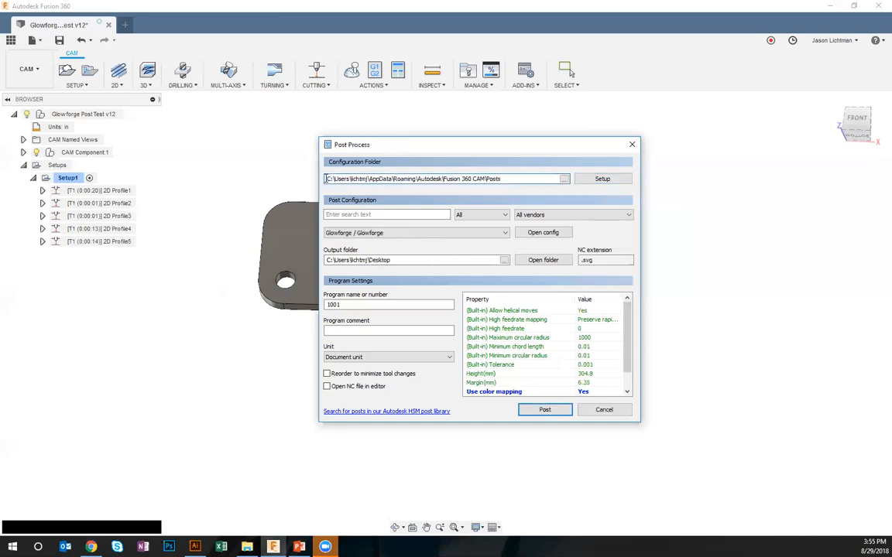
{"action": "triple_click", "coordinate": [346, 178]}
{"action": "key", "text": "ctrl+c"}
{"action": "left_click", "coordinate": [246, 546]}
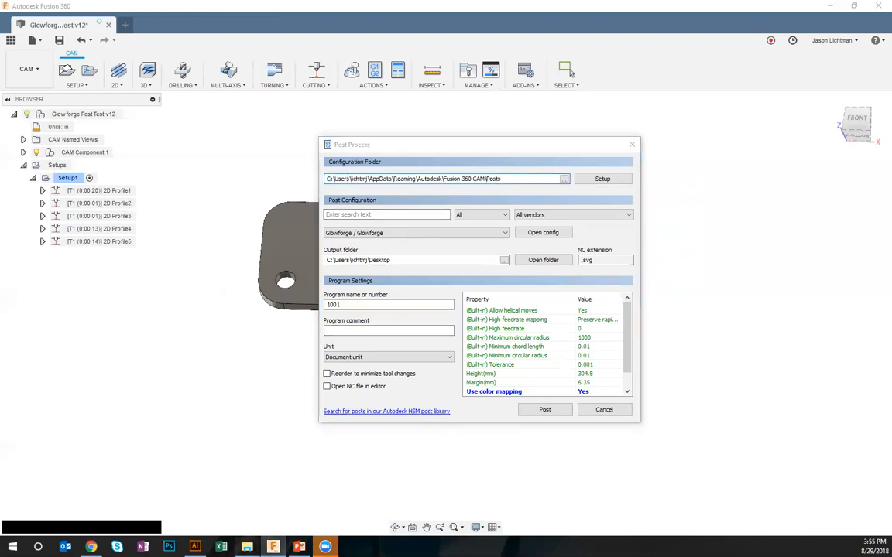
{"action": "left_click", "coordinate": [545, 175]}
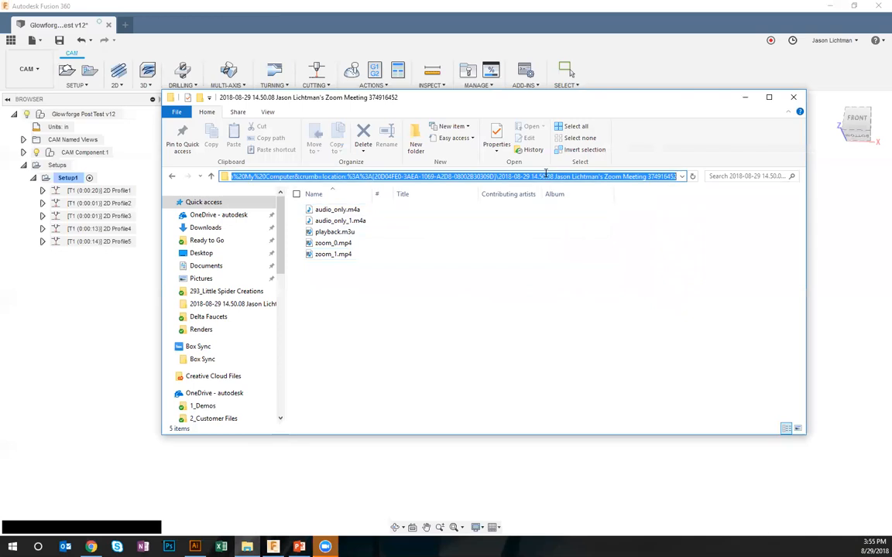
{"action": "key", "text": "ctrl+v"}
{"action": "key", "text": "Return"}
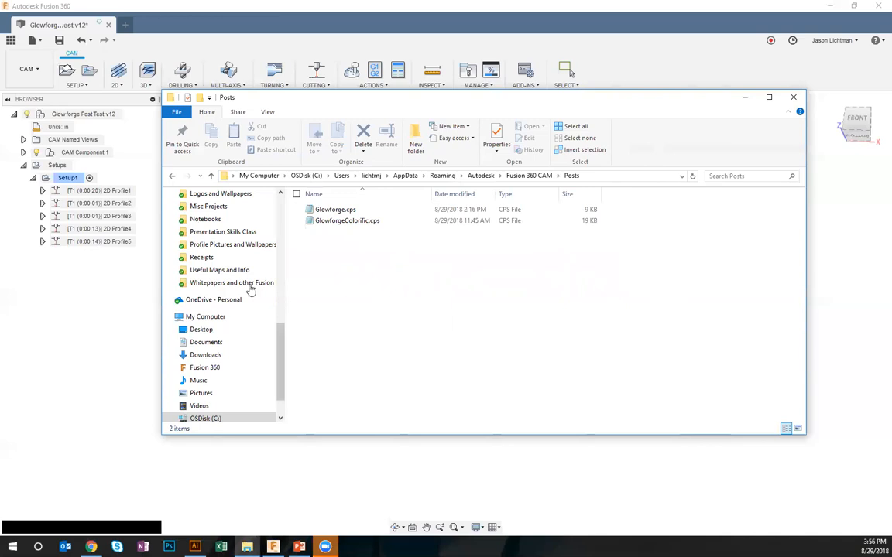
{"action": "left_click", "coordinate": [122, 250]}
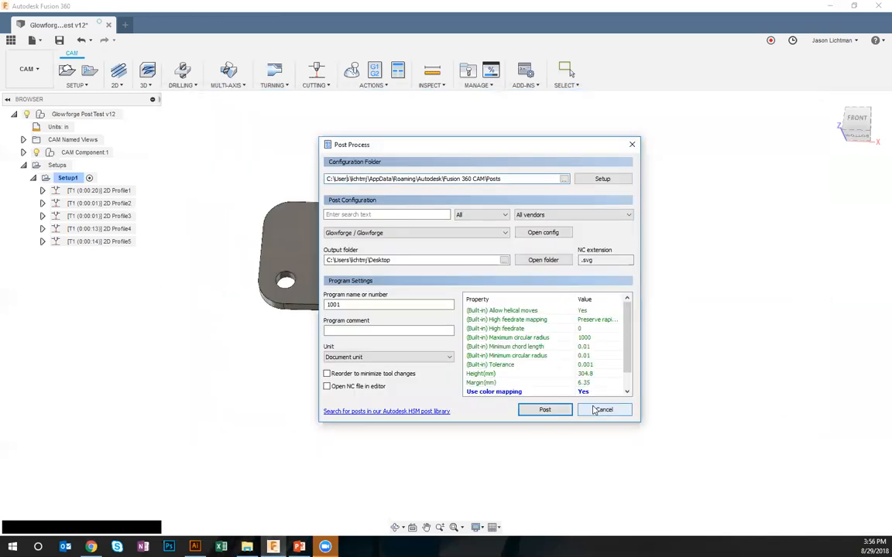
{"action": "left_click", "coordinate": [568, 414]}
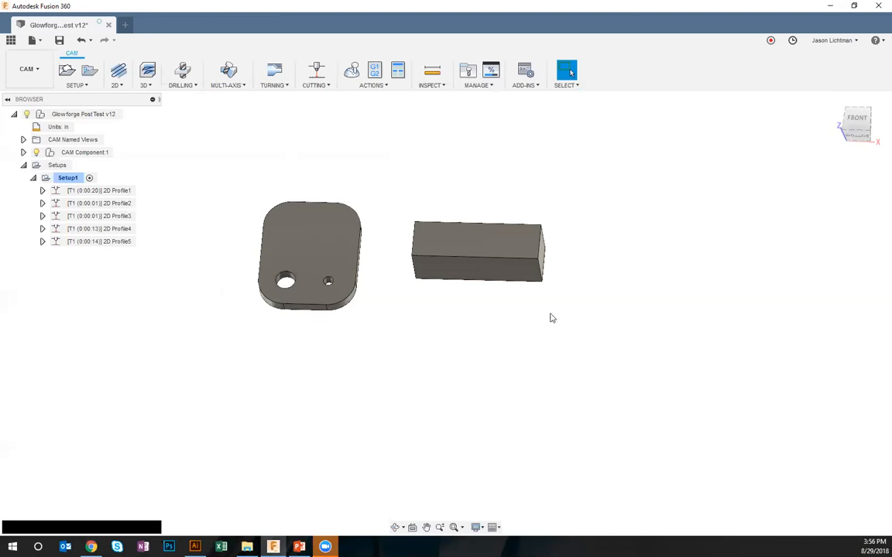
In the CAM Tool Library, collapse the Samples group and create a new cloud library named Glowforge Laser Beams
{"action": "left_click", "coordinate": [479, 85]}
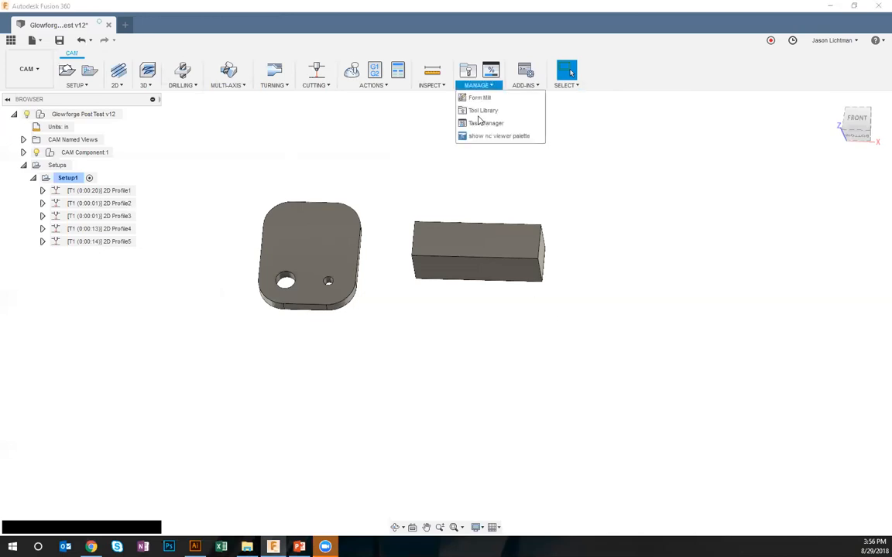
{"action": "left_click", "coordinate": [480, 113]}
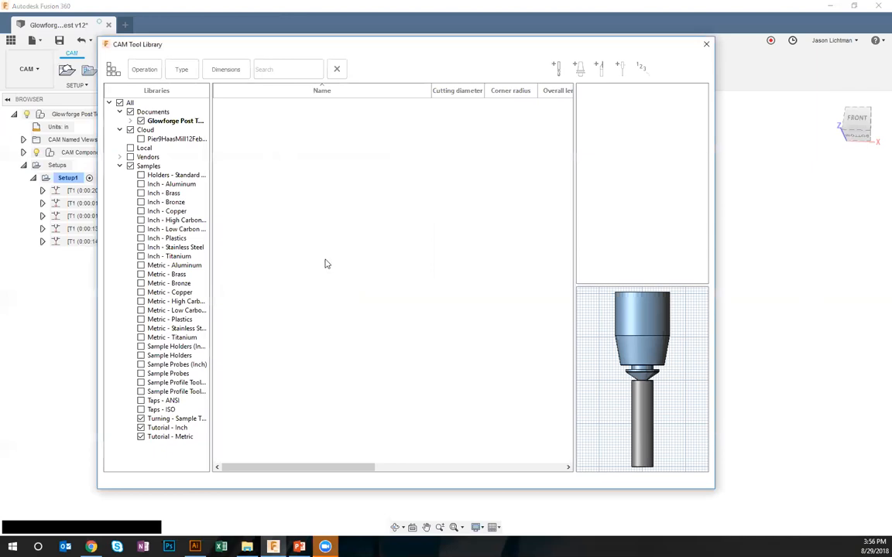
{"action": "left_click", "coordinate": [145, 130]}
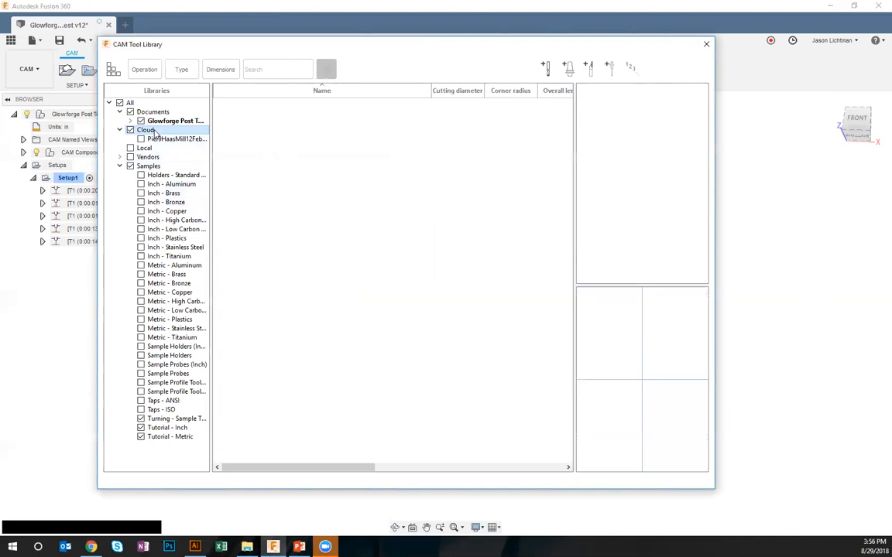
{"action": "left_click", "coordinate": [120, 166]}
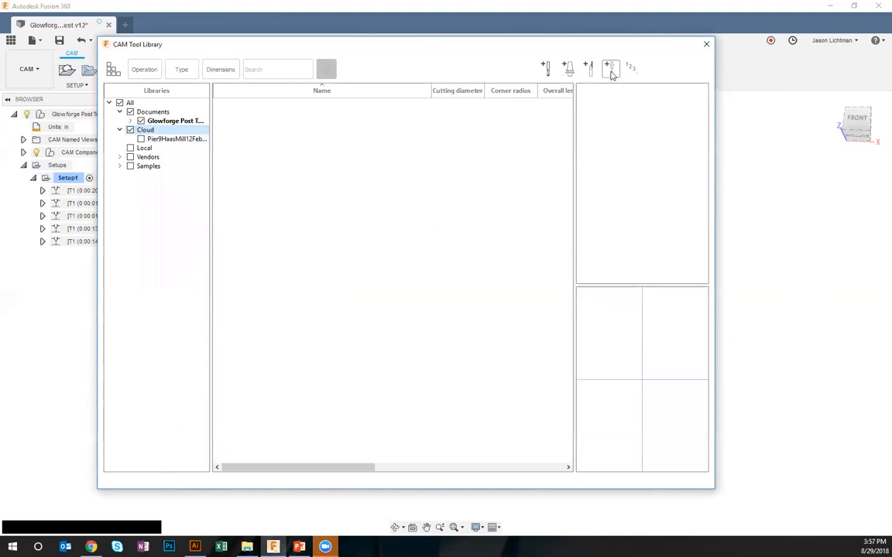
{"action": "right_click", "coordinate": [152, 130]}
{"action": "left_click", "coordinate": [193, 135]}
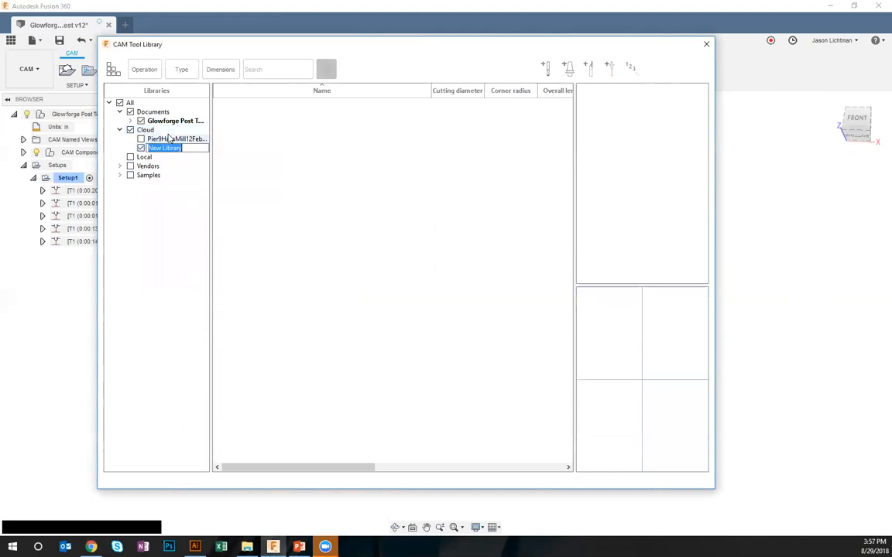
{"action": "type", "text": "Glo"}
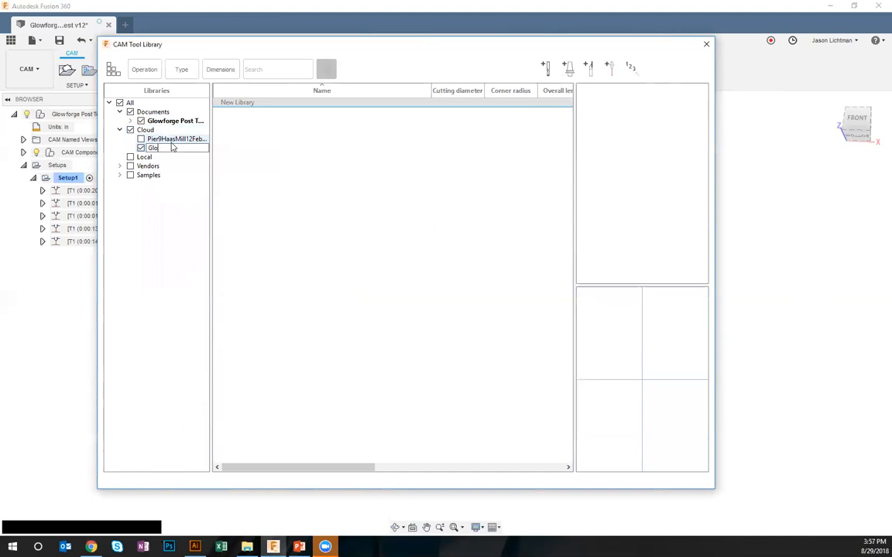
{"action": "type", "text": "wforge Laser Beams"}
{"action": "key", "text": "Return"}
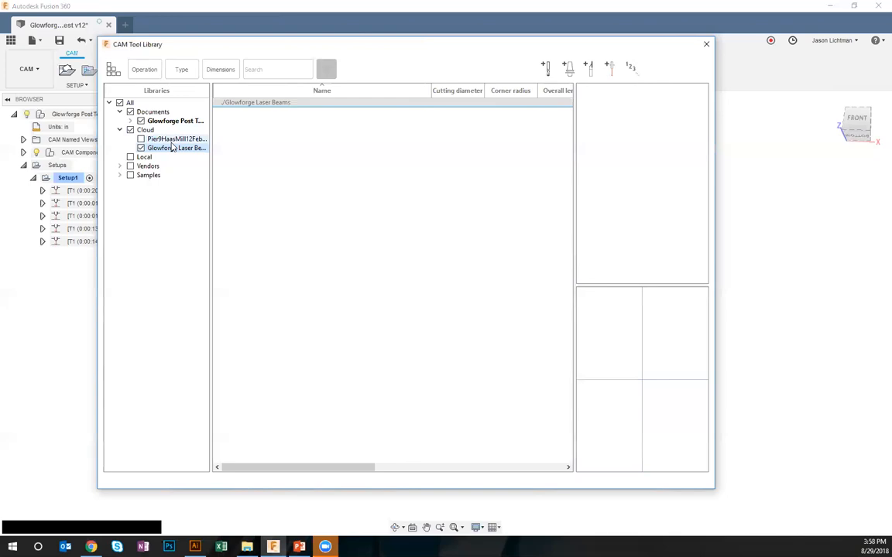
Start a new cutting tool in the Glowforge Laser Beams library, described as Medium Proofgrade Walnut, with type Laser cutter
{"action": "left_click", "coordinate": [609, 70]}
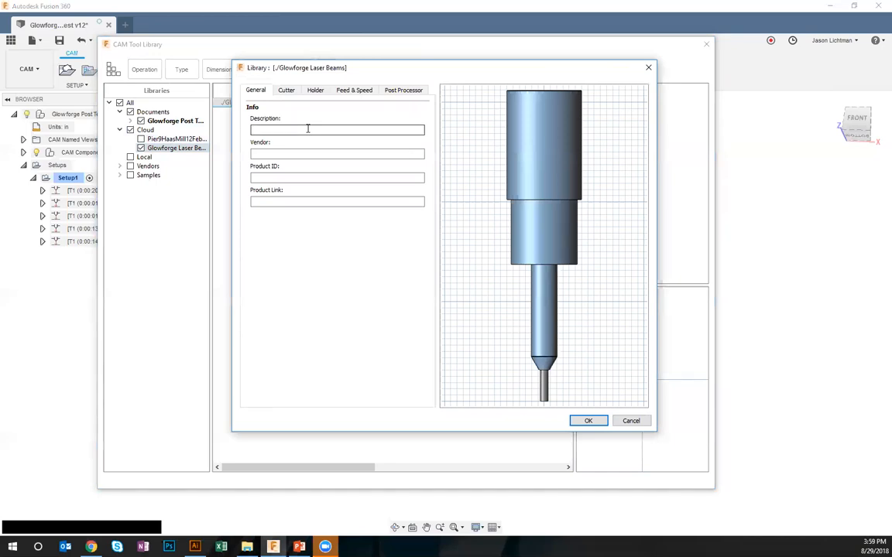
{"action": "type", "text": "Medium Proofgrade Walnut"}
{"action": "left_click", "coordinate": [287, 90]}
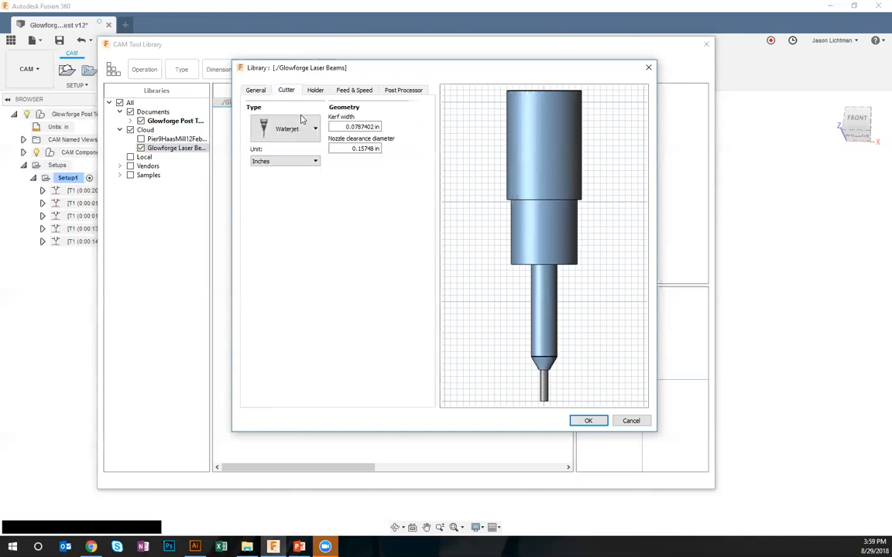
{"action": "left_click", "coordinate": [304, 129]}
{"action": "left_click", "coordinate": [265, 172]}
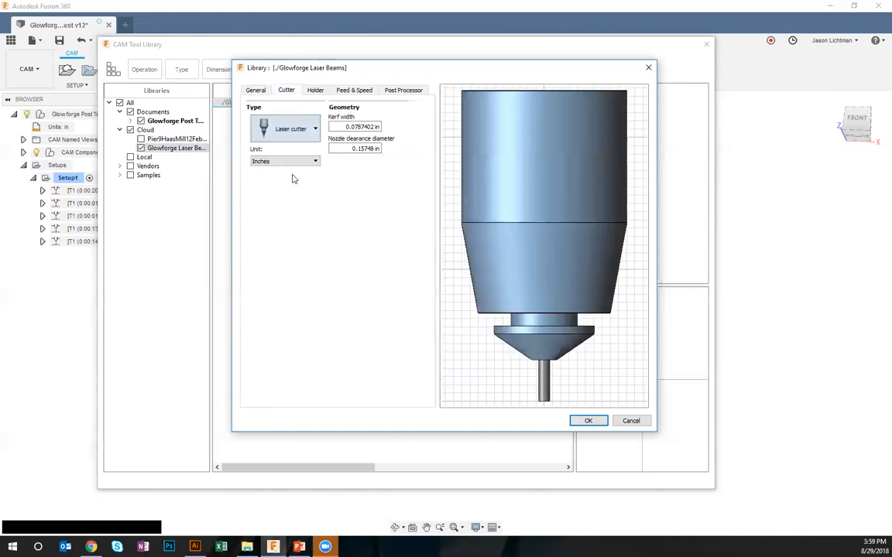
Try millimeters as the walnut tool's unit and return it to inches
{"action": "left_click", "coordinate": [308, 162]}
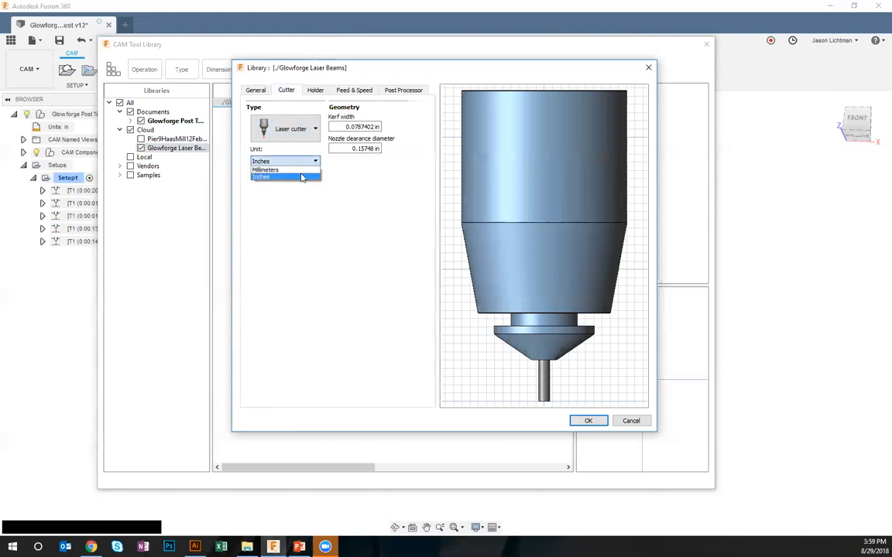
{"action": "left_click", "coordinate": [301, 170]}
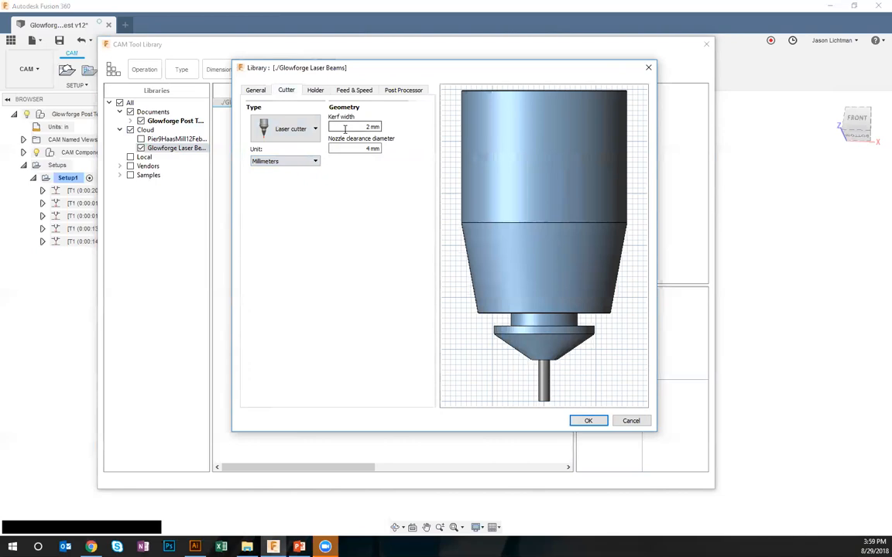
{"action": "left_click", "coordinate": [313, 162]}
{"action": "left_click", "coordinate": [303, 176]}
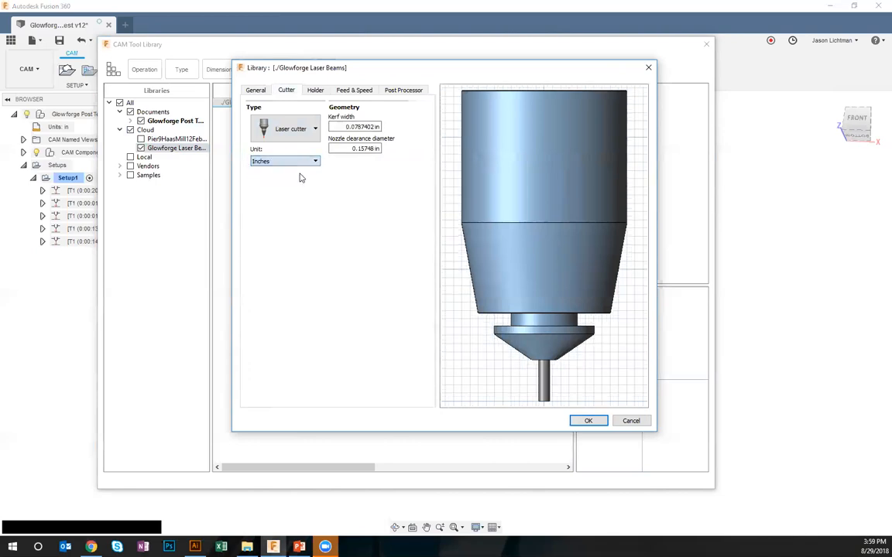
Set the walnut laser cutter's kerf width to 0.25 in
{"action": "double_click", "coordinate": [370, 126]}
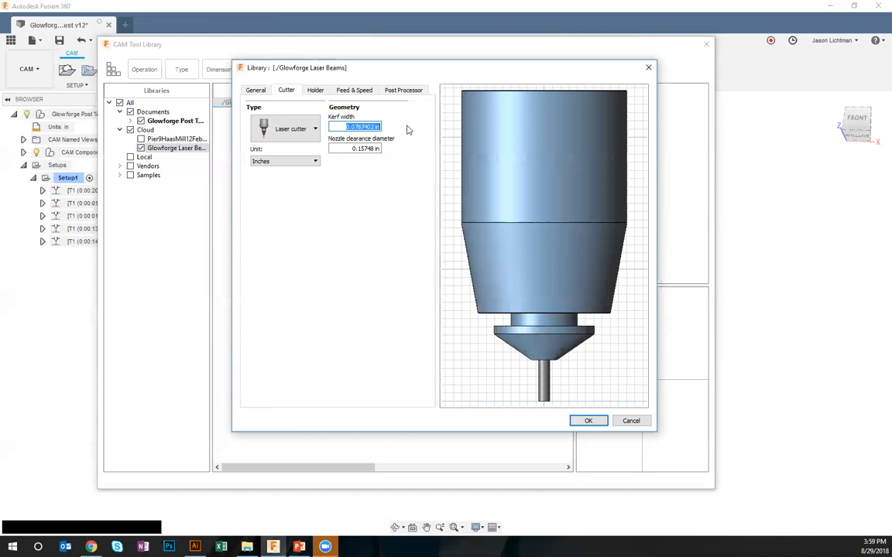
{"action": "type", "text": ".5"}
{"action": "key", "text": "BackSpace"}
{"action": "type", "text": "25"}
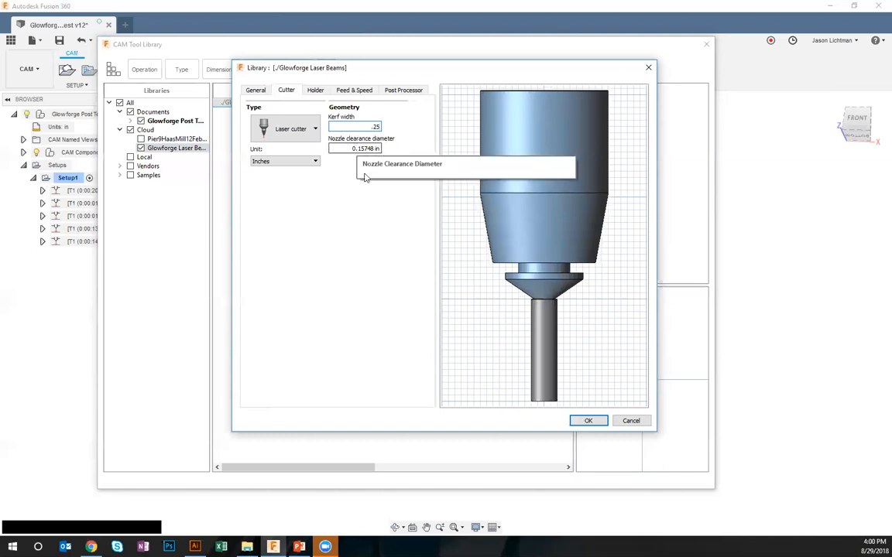
Review the walnut tool's holder, feed and speed, post-processor, description and kerf settings, and save the tool to the library
{"action": "left_click", "coordinate": [316, 91]}
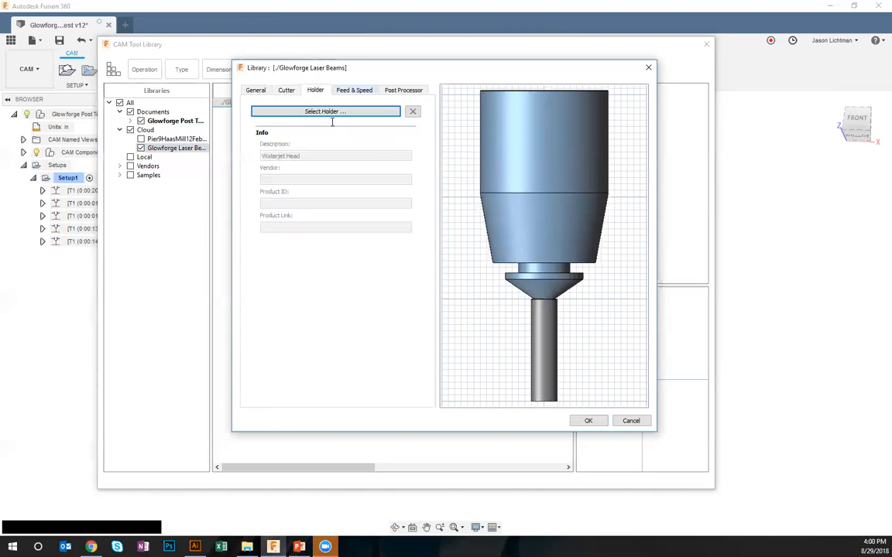
{"action": "left_click", "coordinate": [354, 90]}
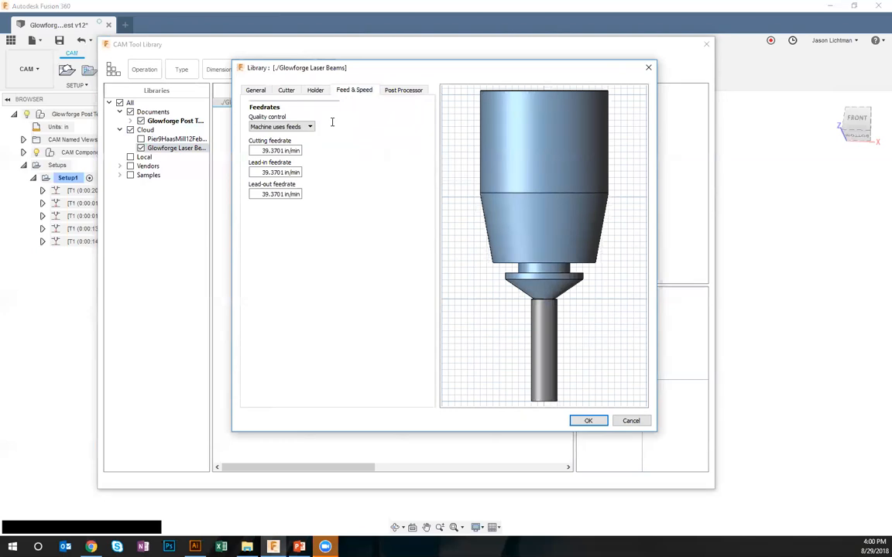
{"action": "left_click", "coordinate": [403, 91]}
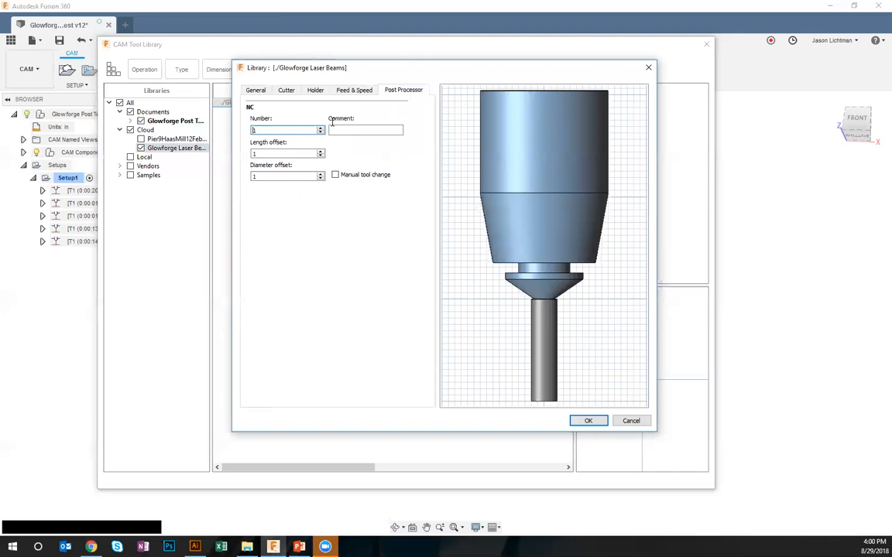
{"action": "left_click", "coordinate": [256, 90]}
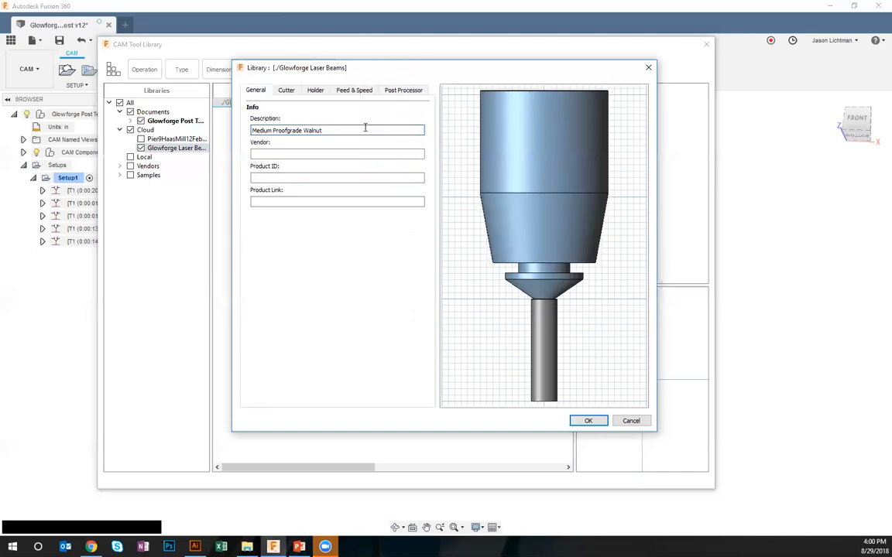
{"action": "left_click_drag", "start_coordinate": [362, 127], "coordinate": [233, 139]}
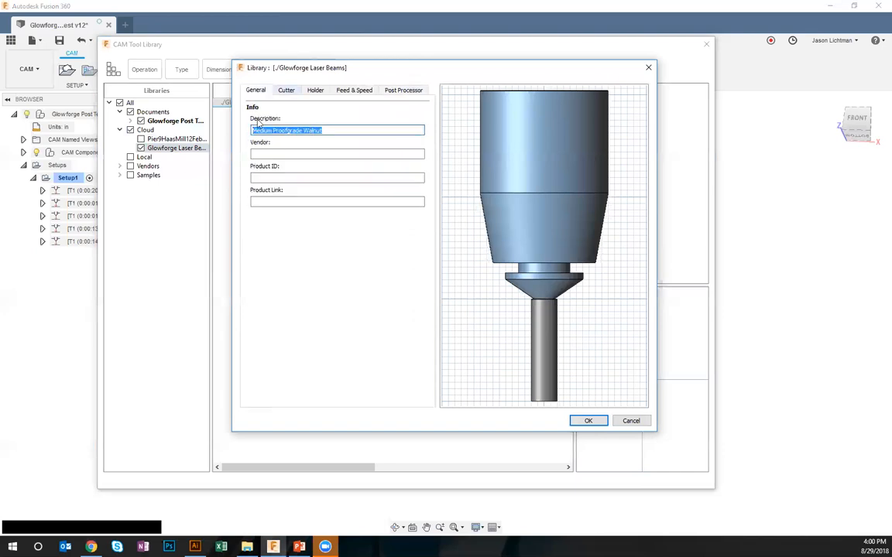
{"action": "left_click", "coordinate": [287, 91]}
{"action": "left_click", "coordinate": [355, 127]}
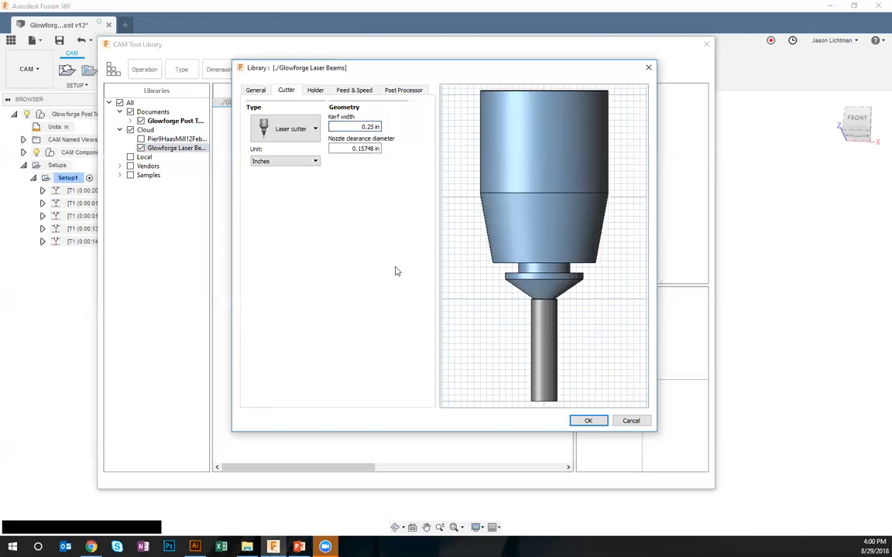
{"action": "left_click", "coordinate": [587, 422]}
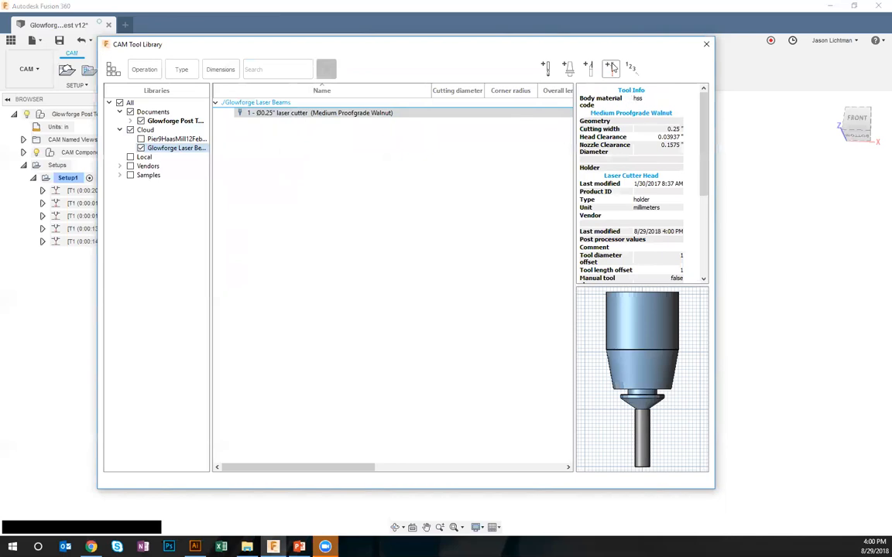
Start a second cutting tool in the library with type Laser cutter and a kerf width of 0.5 in
{"action": "left_click", "coordinate": [612, 68]}
{"action": "left_click", "coordinate": [293, 130]}
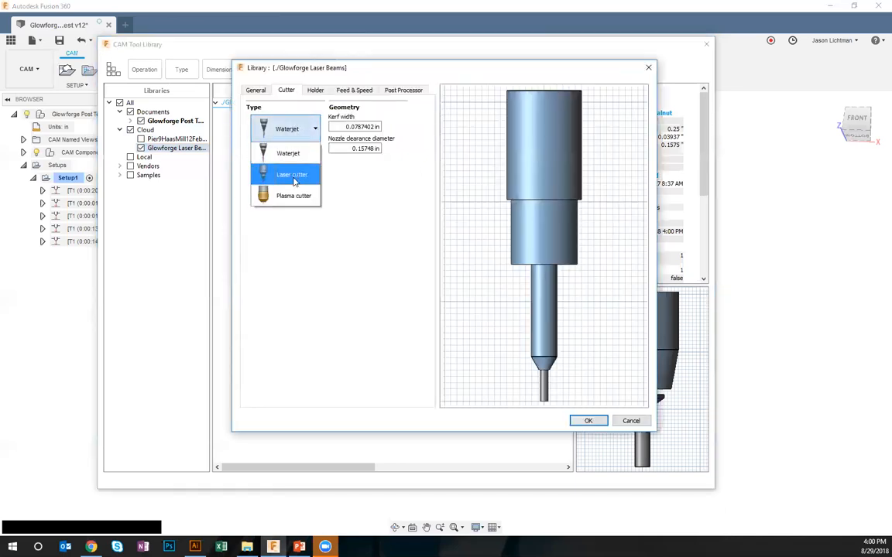
{"action": "left_click", "coordinate": [291, 174]}
{"action": "left_click", "coordinate": [379, 127]}
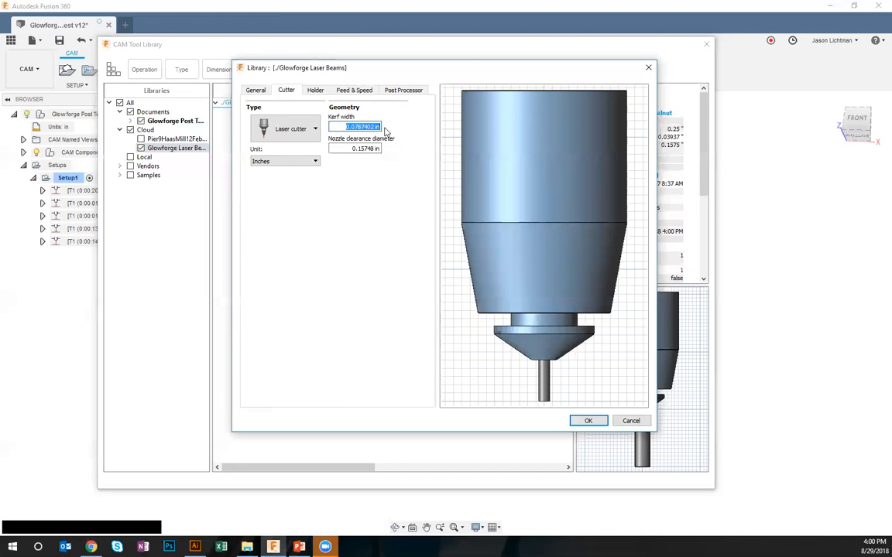
{"action": "key", "text": "BackSpace"}
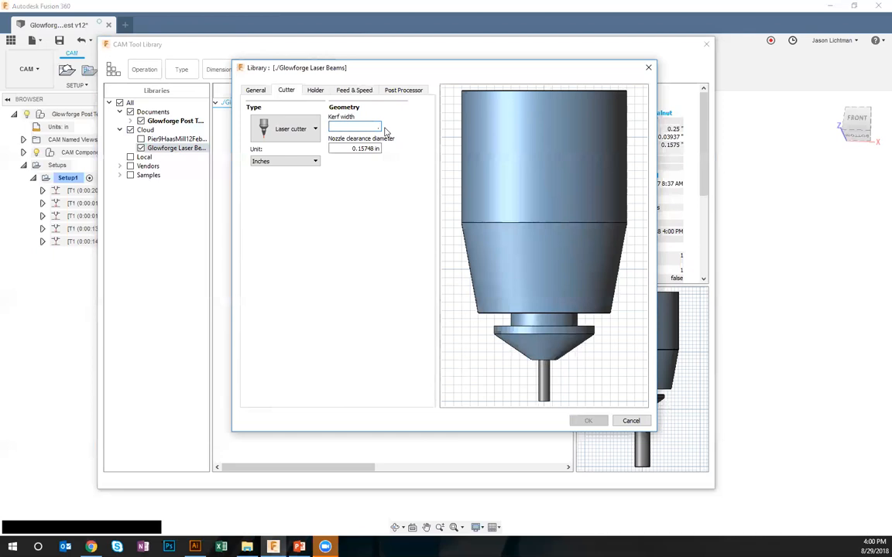
{"action": "type", "text": ".5"}
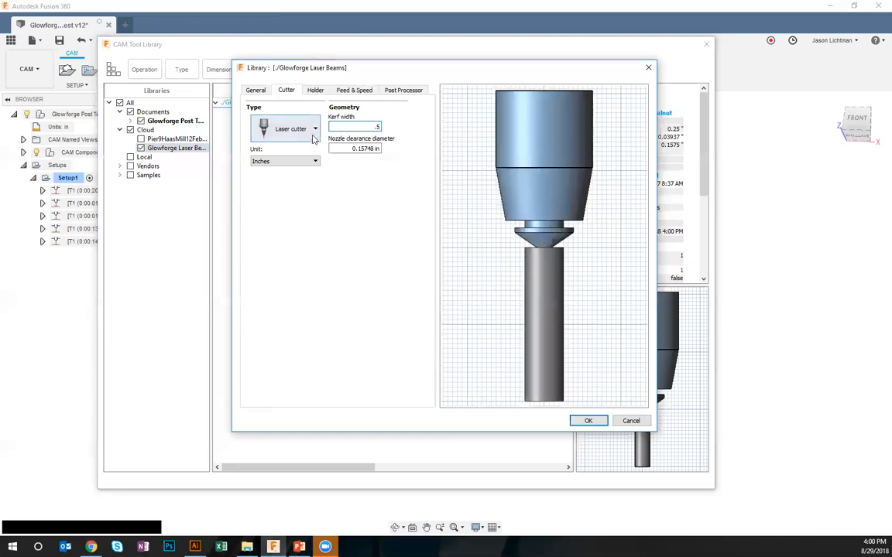
Describe the second laser cutter as 0.5" Pine and save it to the library
{"action": "left_click", "coordinate": [257, 91]}
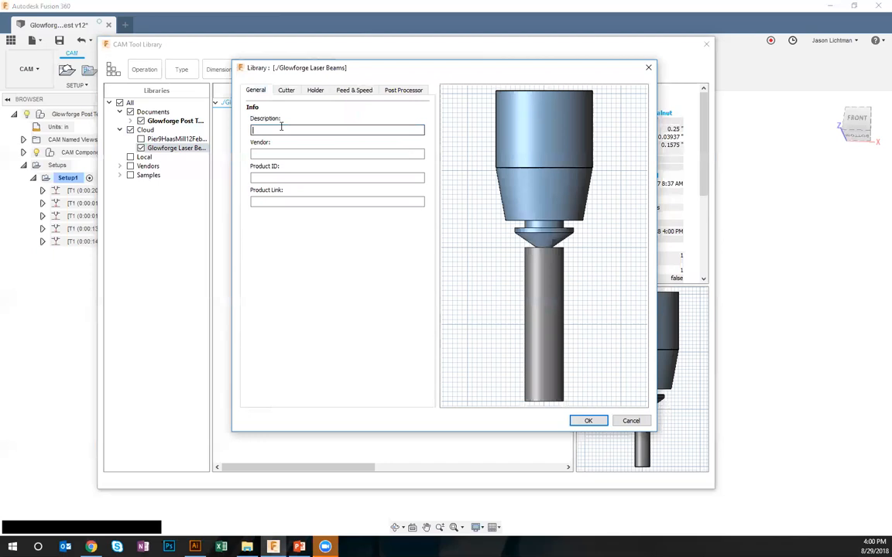
{"action": "type", "text": "0.5\" Test"}
{"action": "left_click", "coordinate": [580, 419]}
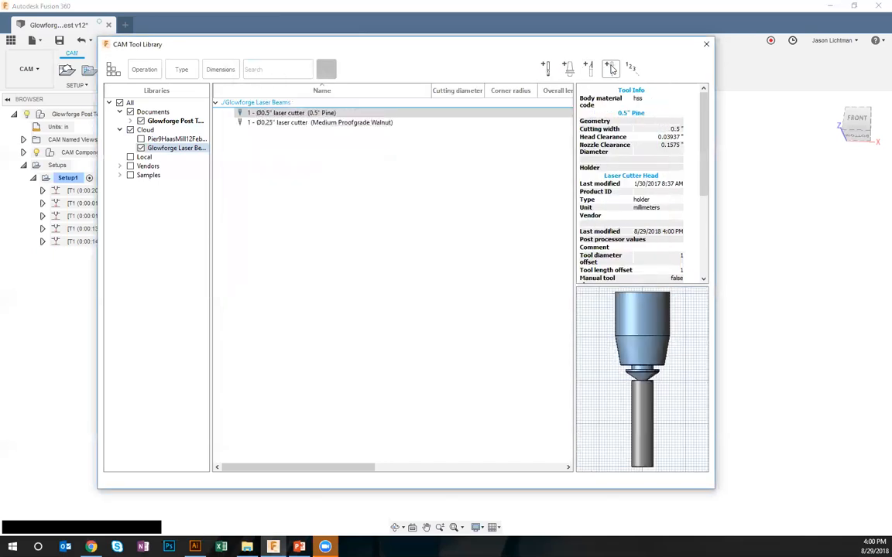
Start a third cutting tool in the Glowforge Laser Beams library with the description Thin Leather
{"action": "left_click", "coordinate": [547, 68]}
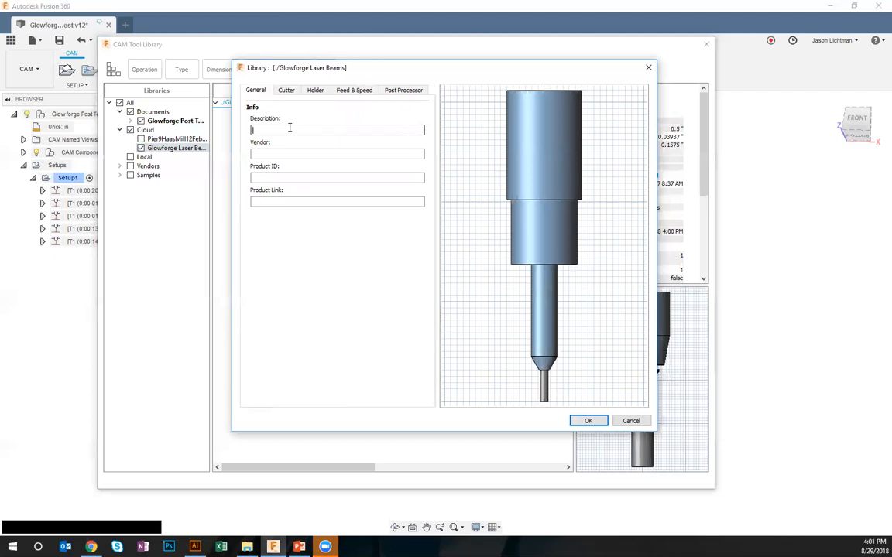
{"action": "type", "text": "0.375\""}
{"action": "left_click_drag", "start_coordinate": [290, 129], "coordinate": [233, 120]}
{"action": "type", "text": "Thin Leather"}
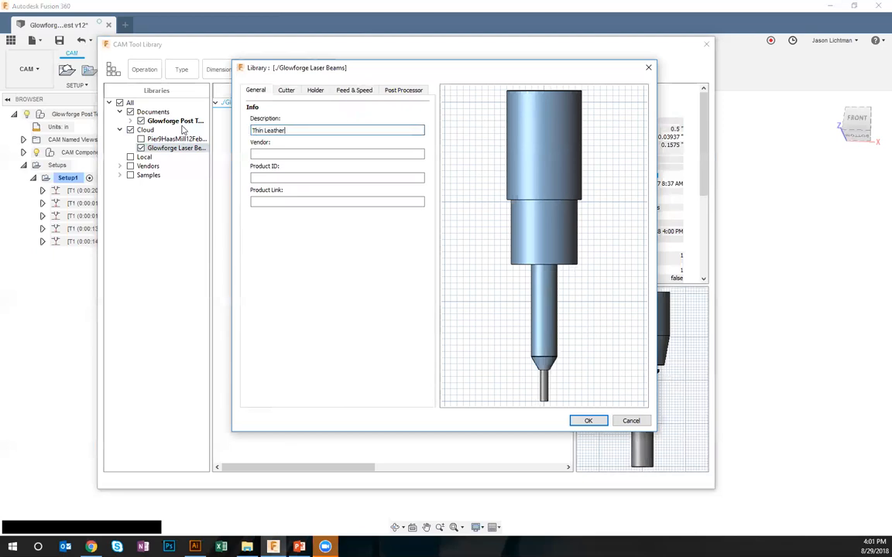
Set the Thin Leather tool's type to Laser cutter, keep the default kerf width and save it to the library
{"action": "left_click", "coordinate": [285, 90]}
{"action": "left_click", "coordinate": [358, 126]}
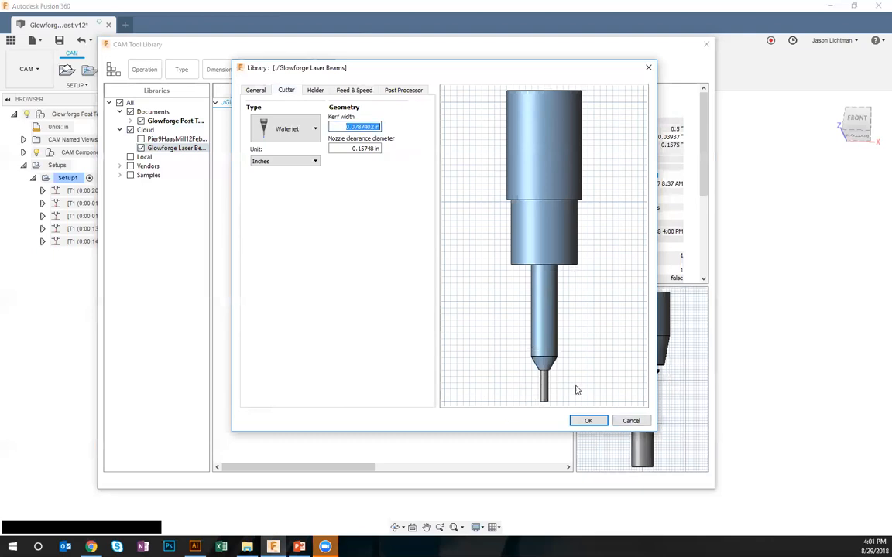
{"action": "left_click", "coordinate": [272, 129]}
{"action": "left_click", "coordinate": [267, 175]}
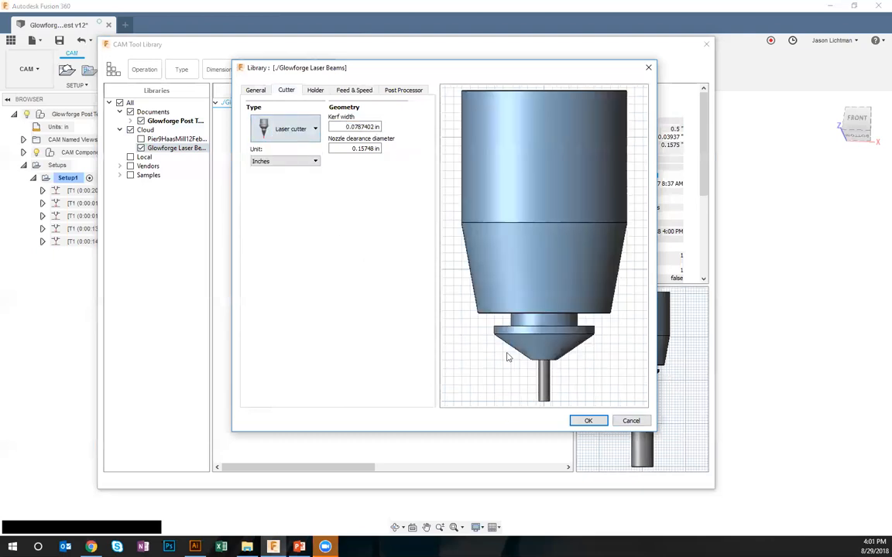
{"action": "left_click", "coordinate": [589, 422]}
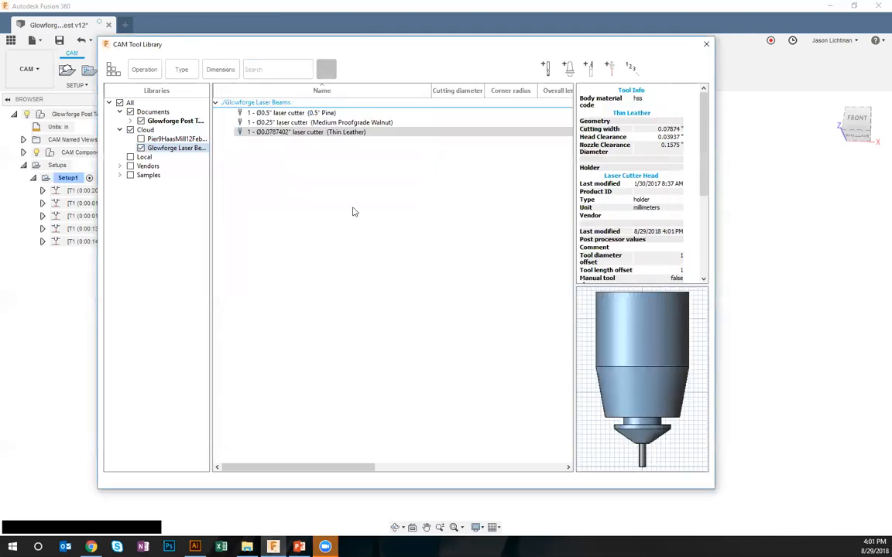
Select the Thin Leather tool, close the tool library and collapse Setup1 in the browser
{"action": "left_click", "coordinate": [341, 132]}
{"action": "left_click", "coordinate": [707, 44]}
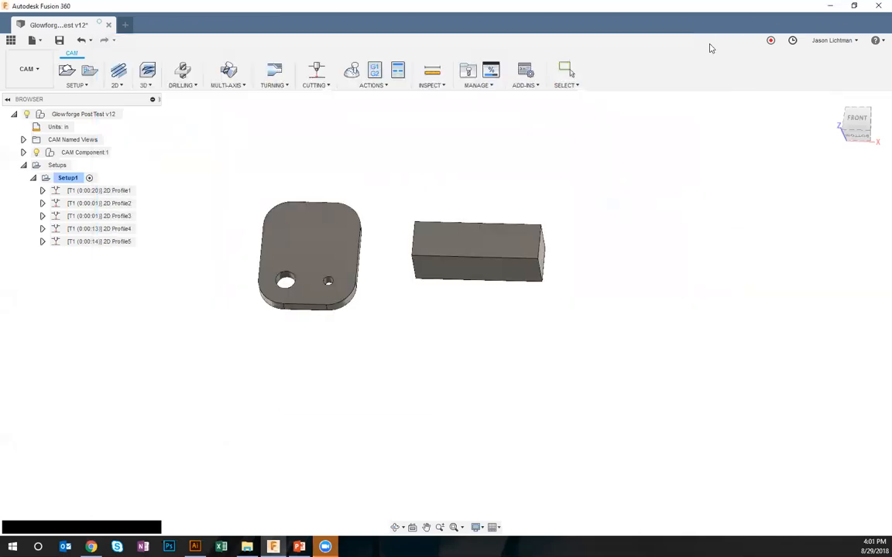
{"action": "left_click", "coordinate": [32, 177]}
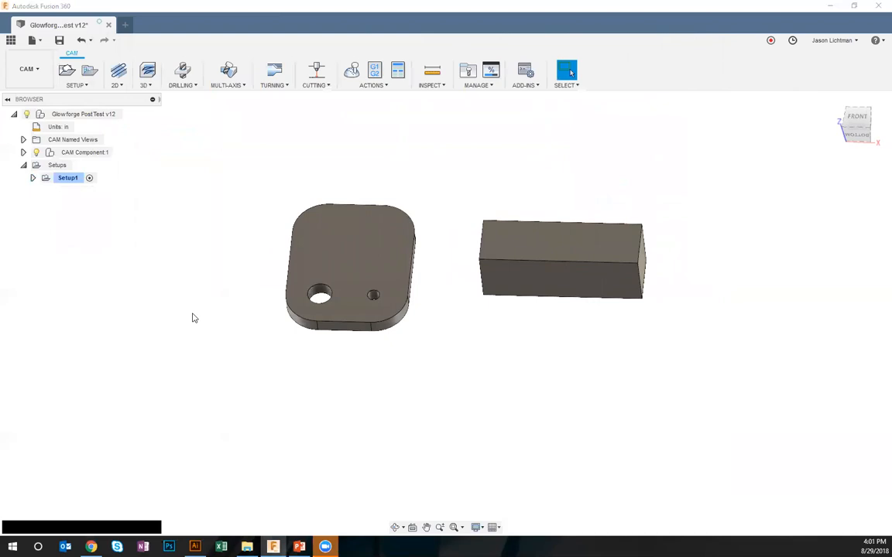
Create a new setup with only the rounded plate body as its model and the Cutting operation type
{"action": "left_click", "coordinate": [76, 85]}
{"action": "left_click", "coordinate": [84, 100]}
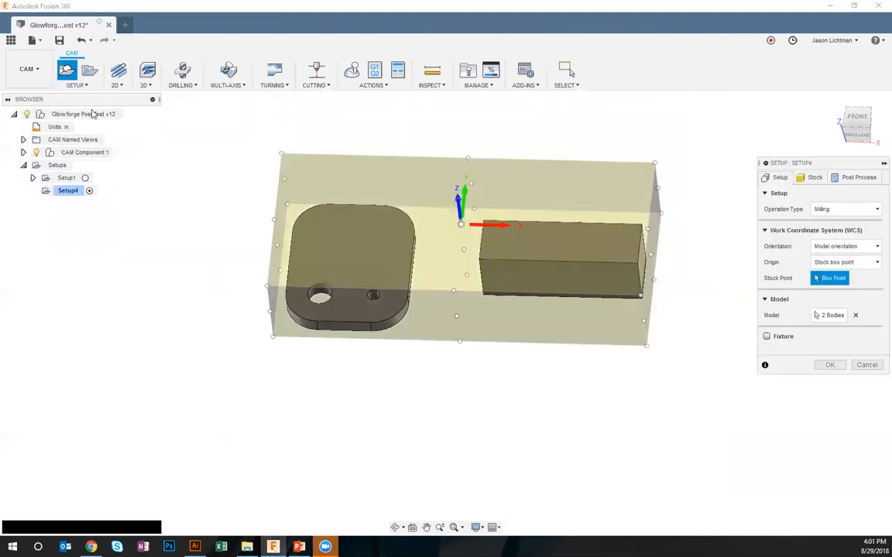
{"action": "middle_click_drag", "start_coordinate": [491, 353], "coordinate": [444, 370], "text": "shift"}
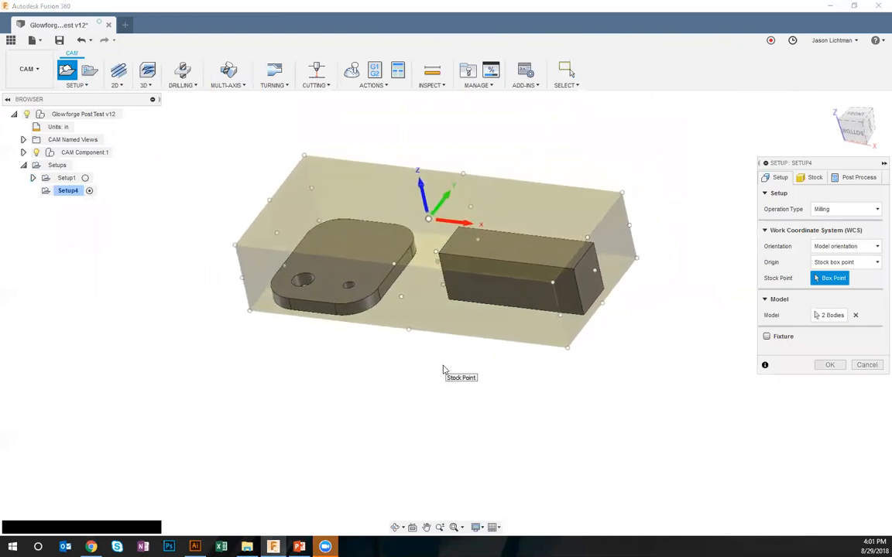
{"action": "left_click", "coordinate": [856, 315]}
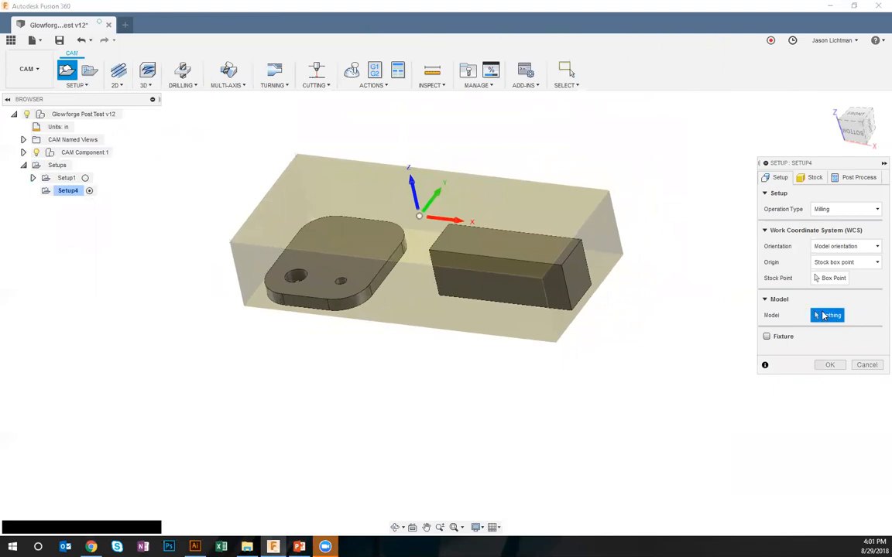
{"action": "left_click", "coordinate": [354, 255]}
{"action": "middle_click_drag", "start_coordinate": [377, 382], "coordinate": [407, 385], "text": "shift"}
{"action": "left_click", "coordinate": [860, 209]}
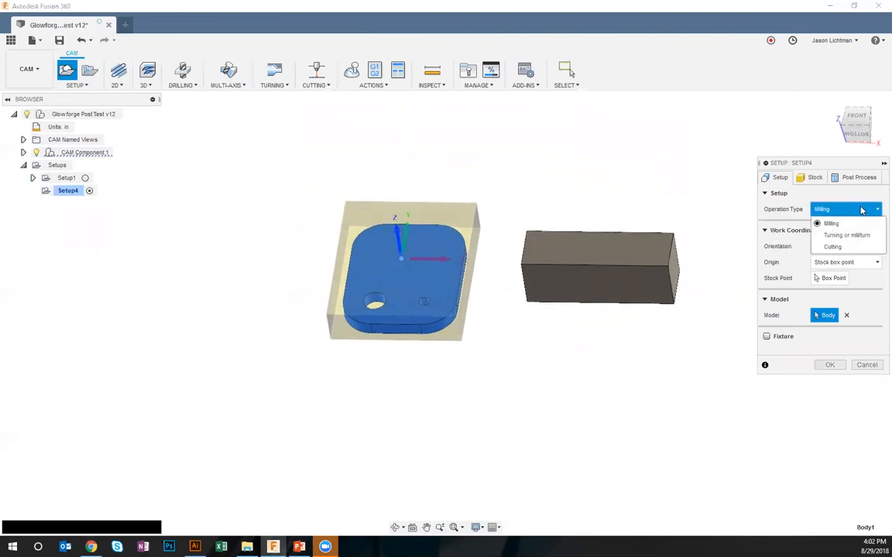
{"action": "left_click", "coordinate": [827, 244]}
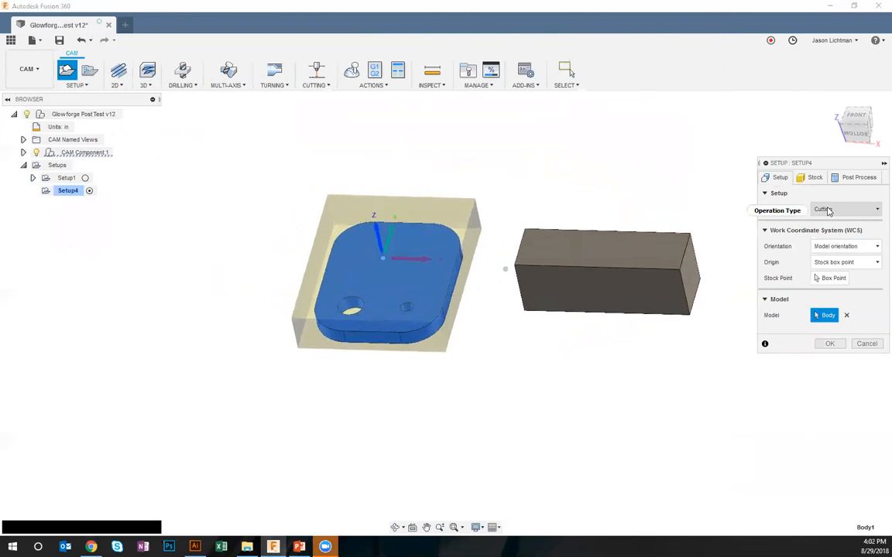
Move the setup's stock point to the stock box's top rear-left corner, keep the default stock settings and confirm the setup
{"action": "left_click", "coordinate": [814, 178]}
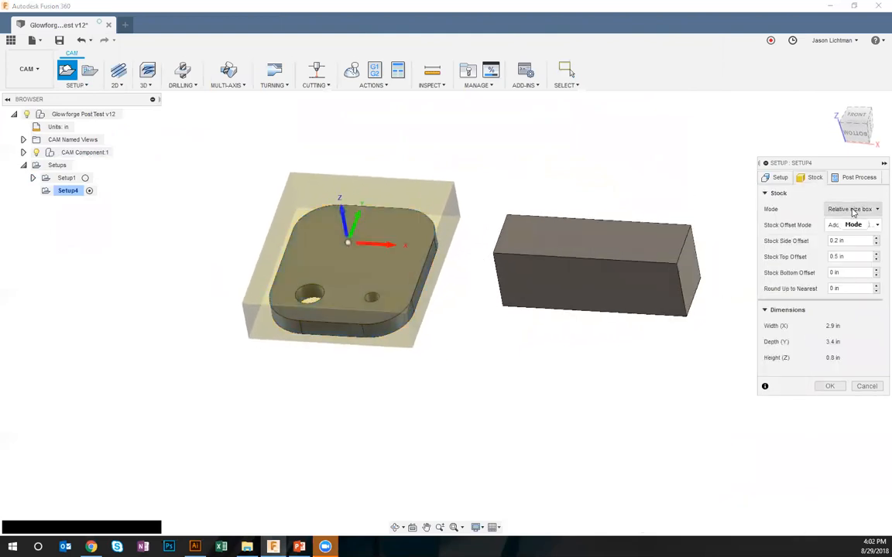
{"action": "mouse_move", "coordinate": [854, 212]}
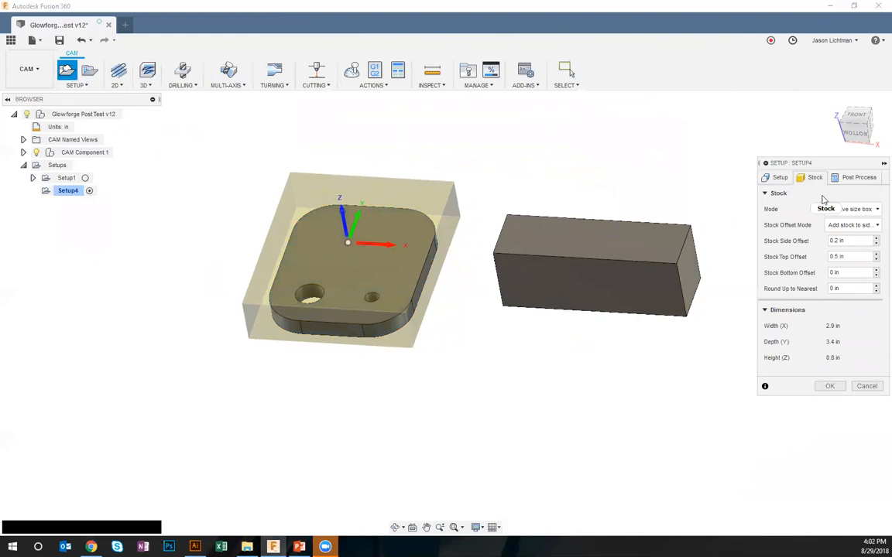
{"action": "left_click", "coordinate": [778, 178]}
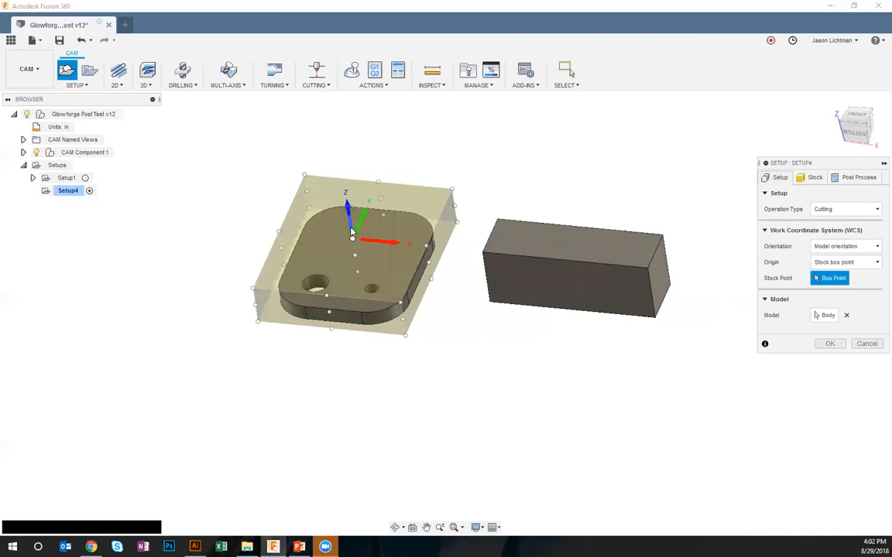
{"action": "middle_click_drag", "start_coordinate": [571, 227], "coordinate": [630, 247], "text": "shift"}
{"action": "scroll", "coordinate": [630, 248], "scroll_direction": "up", "scroll_amount": 2}
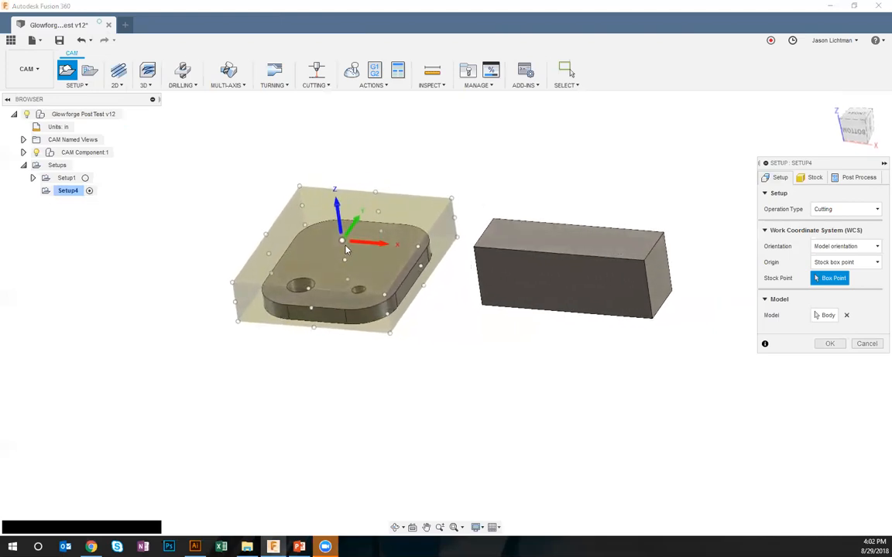
{"action": "middle_click_drag", "start_coordinate": [364, 249], "coordinate": [348, 250], "text": "shift"}
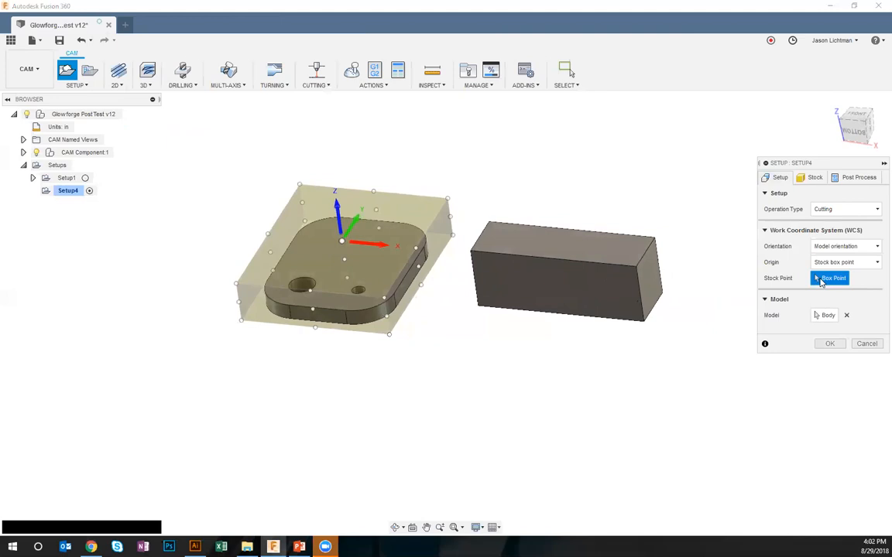
{"action": "left_click", "coordinate": [300, 184]}
{"action": "scroll", "coordinate": [397, 418], "scroll_direction": "down", "scroll_amount": 1}
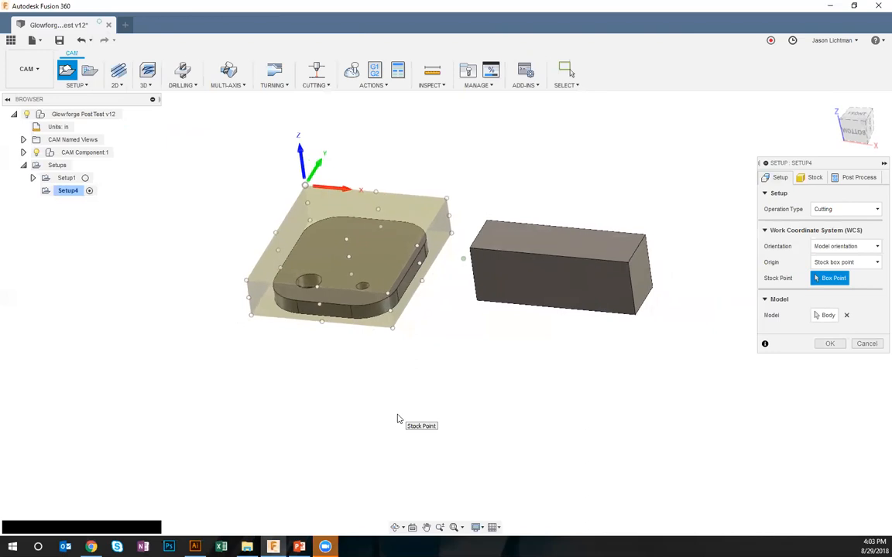
{"action": "left_click", "coordinate": [812, 179]}
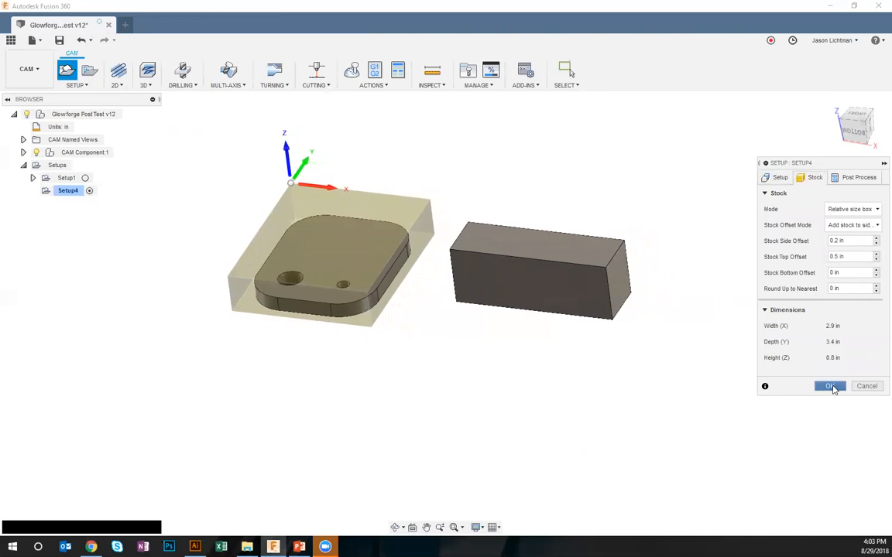
{"action": "left_click", "coordinate": [830, 387]}
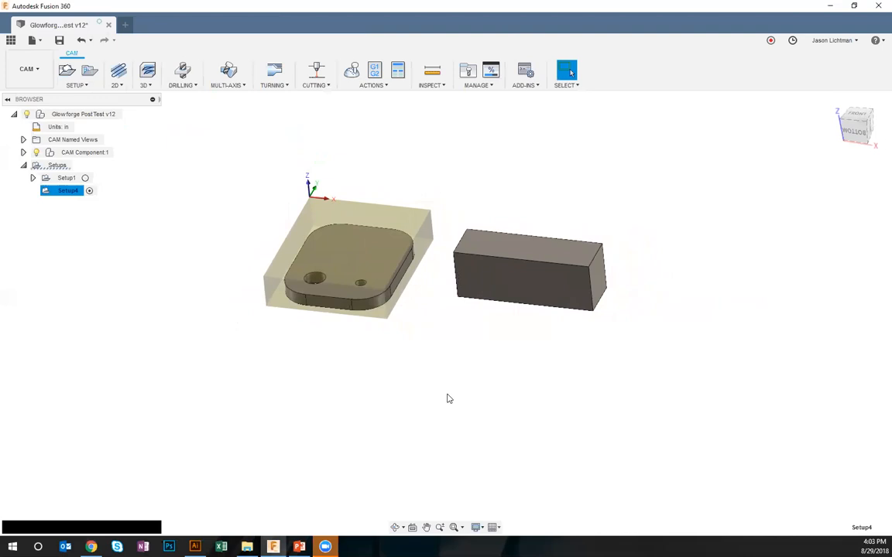
Start a 2D Profile using the 0.25" Medium Proofgrade Walnut laser cutter from the Glowforge Laser Beams cloud library, keeping Through - auto cutting mode
{"action": "left_click", "coordinate": [315, 85]}
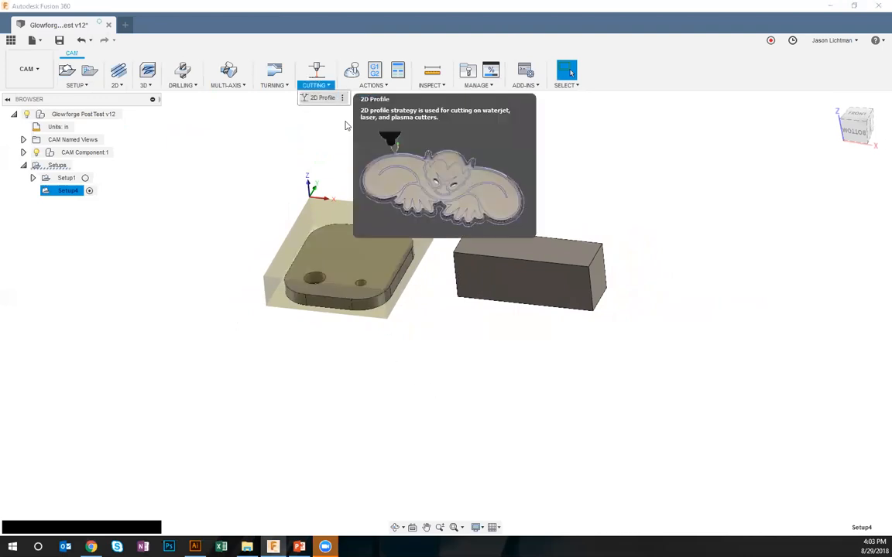
{"action": "left_click", "coordinate": [321, 97]}
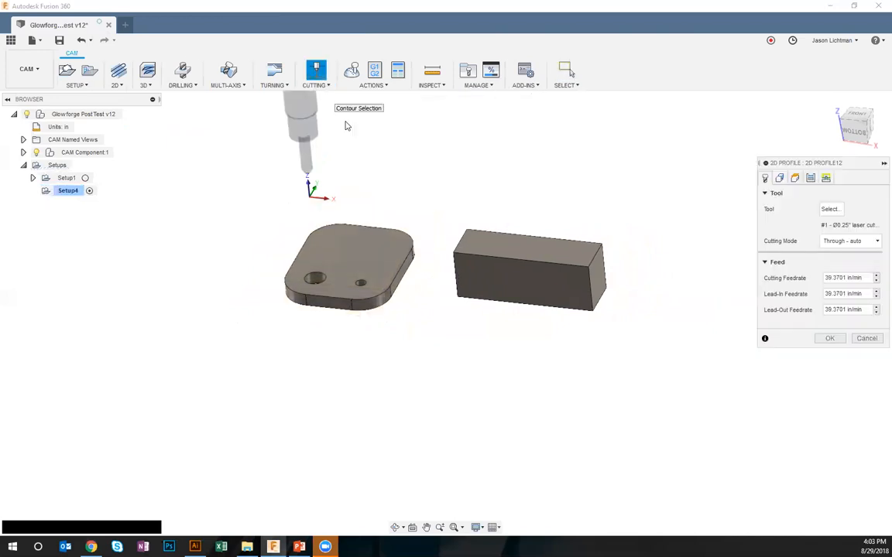
{"action": "left_click", "coordinate": [829, 209]}
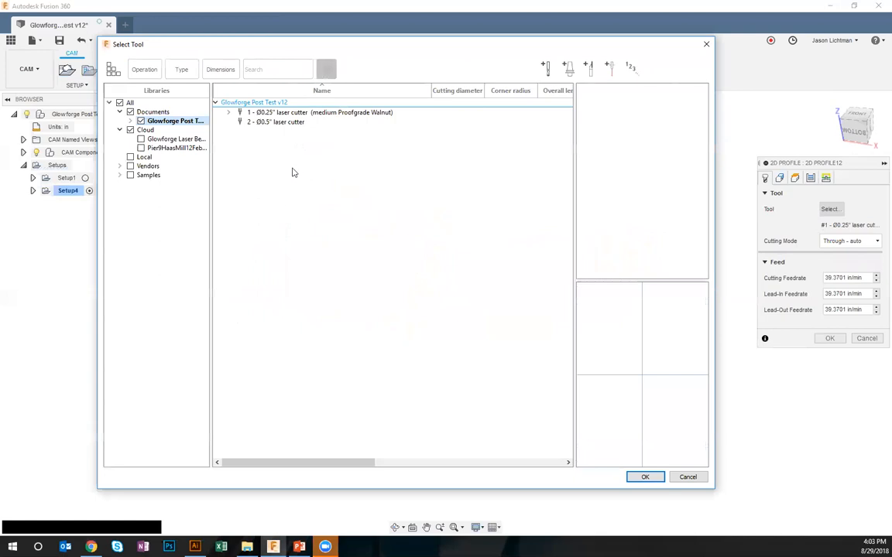
{"action": "left_click", "coordinate": [146, 130]}
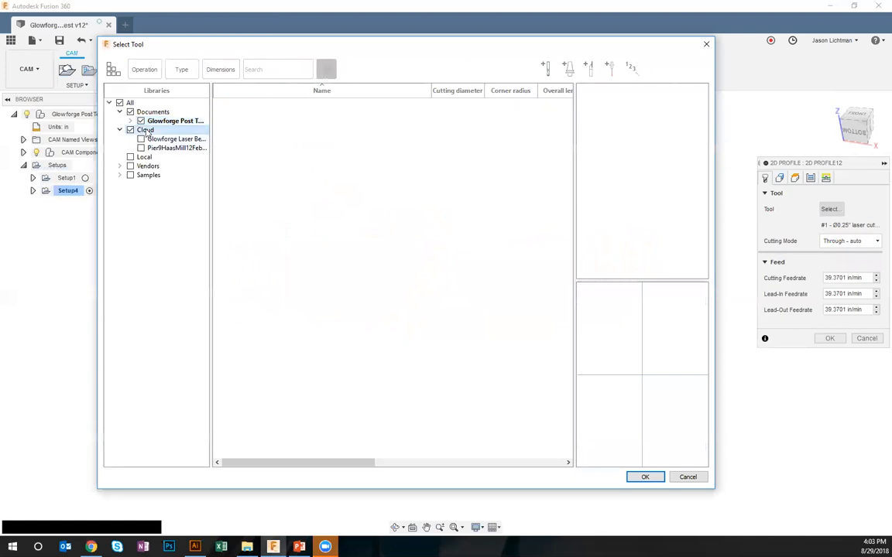
{"action": "left_click", "coordinate": [161, 139]}
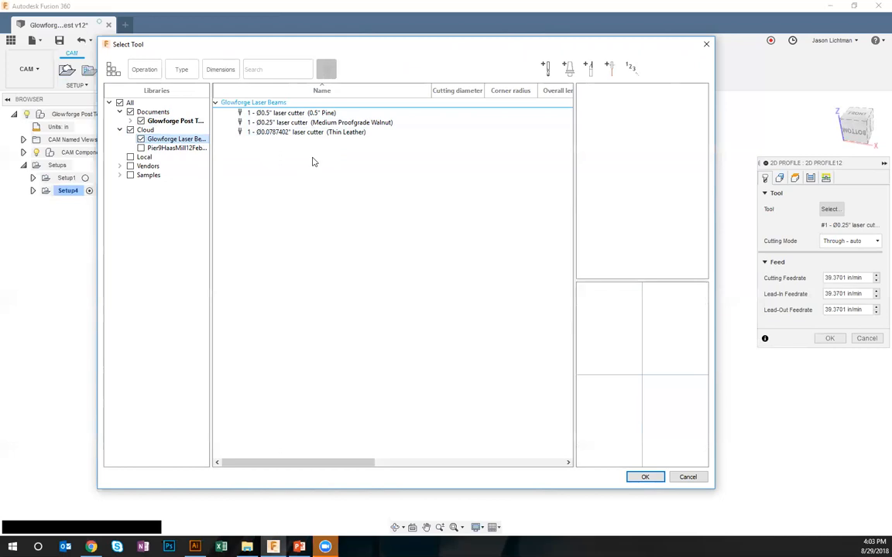
{"action": "left_click", "coordinate": [271, 123]}
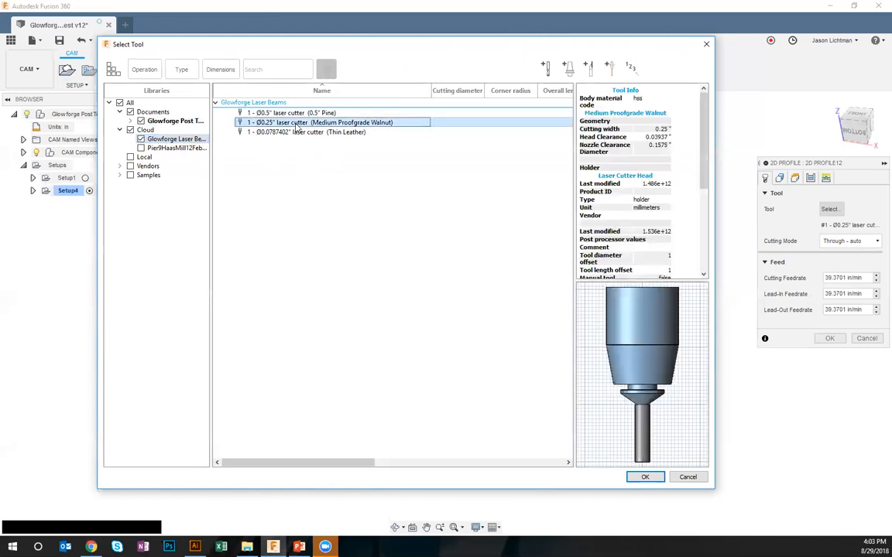
{"action": "left_click", "coordinate": [644, 476]}
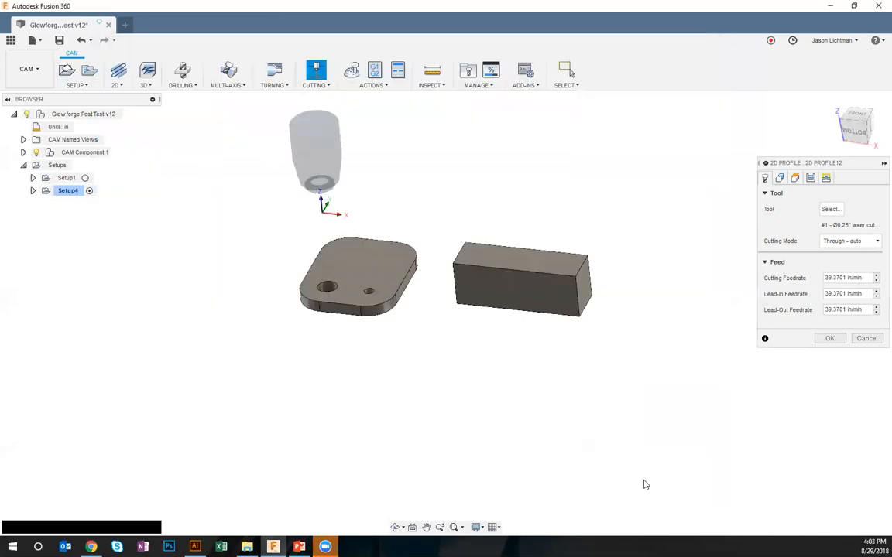
{"action": "left_click", "coordinate": [850, 241]}
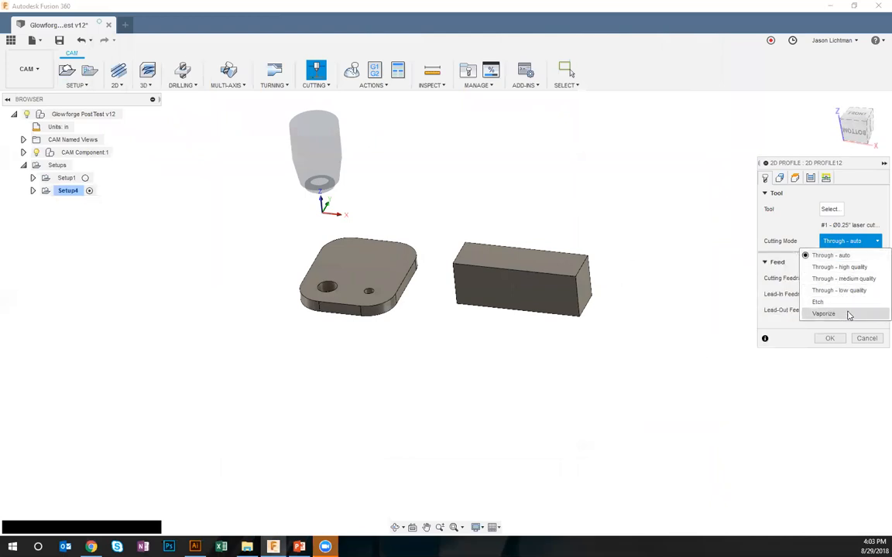
{"action": "left_click", "coordinate": [809, 221]}
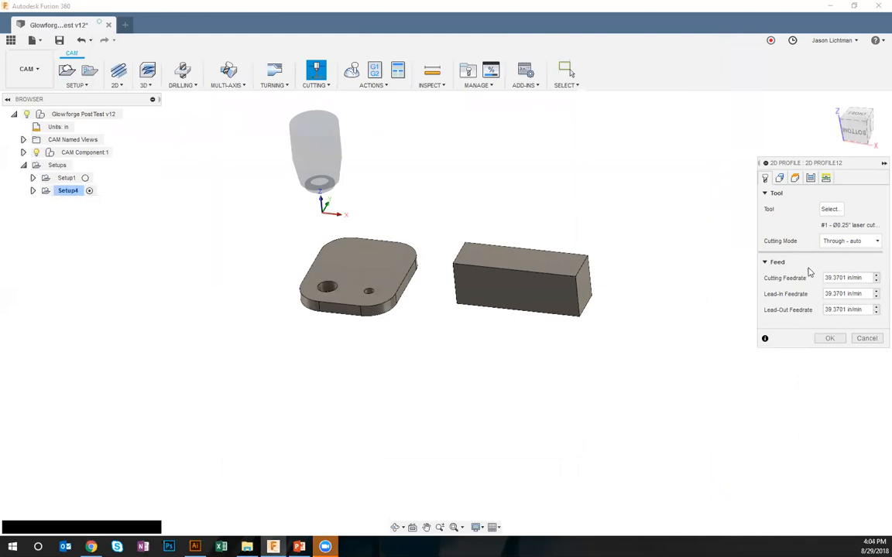
Try the rounded plate's top face and its outer edge separately as the profile's contour selection, clearing each one
{"action": "left_click", "coordinate": [778, 179]}
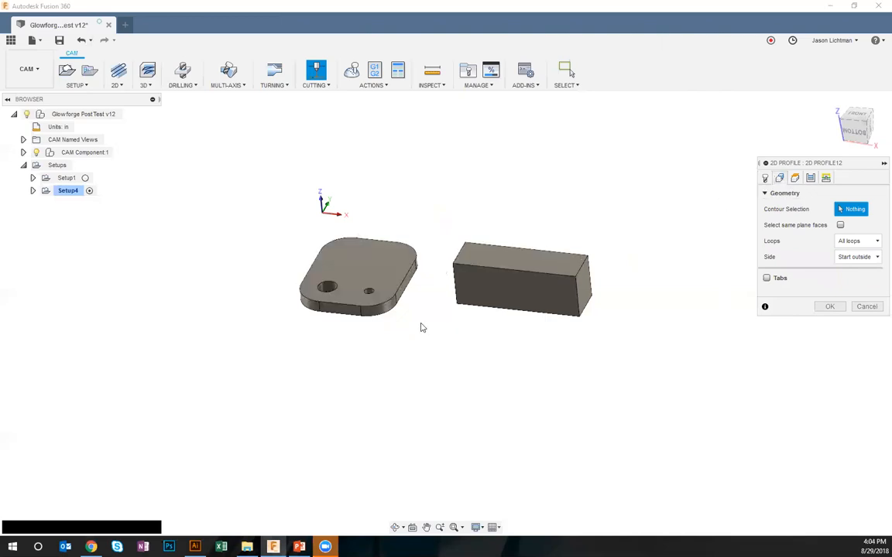
{"action": "scroll", "coordinate": [349, 255], "scroll_direction": "up", "scroll_amount": 5}
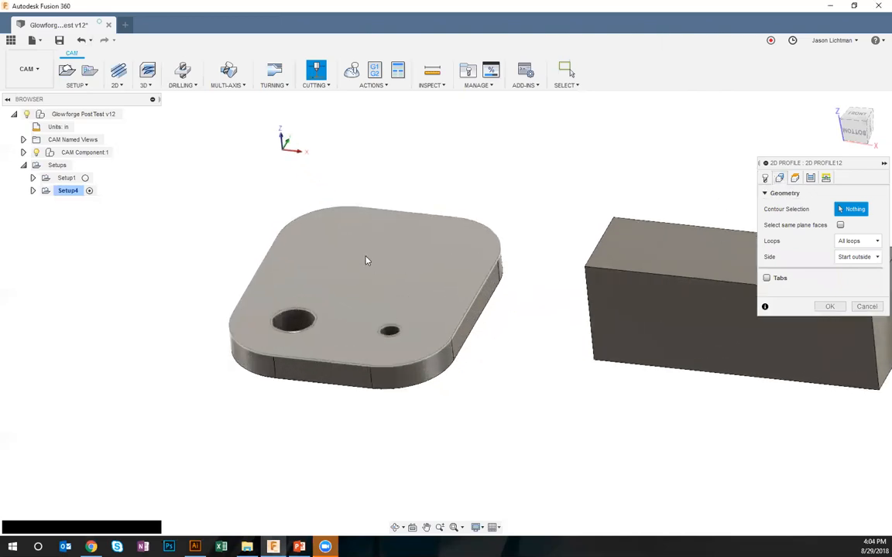
{"action": "left_click", "coordinate": [367, 261]}
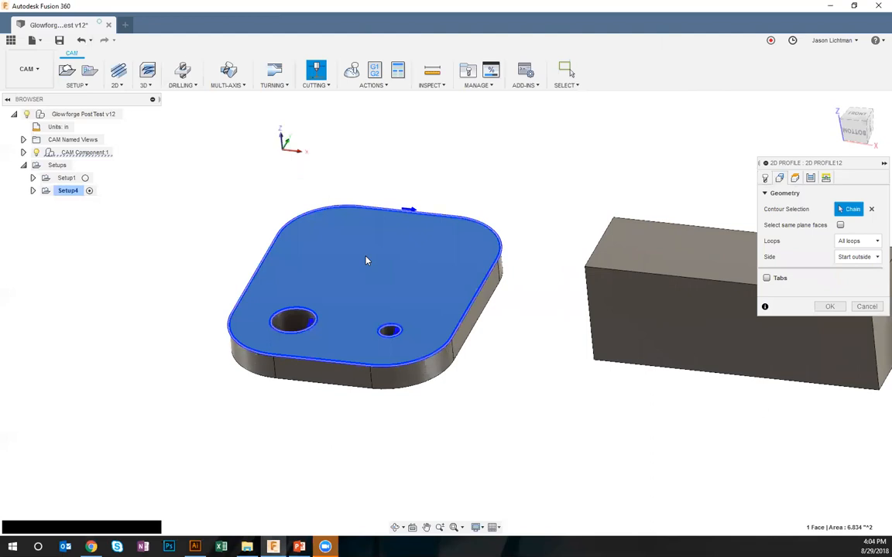
{"action": "left_click", "coordinate": [871, 210]}
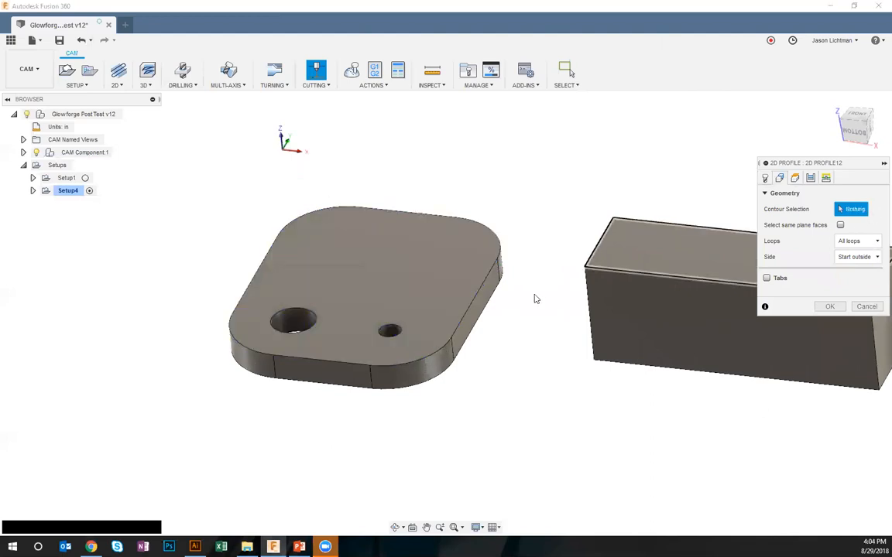
{"action": "left_click", "coordinate": [474, 294]}
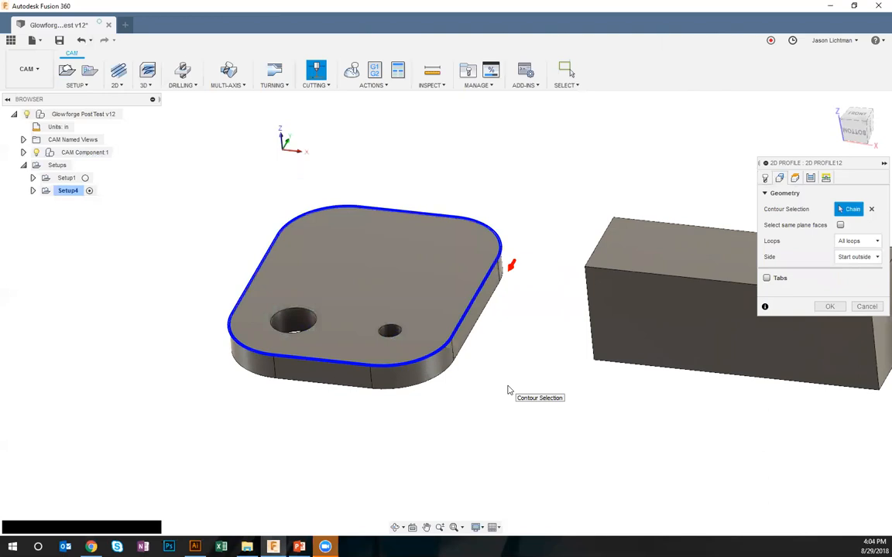
{"action": "left_click", "coordinate": [871, 210]}
Try the plate's top face, with its outer and hole loops, as the contour, and clear the selection
{"action": "left_click", "coordinate": [456, 261]}
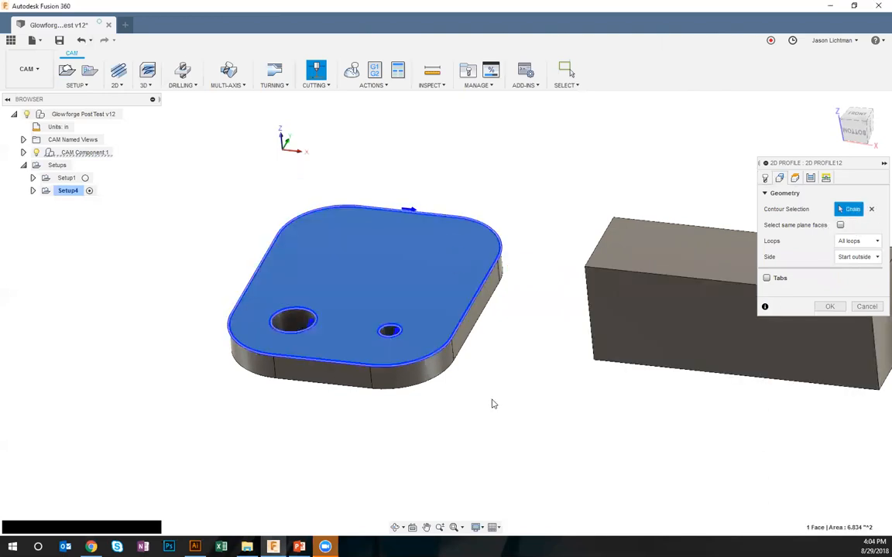
{"action": "left_click", "coordinate": [500, 237]}
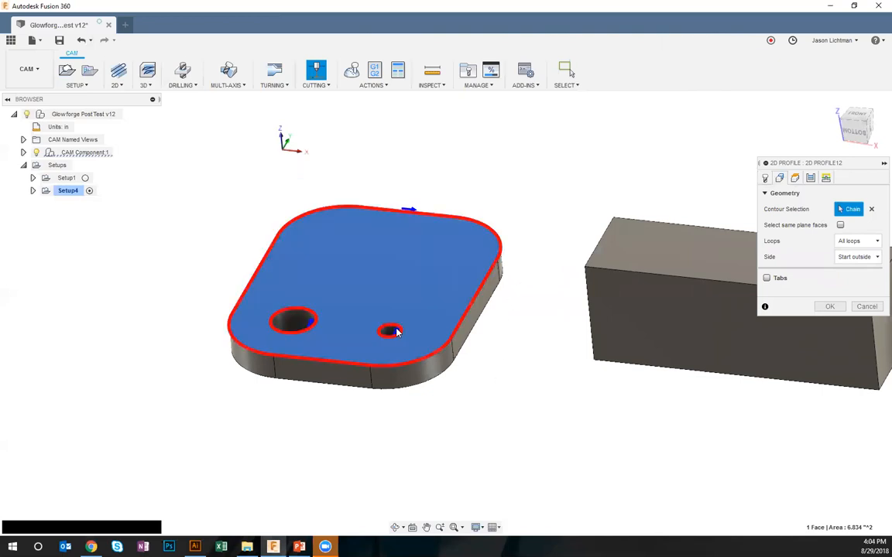
{"action": "middle_click_drag", "start_coordinate": [444, 419], "coordinate": [443, 424], "text": "shift"}
{"action": "middle_click_drag", "start_coordinate": [490, 469], "coordinate": [518, 460], "text": "shift"}
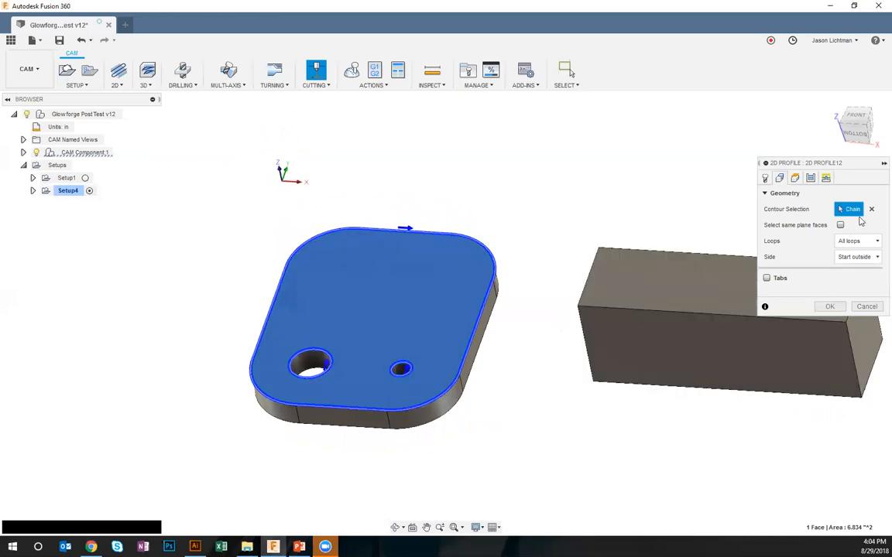
{"action": "left_click", "coordinate": [871, 211]}
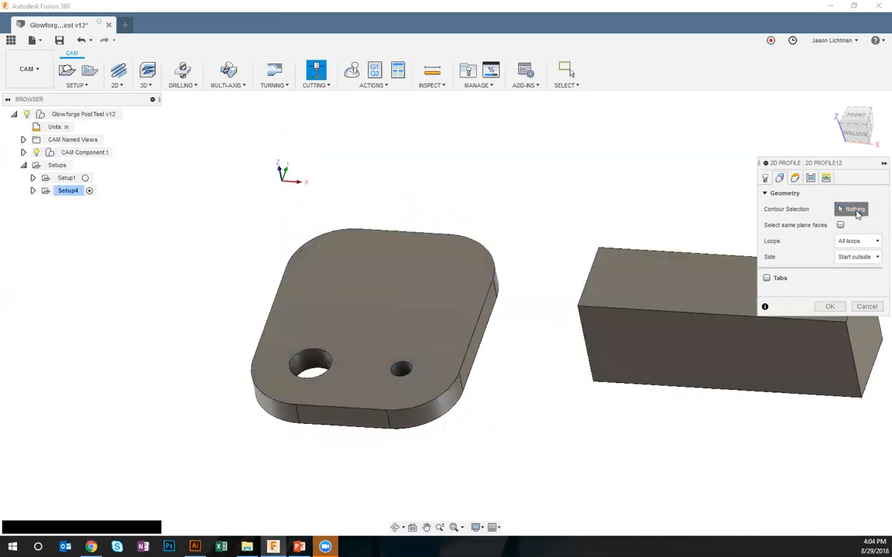
Pick the plate's outer edge as the contour and examine its cutting direction from the front
{"action": "left_click", "coordinate": [489, 299]}
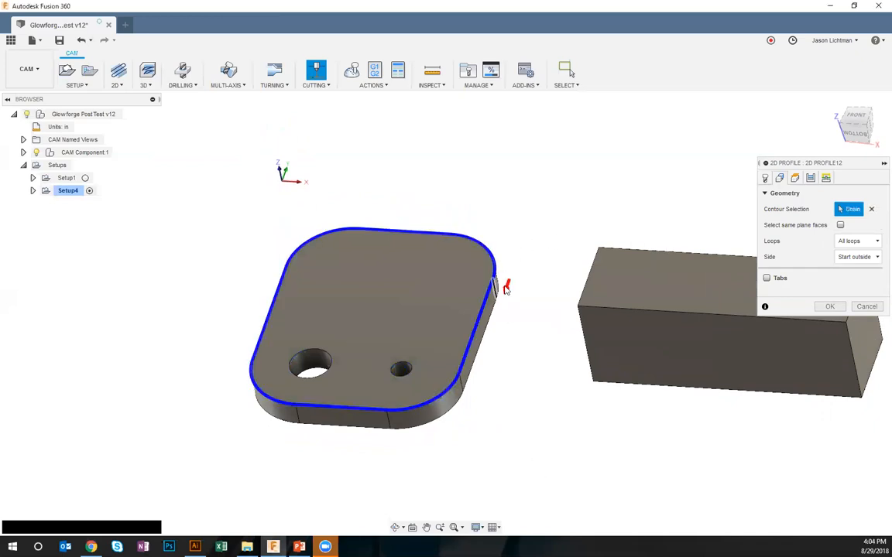
{"action": "middle_click_drag", "start_coordinate": [534, 338], "coordinate": [534, 337], "text": "shift"}
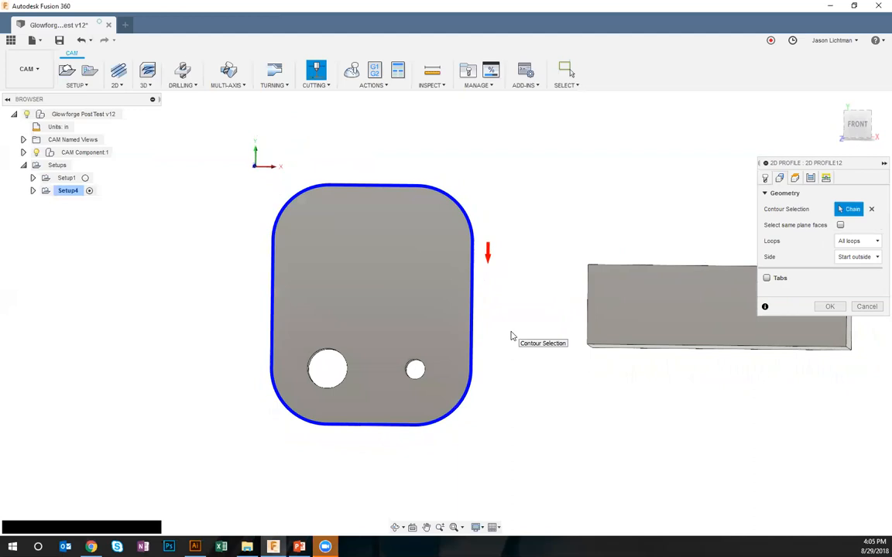
{"action": "middle_click_drag", "start_coordinate": [484, 296], "coordinate": [458, 241], "text": "shift"}
Replace the outer edge with the larger hole's edge as the 2D profile's contour selection
{"action": "left_click", "coordinate": [871, 209]}
{"action": "left_click", "coordinate": [333, 323]}
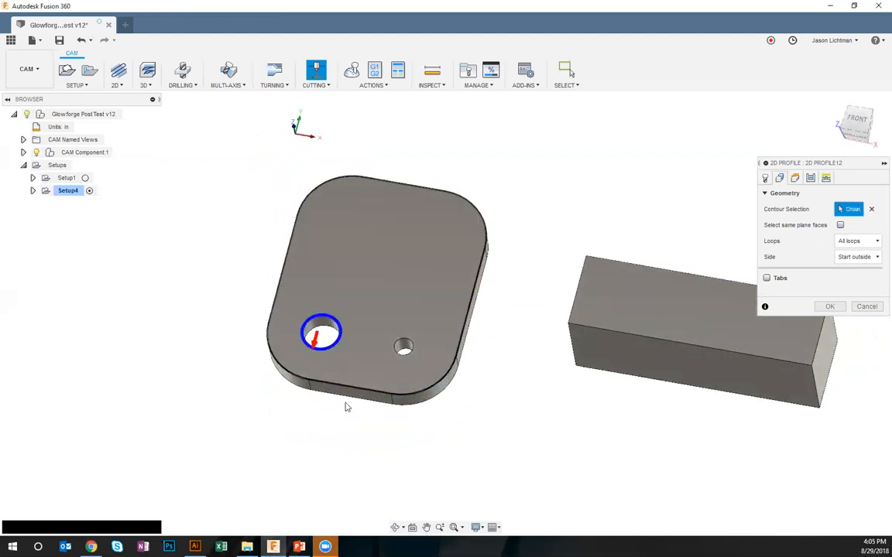
{"action": "scroll", "coordinate": [344, 329], "scroll_direction": "up", "scroll_amount": 5}
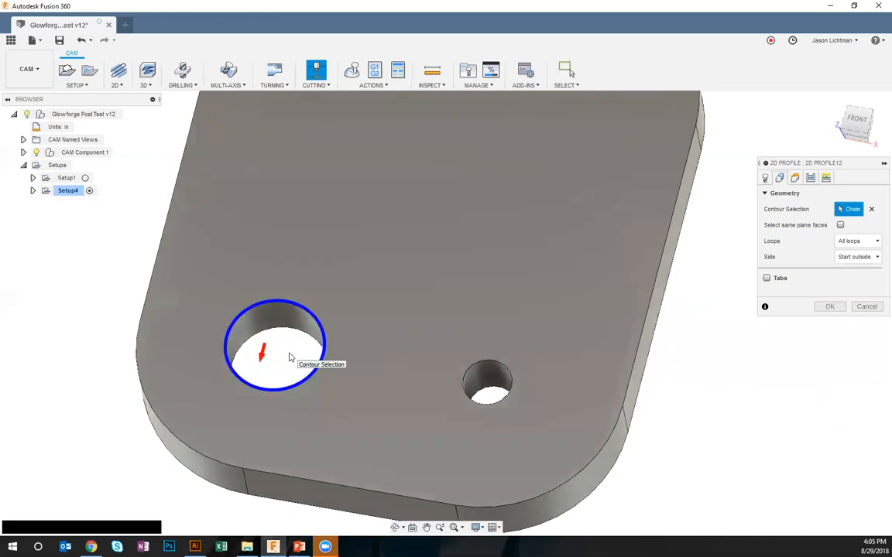
Try flipping the cut side of the larger hole's contour between inside and outside, and clear the contour selection
{"action": "scroll", "coordinate": [291, 356], "scroll_direction": "down", "scroll_amount": 1}
{"action": "left_click", "coordinate": [271, 351]}
{"action": "scroll", "coordinate": [209, 318], "scroll_direction": "down", "scroll_amount": 2}
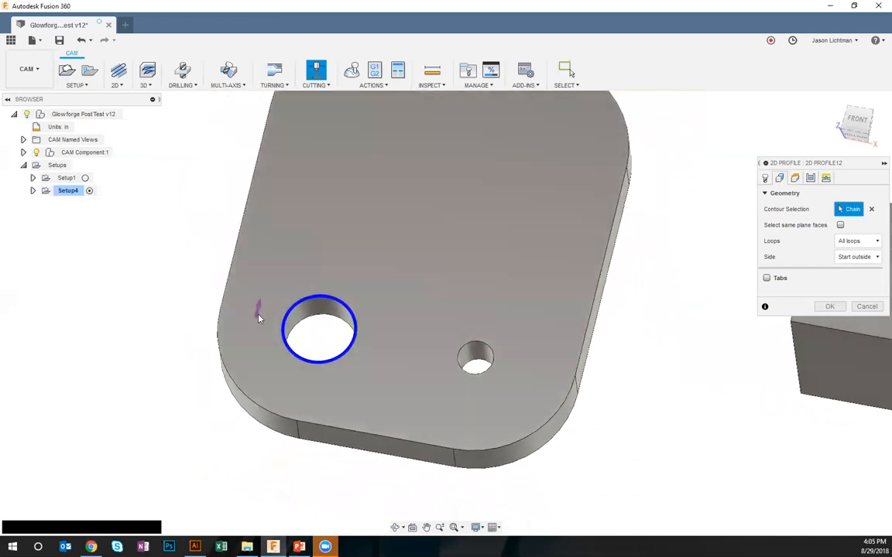
{"action": "left_click", "coordinate": [259, 317]}
{"action": "scroll", "coordinate": [286, 329], "scroll_direction": "down", "scroll_amount": 1}
{"action": "left_click", "coordinate": [312, 339]}
{"action": "left_click", "coordinate": [267, 314]}
{"action": "scroll", "coordinate": [424, 311], "scroll_direction": "down", "scroll_amount": 2}
{"action": "left_click", "coordinate": [871, 210]}
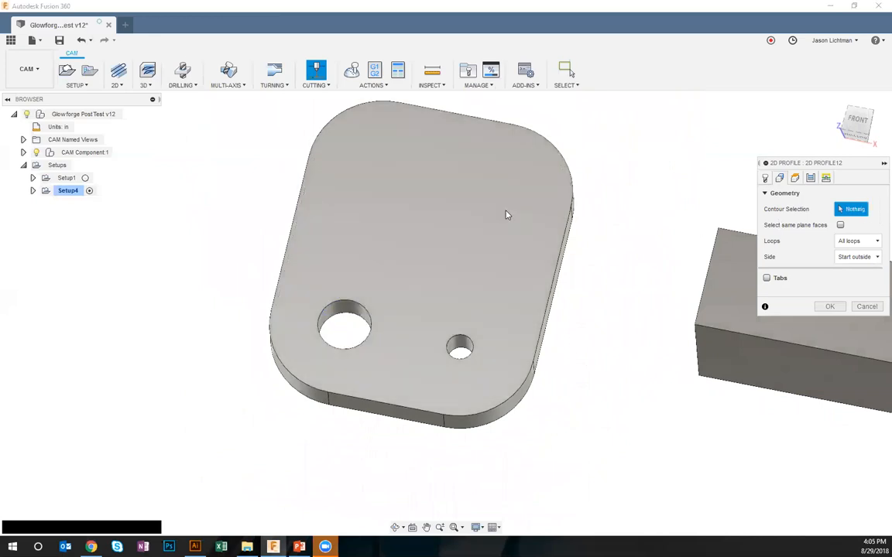
Select the rounded plate's outer top edge as the profile's contour and review the height and passes settings
{"action": "left_click", "coordinate": [504, 225]}
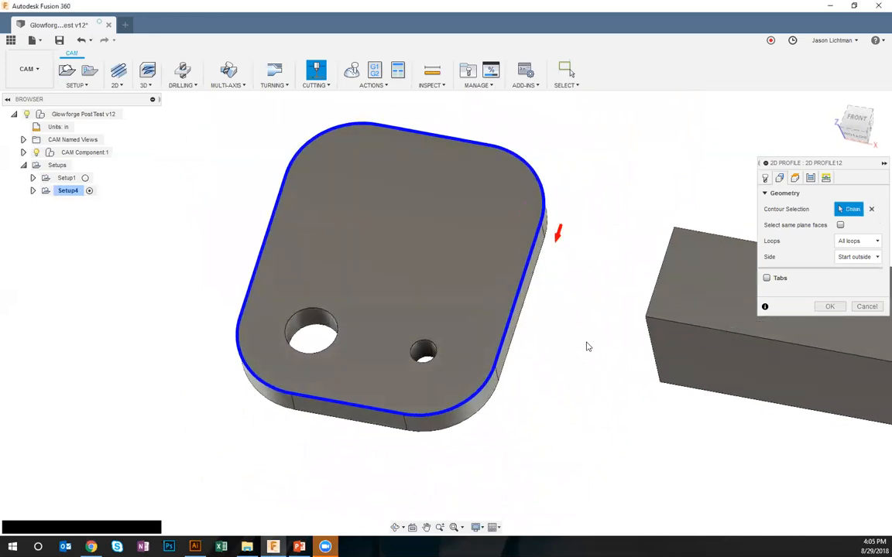
{"action": "middle_click_drag", "start_coordinate": [588, 347], "coordinate": [610, 344], "text": "shift"}
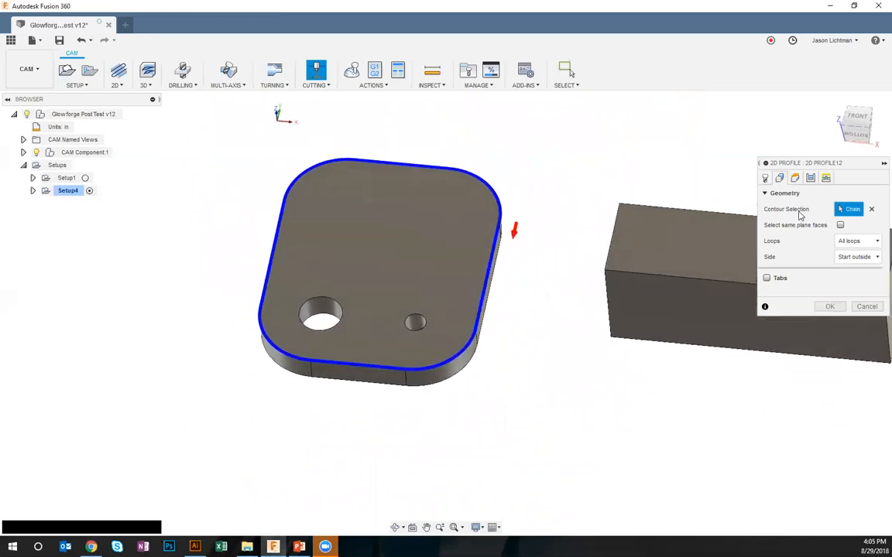
{"action": "left_click", "coordinate": [794, 177]}
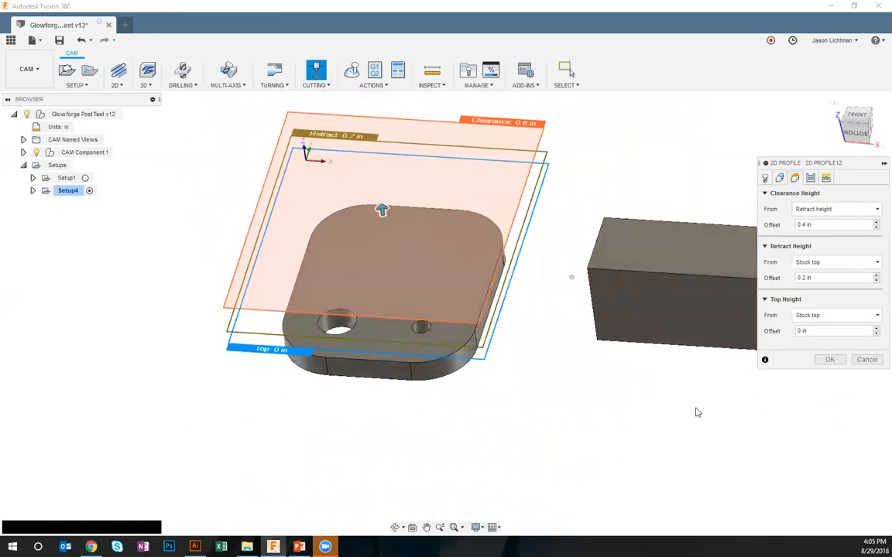
{"action": "middle_click_drag", "start_coordinate": [698, 412], "coordinate": [633, 441], "text": "shift"}
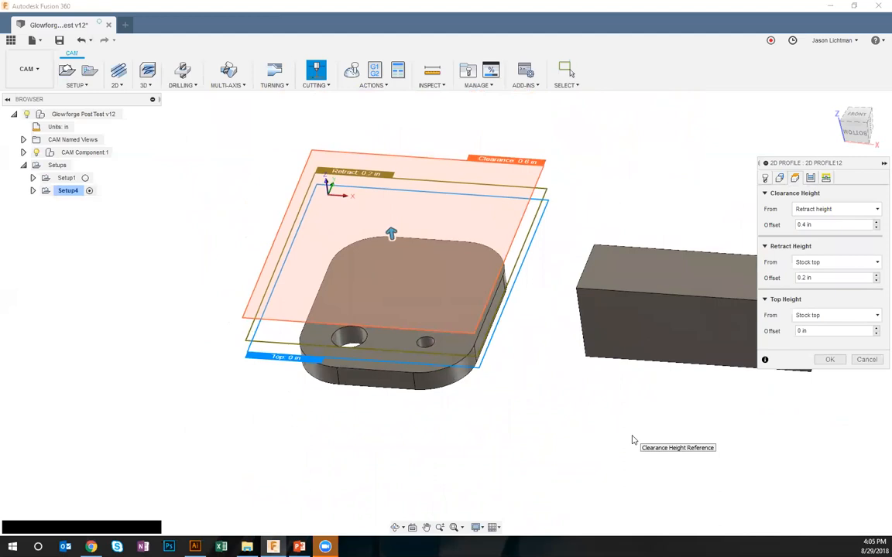
{"action": "left_click", "coordinate": [810, 178]}
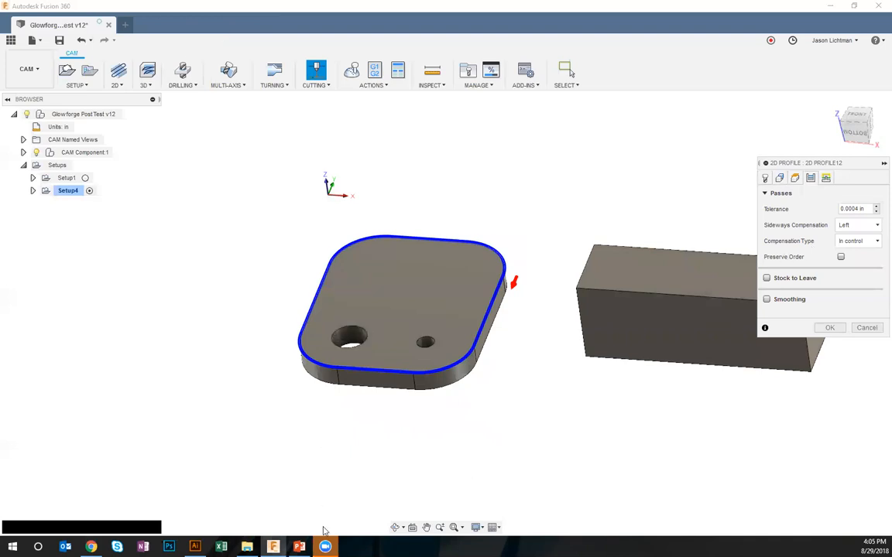
Try Right sideways compensation on the plate's outer contour, and switch it back to Left
{"action": "left_click", "coordinate": [858, 225]}
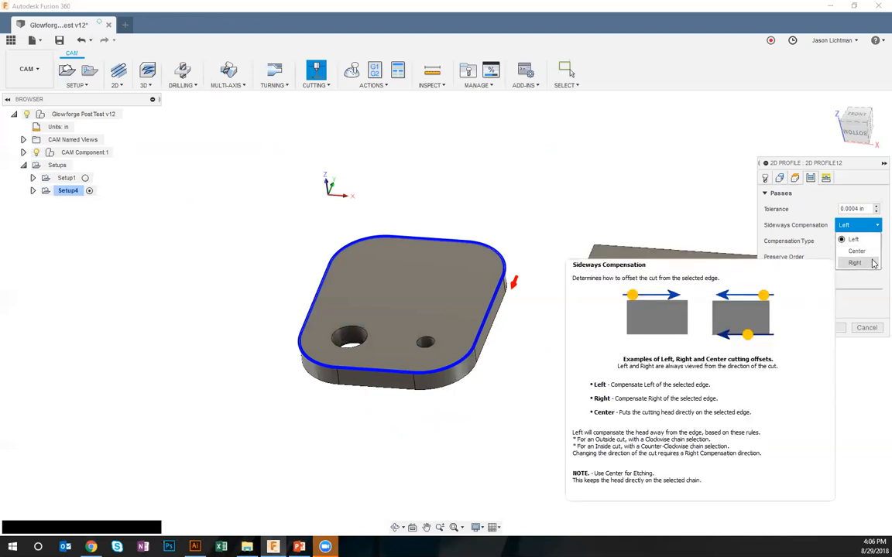
{"action": "left_click", "coordinate": [872, 263]}
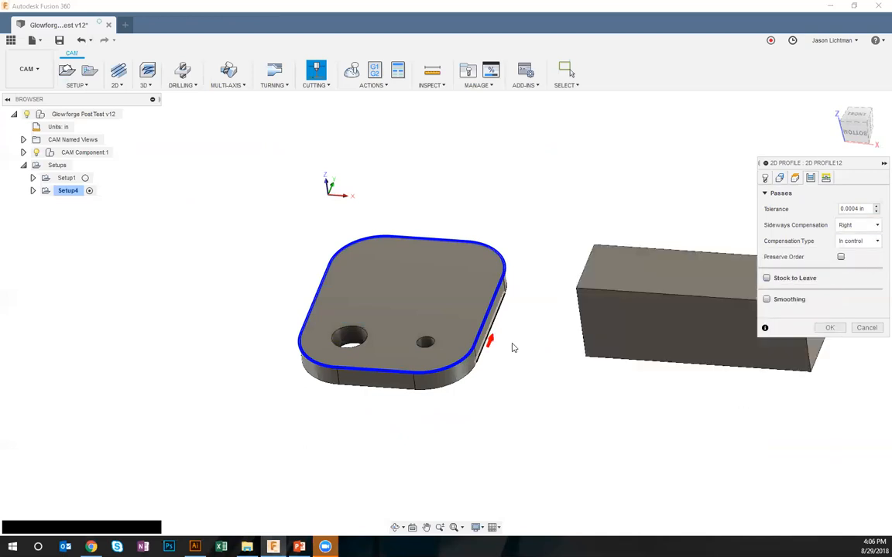
{"action": "left_click", "coordinate": [848, 226]}
{"action": "left_click", "coordinate": [853, 239]}
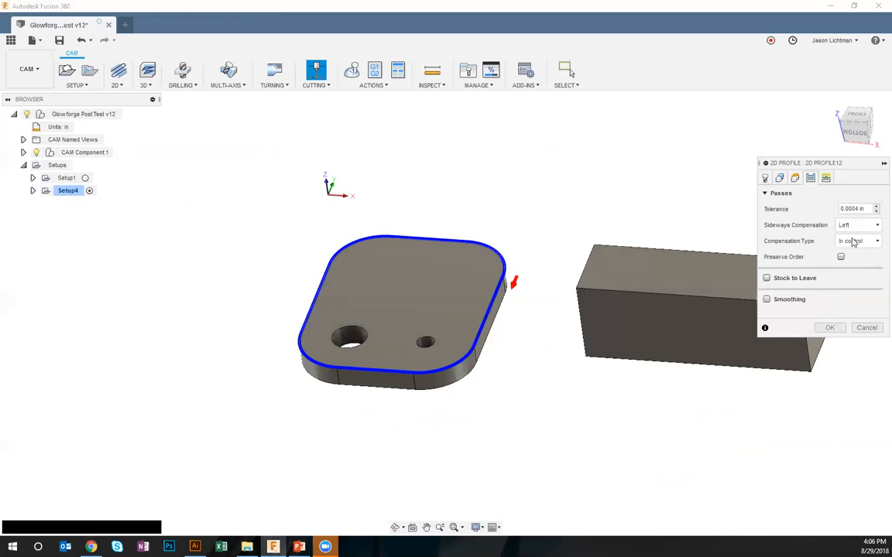
{"action": "left_click", "coordinate": [867, 226]}
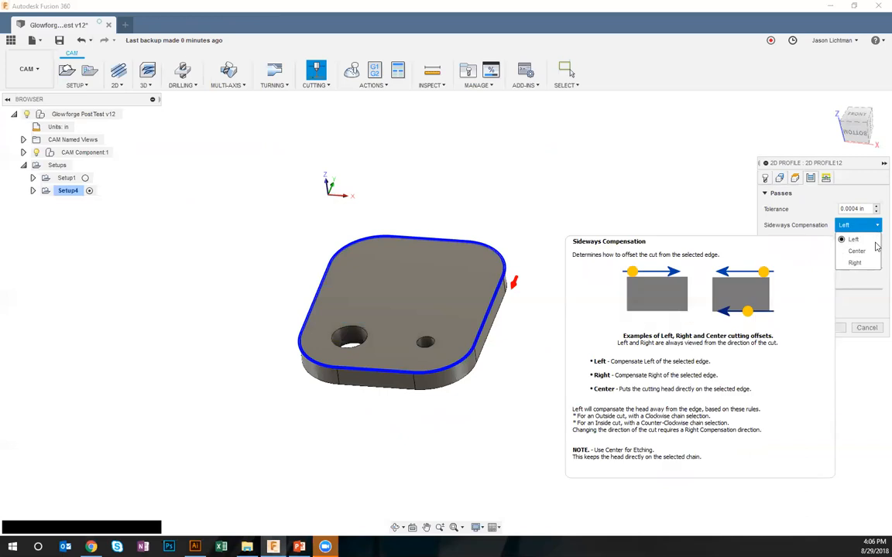
{"action": "left_click", "coordinate": [868, 239]}
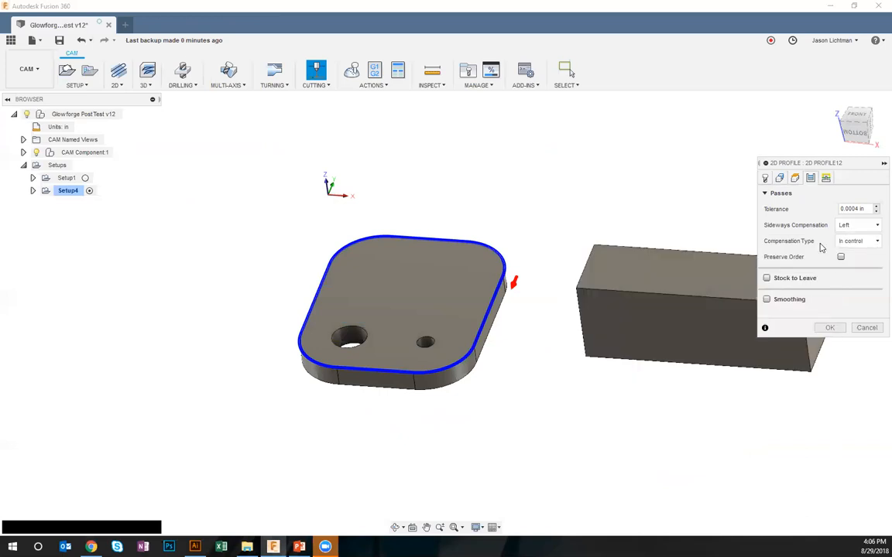
Set the compensation type to In computer, disable the lead-in and lead-out, and generate the outer profile toolpath
{"action": "left_click", "coordinate": [853, 241]}
{"action": "left_click", "coordinate": [856, 256]}
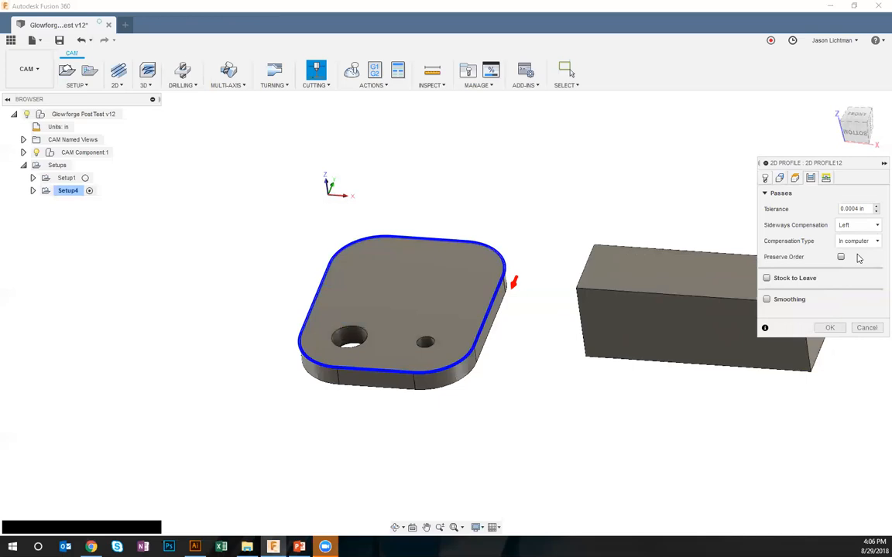
{"action": "left_click", "coordinate": [826, 179]}
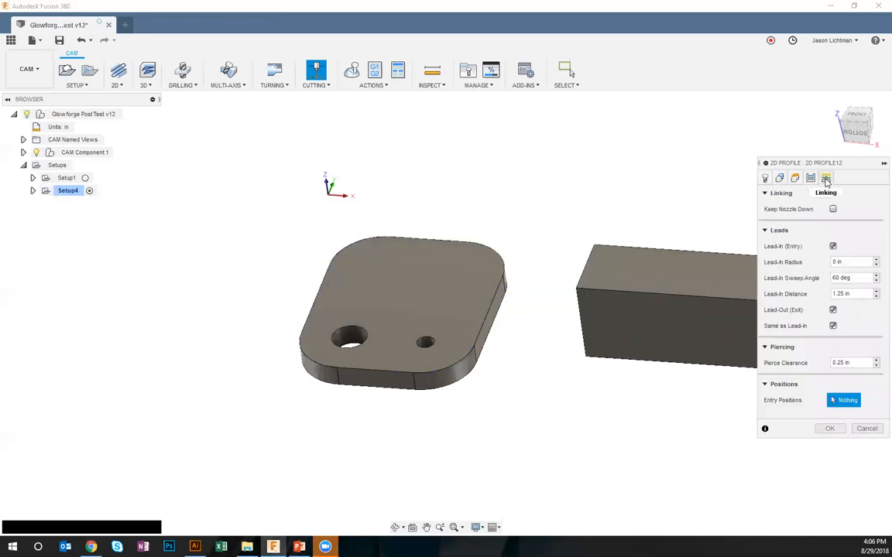
{"action": "left_click", "coordinate": [832, 246]}
{"action": "left_click", "coordinate": [837, 262]}
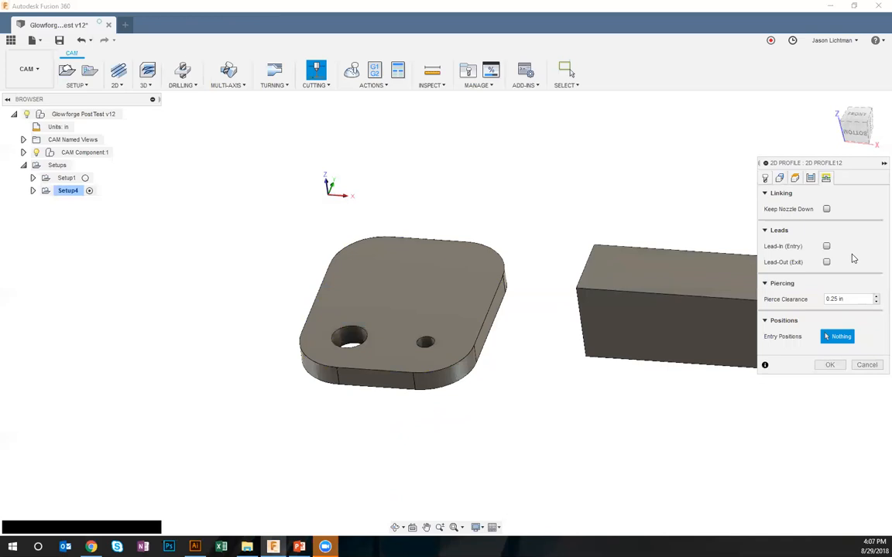
{"action": "left_click", "coordinate": [829, 364]}
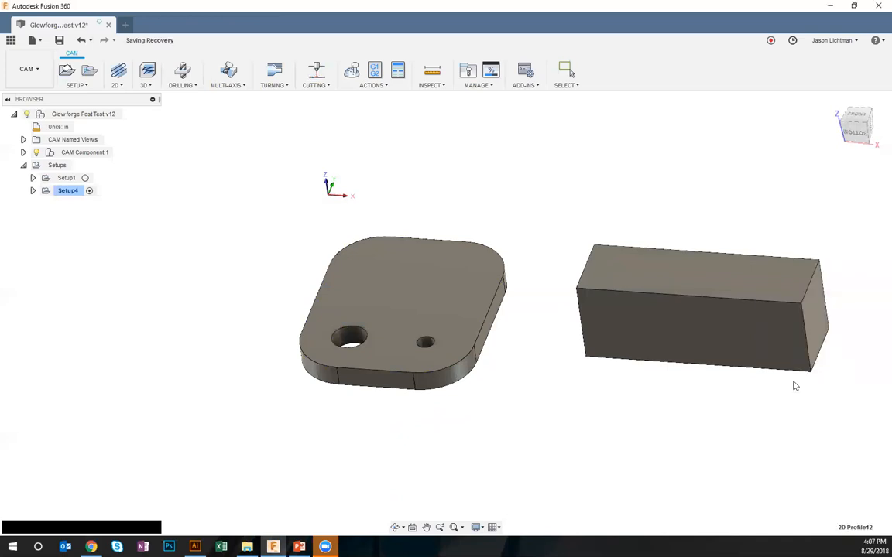
Inspect the outer profile's toolpath from the front, and play its stock cutting simulation at a reduced speed
{"action": "left_click", "coordinate": [33, 191]}
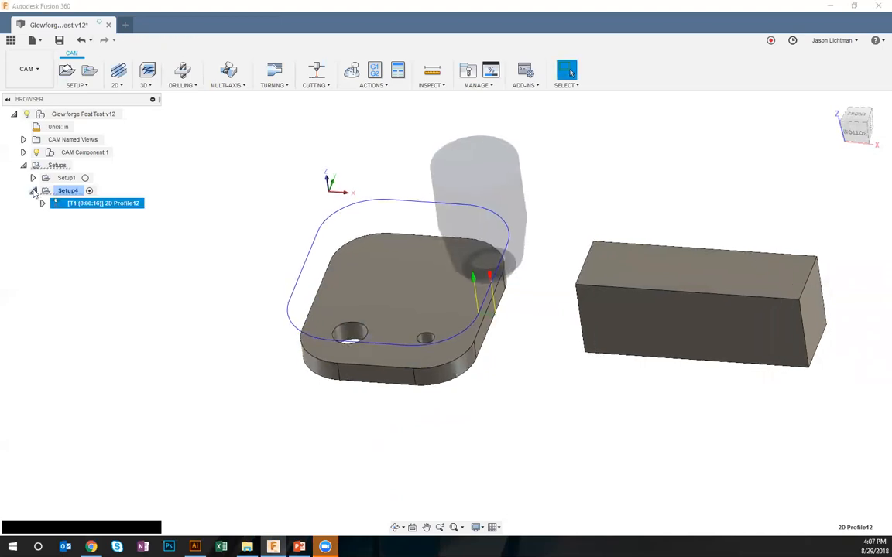
{"action": "middle_click_drag", "start_coordinate": [210, 352], "coordinate": [211, 352], "text": "shift"}
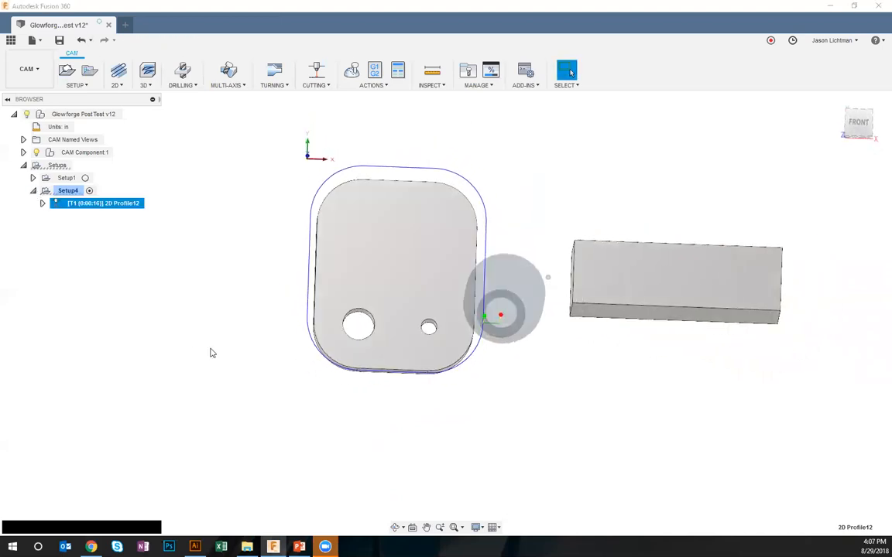
{"action": "left_click", "coordinate": [859, 124]}
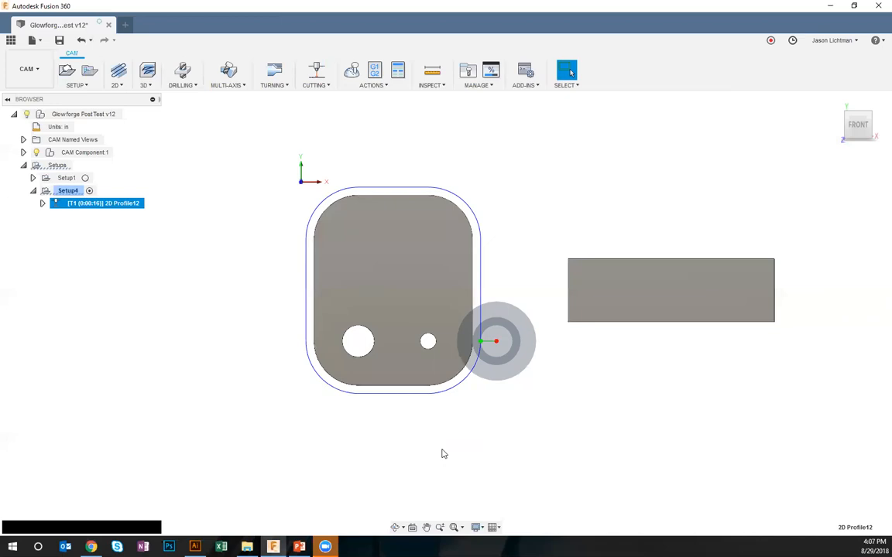
{"action": "middle_click_drag", "start_coordinate": [347, 330], "coordinate": [151, 216], "text": "shift"}
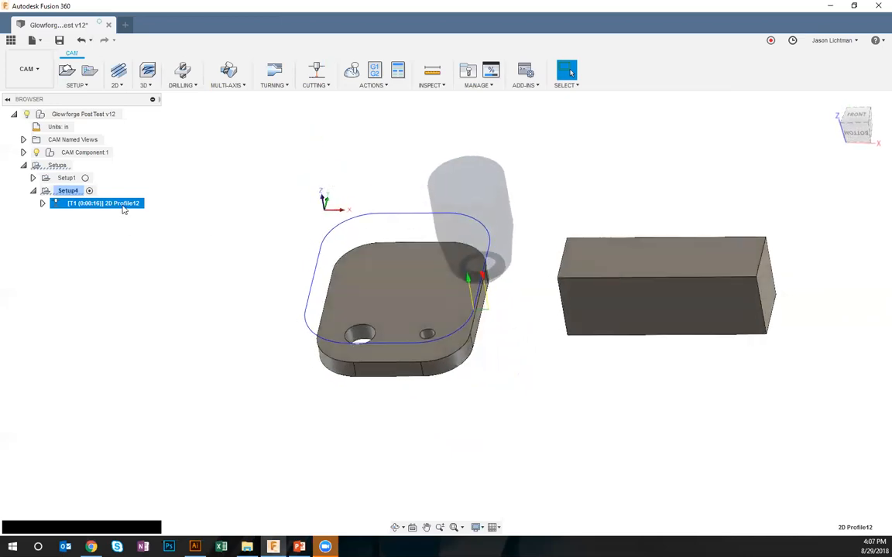
{"action": "right_click", "coordinate": [122, 209]}
{"action": "left_click", "coordinate": [153, 252]}
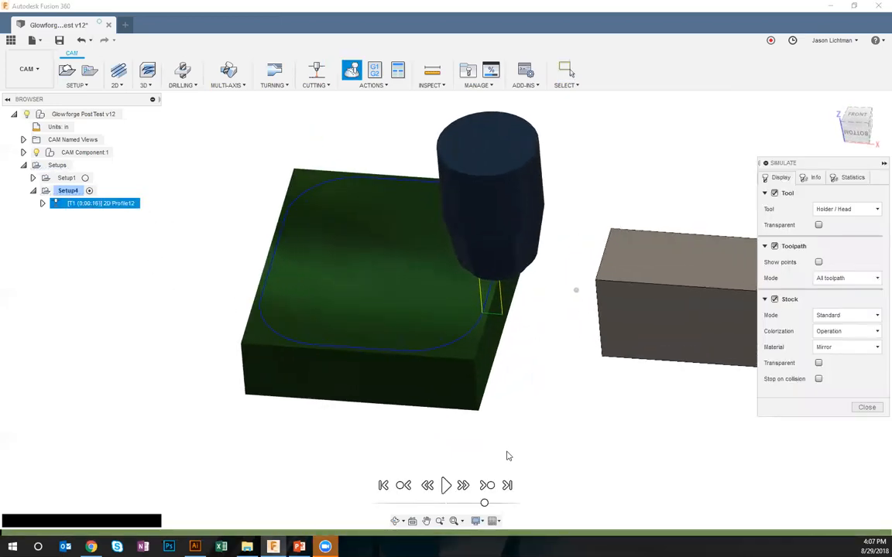
{"action": "left_click", "coordinate": [446, 486]}
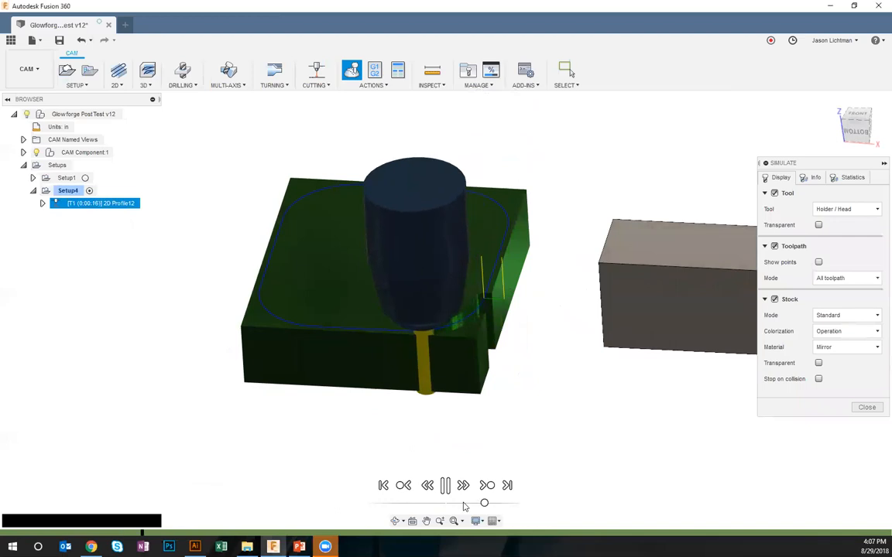
{"action": "left_click", "coordinate": [465, 505]}
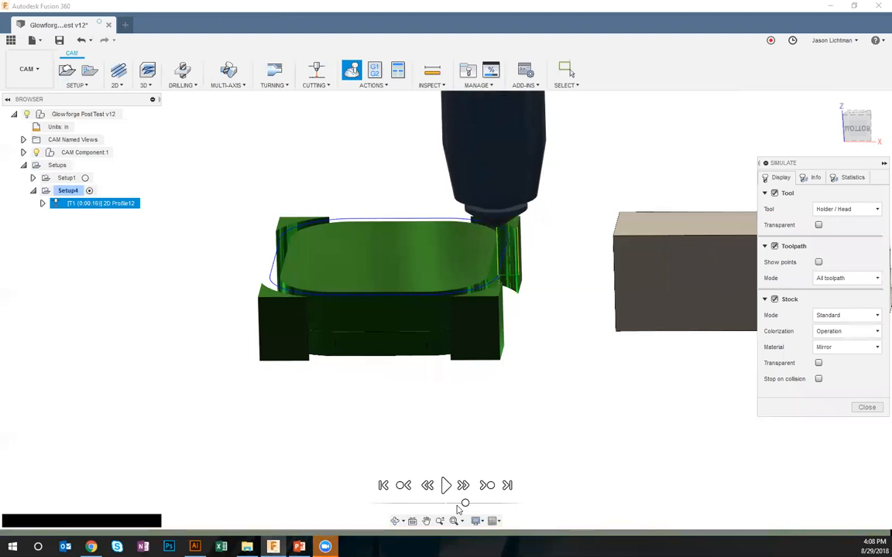
{"action": "left_click", "coordinate": [861, 408]}
{"action": "left_click", "coordinate": [197, 308]}
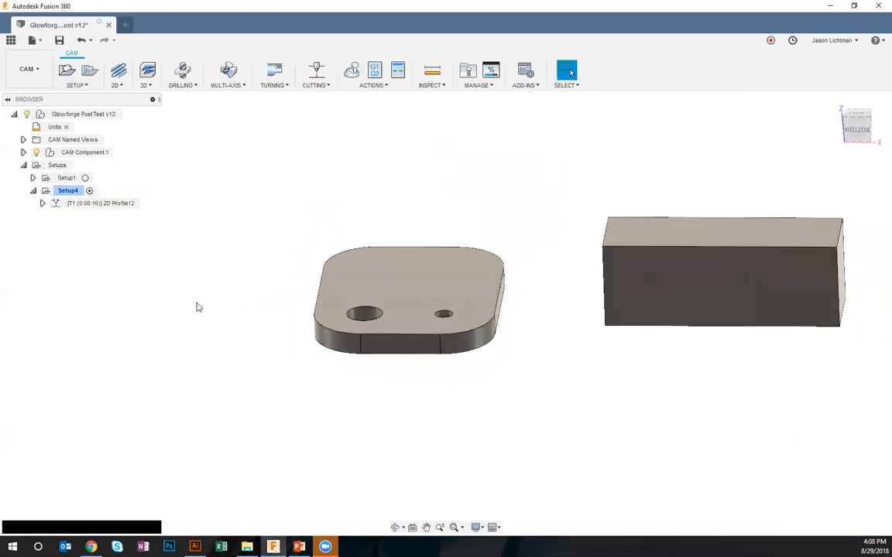
Start another 2D profile operation with the smaller hole's top edge as its contour
{"action": "left_click", "coordinate": [316, 85]}
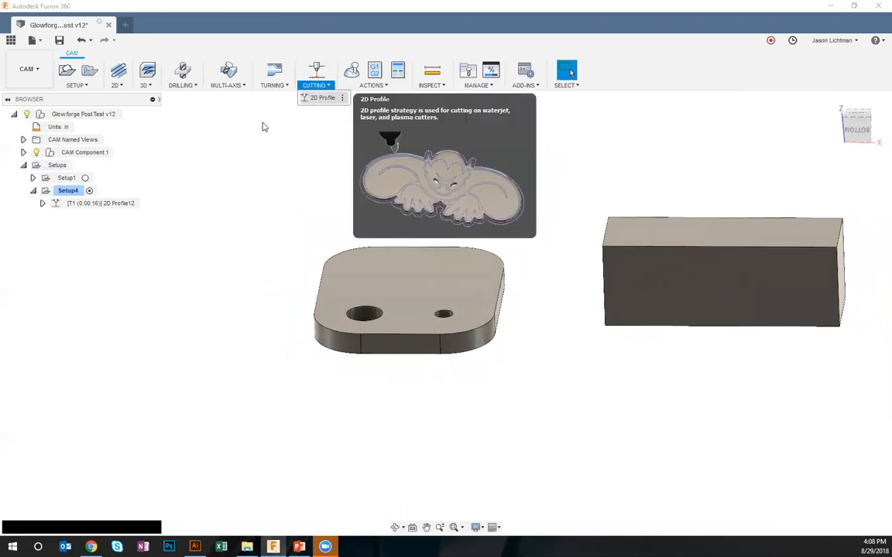
{"action": "left_click", "coordinate": [321, 97]}
{"action": "middle_click_drag", "start_coordinate": [341, 242], "coordinate": [386, 287], "text": "shift"}
{"action": "left_click", "coordinate": [397, 312]}
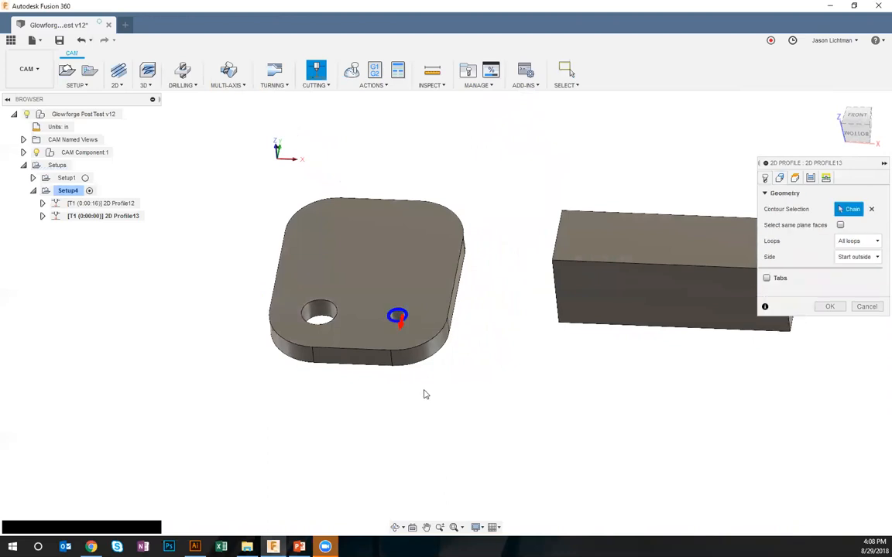
{"action": "scroll", "coordinate": [395, 308], "scroll_direction": "up", "scroll_amount": 5}
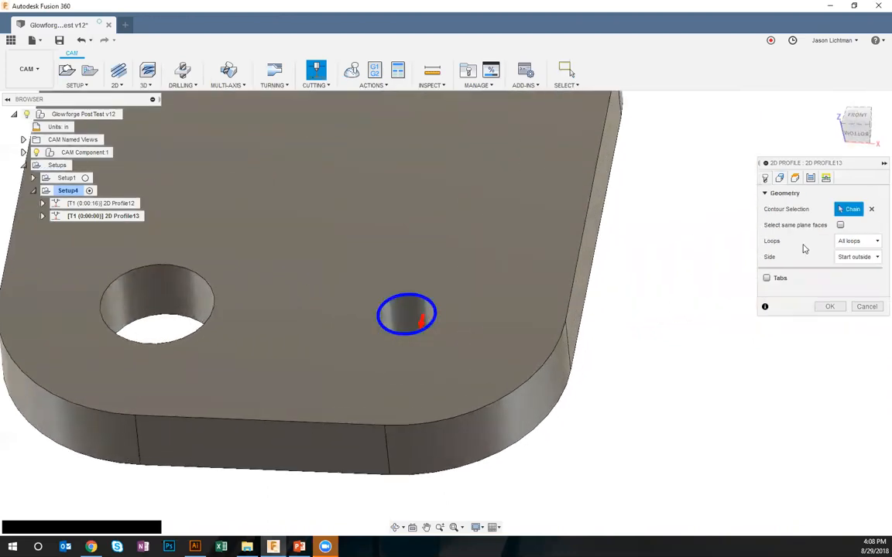
Set the smaller hole profile's cutting mode to Etch and generate its toolpath with Center sideways compensation and no leads
{"action": "left_click", "coordinate": [764, 178]}
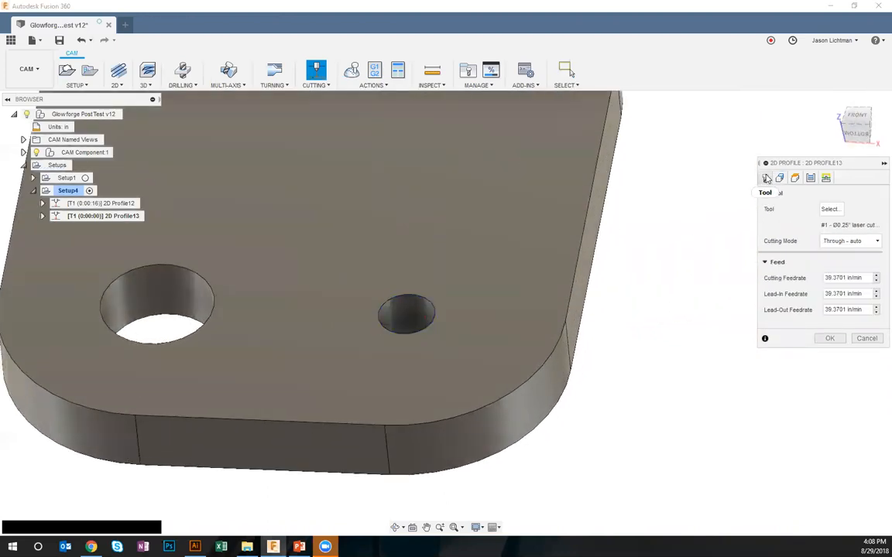
{"action": "left_click", "coordinate": [836, 243]}
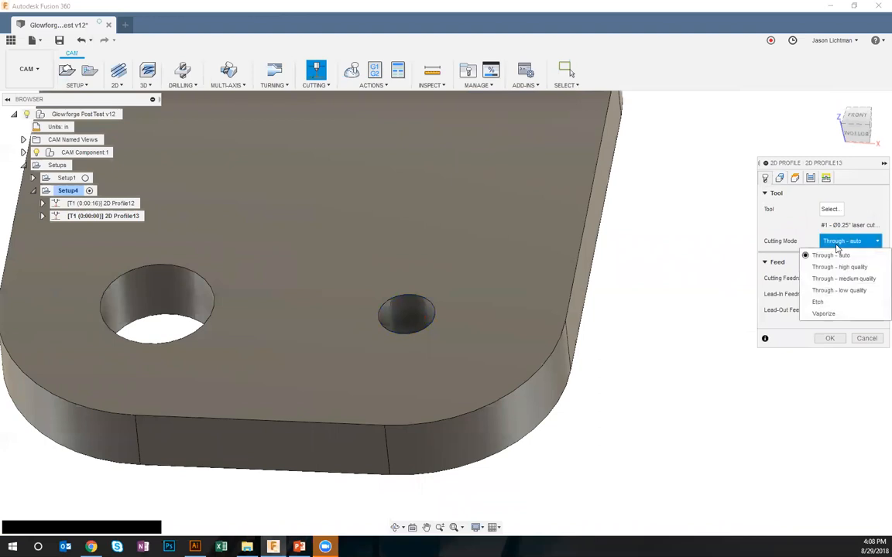
{"action": "left_click", "coordinate": [836, 302]}
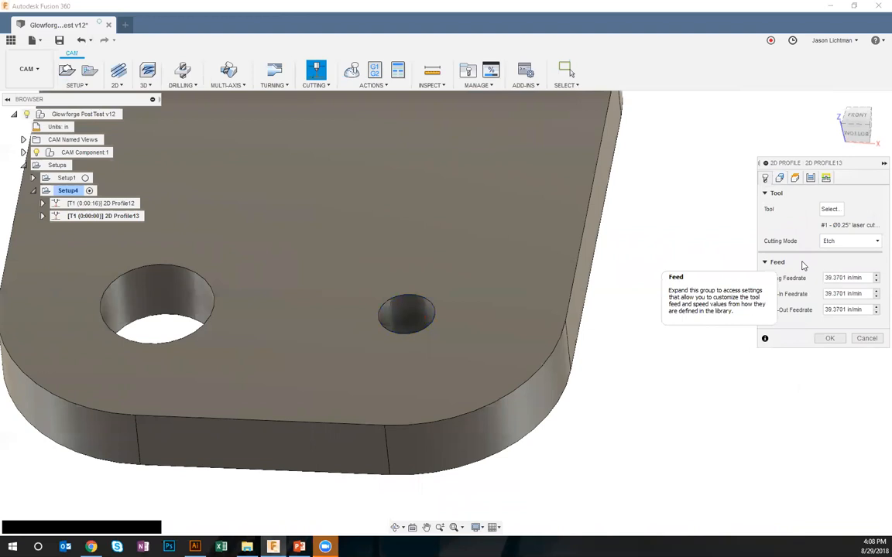
{"action": "left_click", "coordinate": [810, 179]}
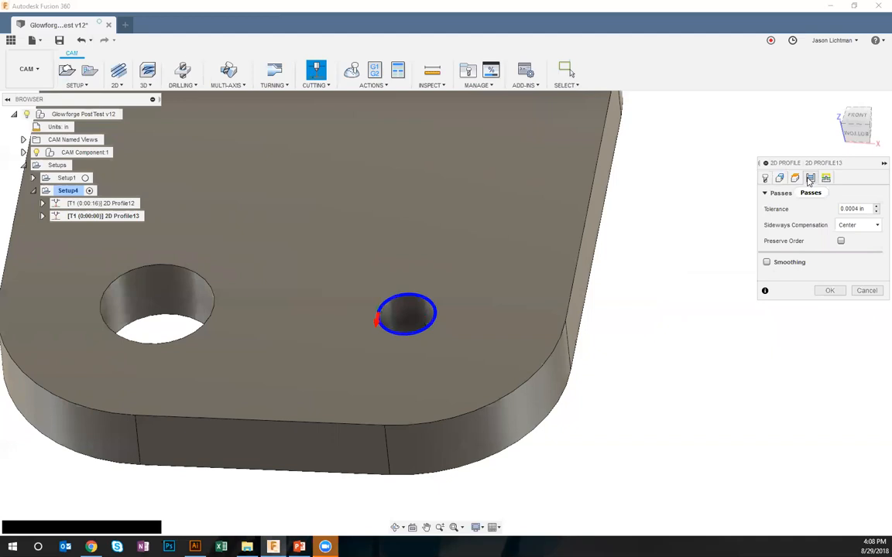
{"action": "left_click", "coordinate": [856, 226]}
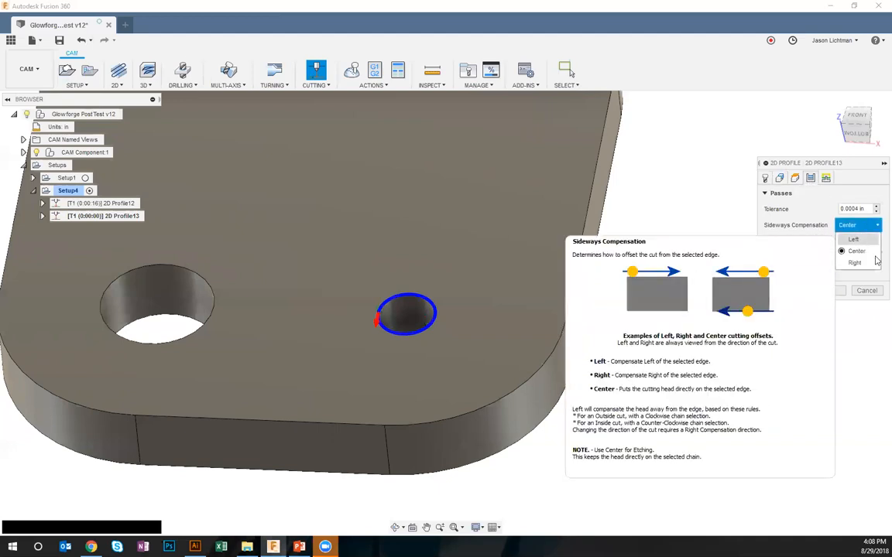
{"action": "left_click", "coordinate": [875, 263]}
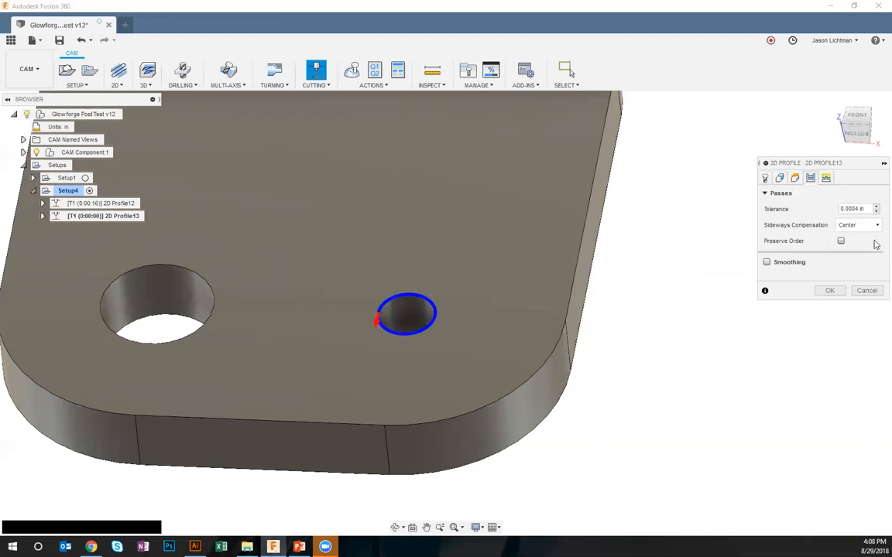
{"action": "left_click", "coordinate": [827, 179]}
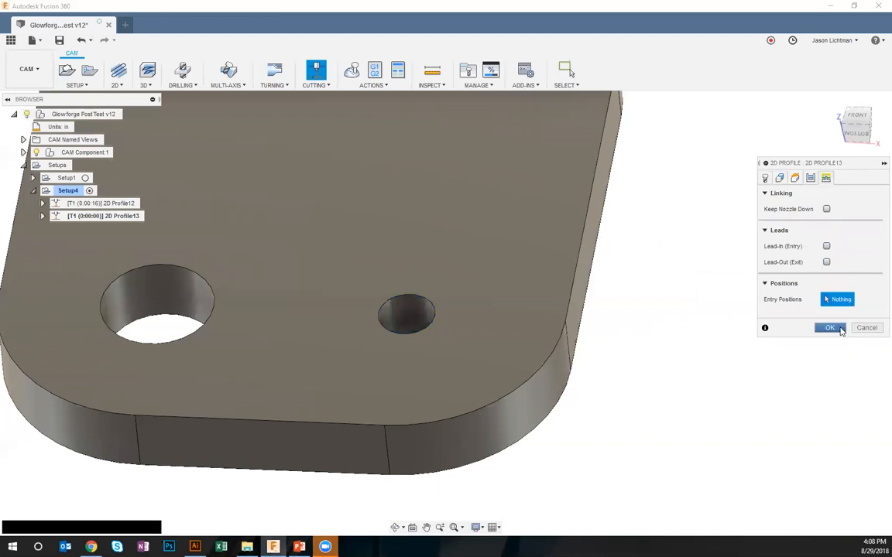
{"action": "left_click", "coordinate": [829, 328]}
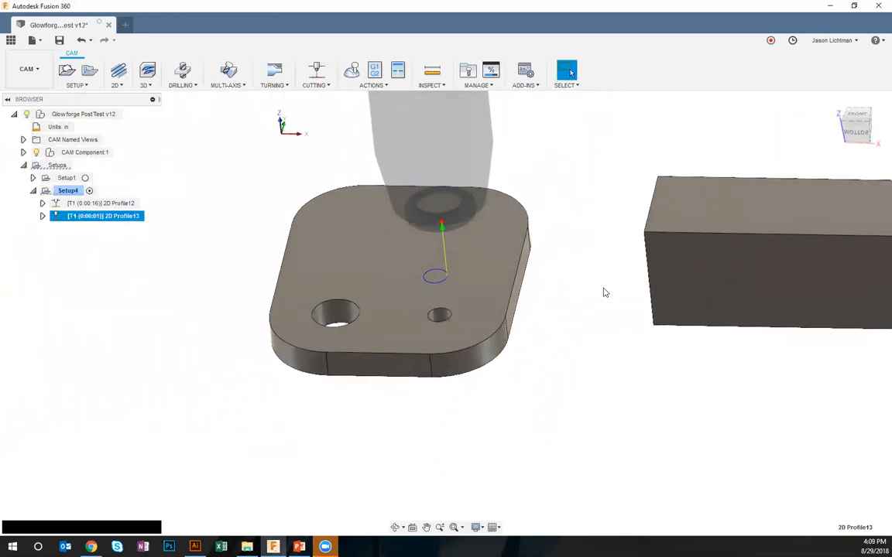
Start a third 2D profile operation on the rectangular block's top face and set its cutting mode to Vaporize
{"action": "left_click", "coordinate": [316, 86]}
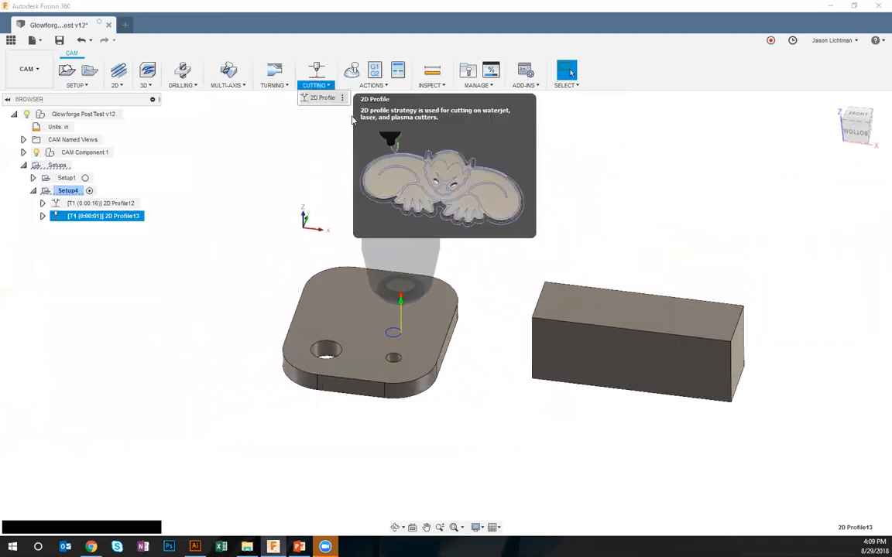
{"action": "left_click", "coordinate": [324, 98]}
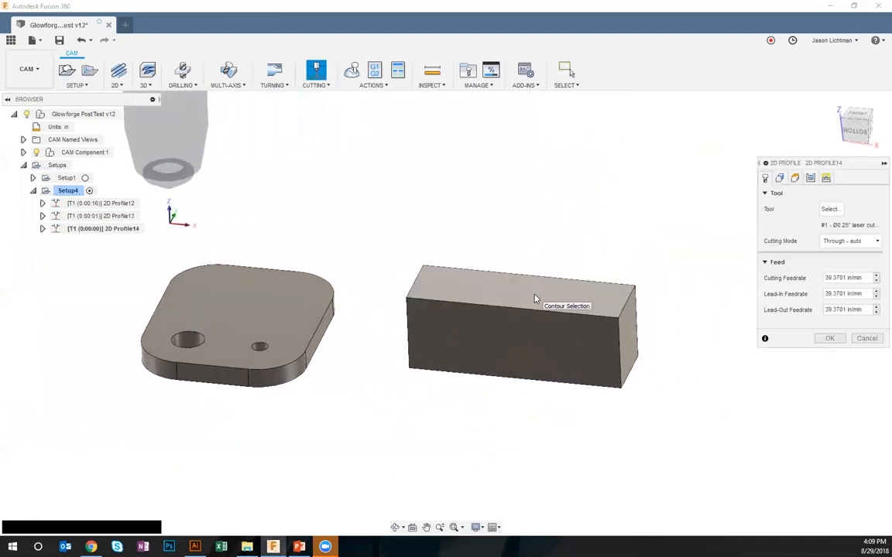
{"action": "left_click", "coordinate": [545, 298]}
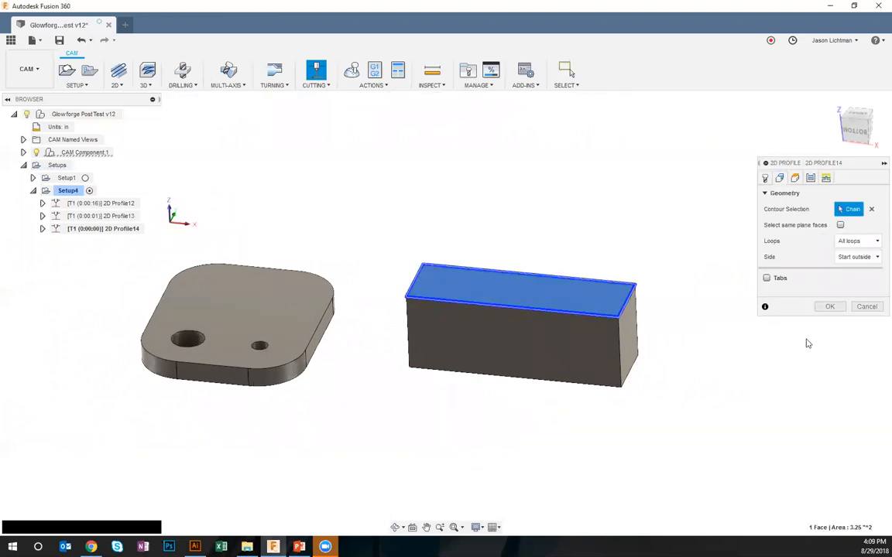
{"action": "left_click", "coordinate": [765, 178]}
{"action": "left_click", "coordinate": [840, 242]}
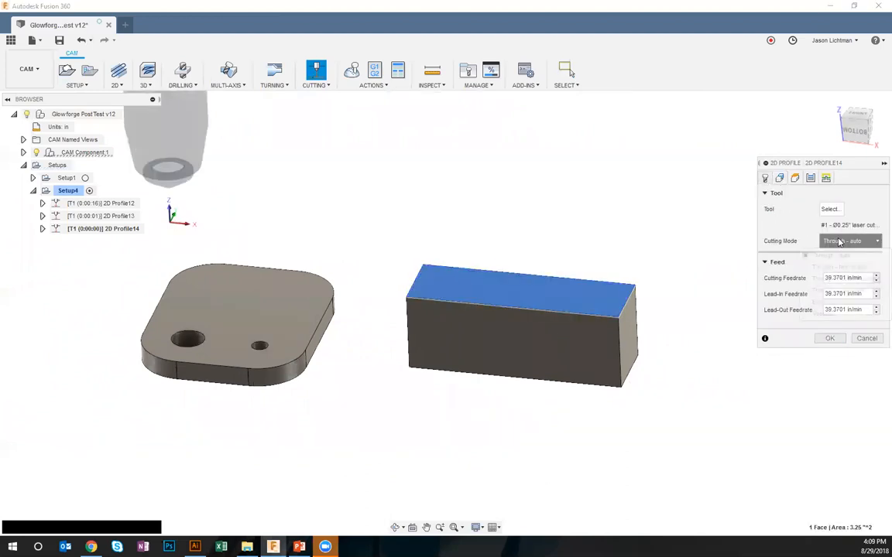
{"action": "left_click", "coordinate": [825, 313]}
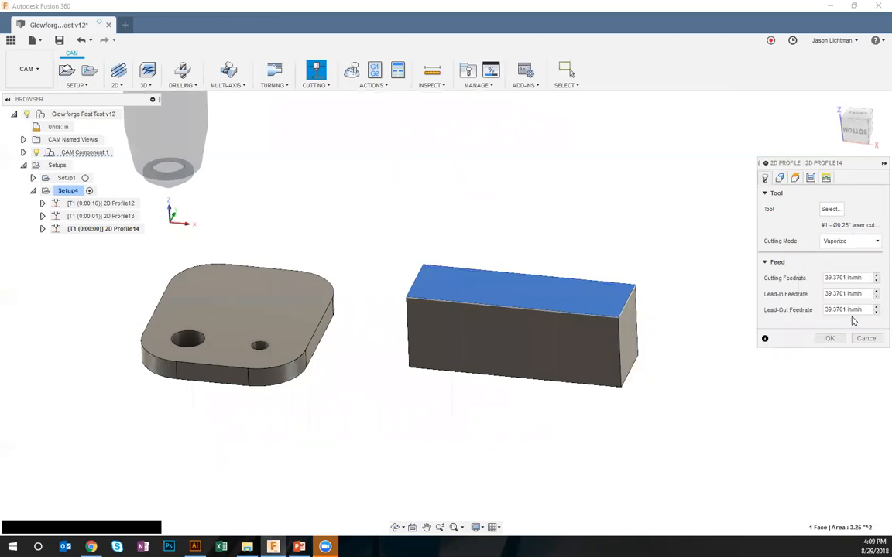
Set the block profile's sideways compensation to Center, disable its lead-in and lead-out, and generate the toolpath
{"action": "left_click", "coordinate": [811, 178]}
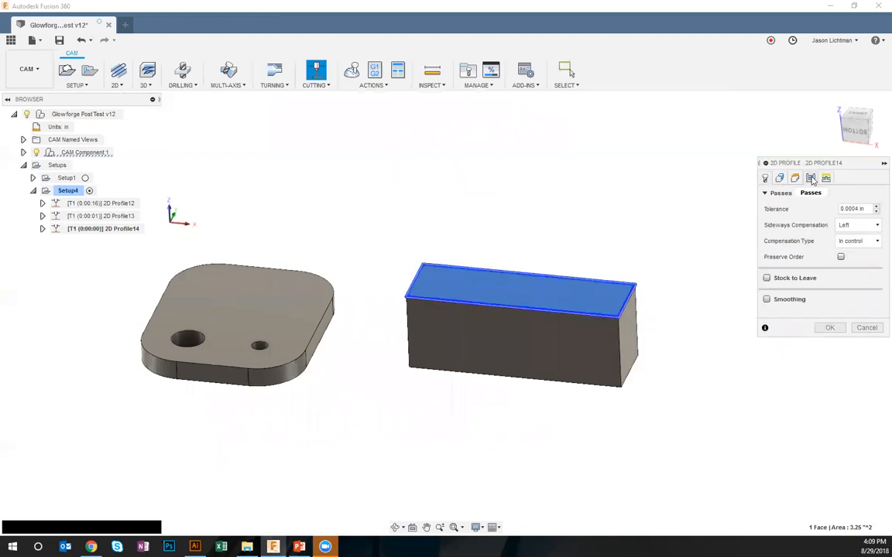
{"action": "left_click", "coordinate": [853, 226]}
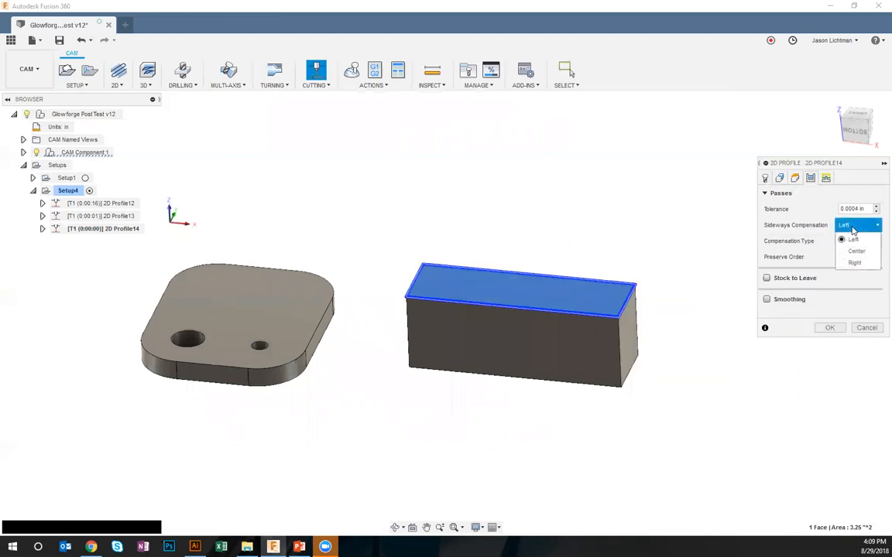
{"action": "left_click", "coordinate": [857, 252]}
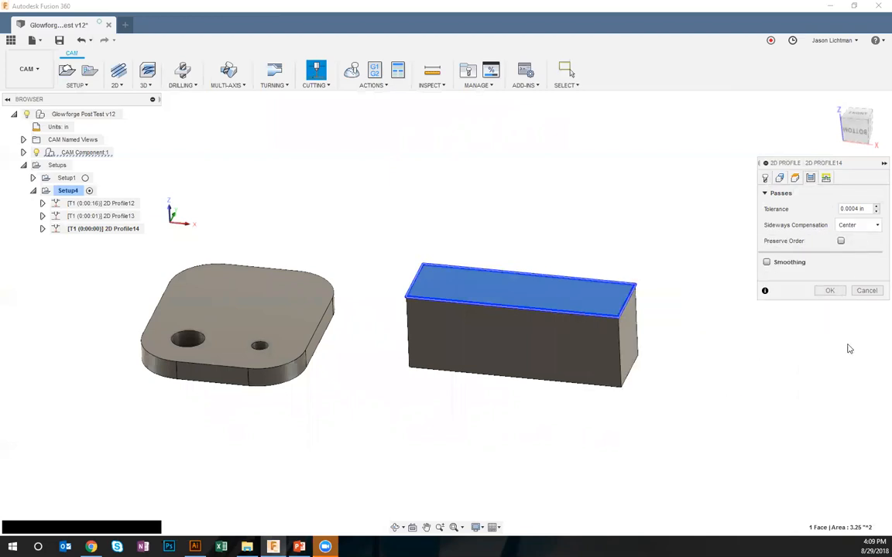
{"action": "left_click", "coordinate": [826, 178]}
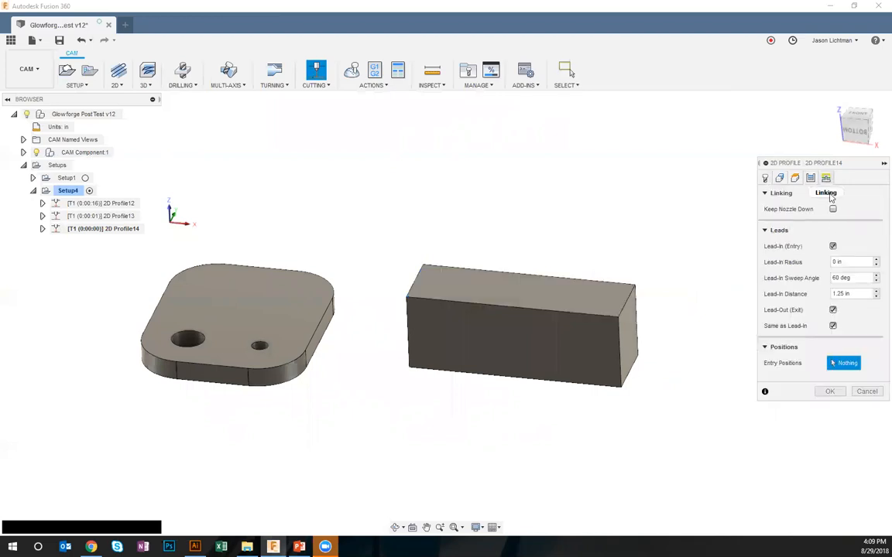
{"action": "left_click", "coordinate": [837, 246]}
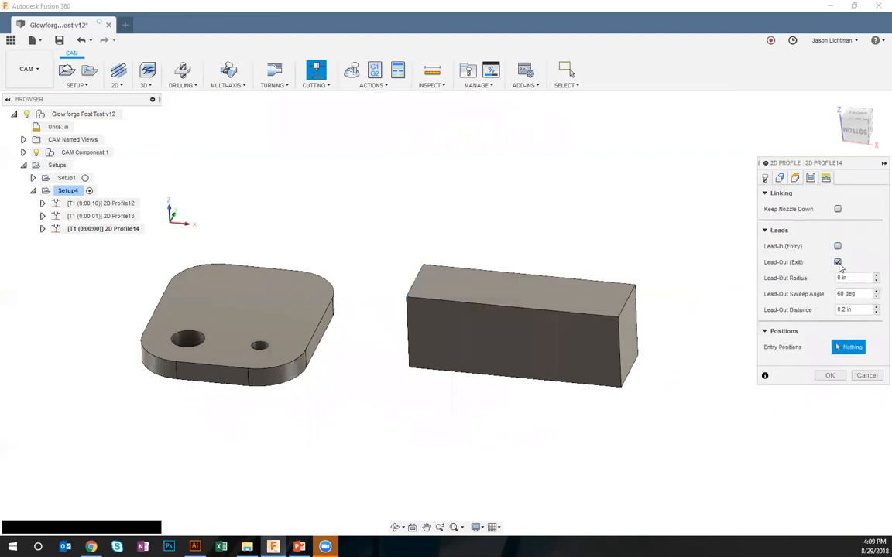
{"action": "left_click", "coordinate": [837, 262]}
{"action": "left_click", "coordinate": [829, 327]}
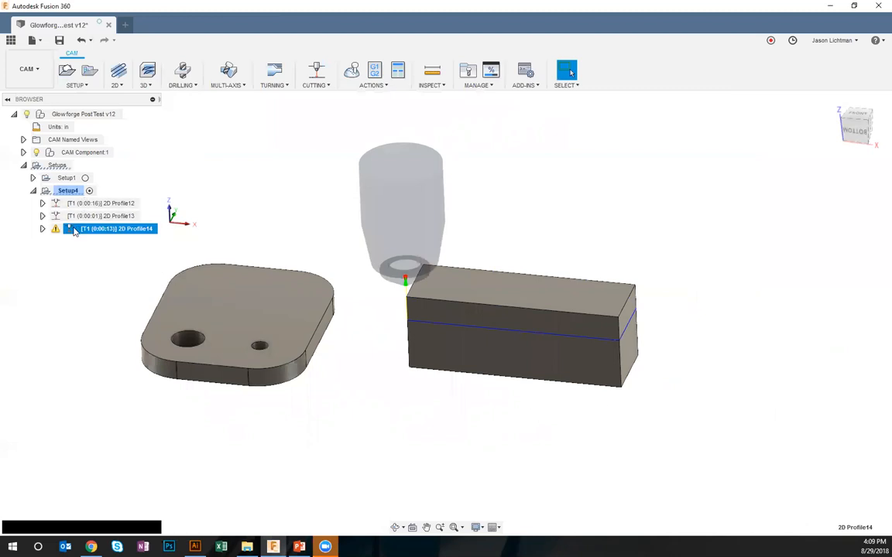
Post process Setup4 with the GlowforgeColorific post under the program name 1003 and save the SVG file
{"action": "scroll", "coordinate": [74, 231], "scroll_direction": "down", "scroll_amount": 1}
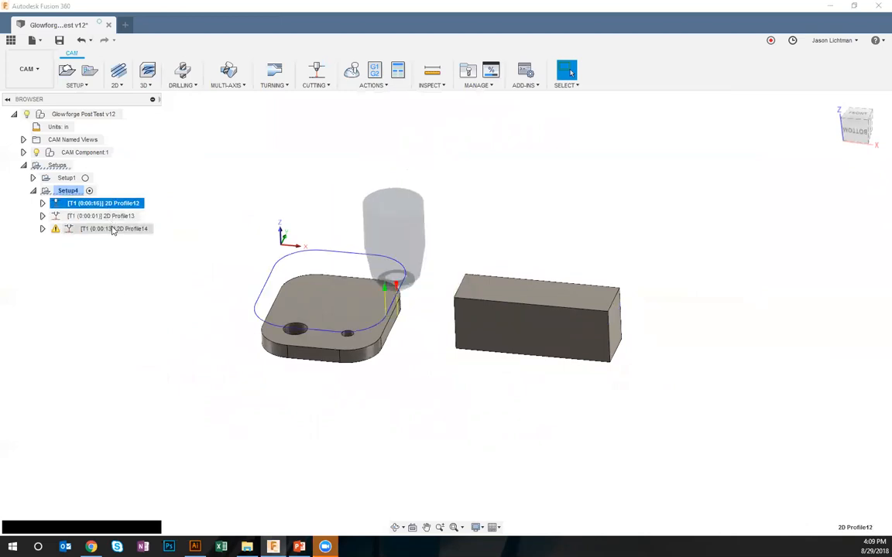
{"action": "left_click", "coordinate": [68, 190]}
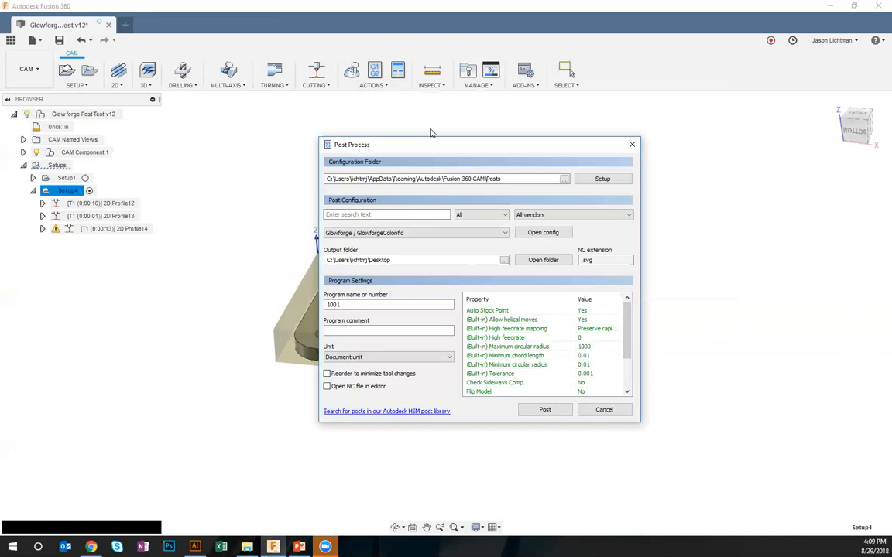
{"action": "left_click", "coordinate": [379, 306]}
{"action": "type", "text": "3"}
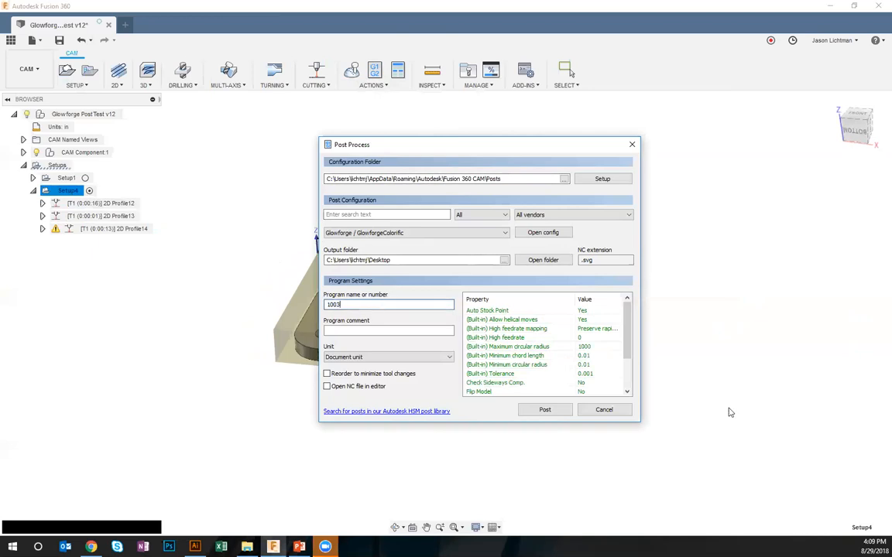
{"action": "left_click", "coordinate": [630, 377]}
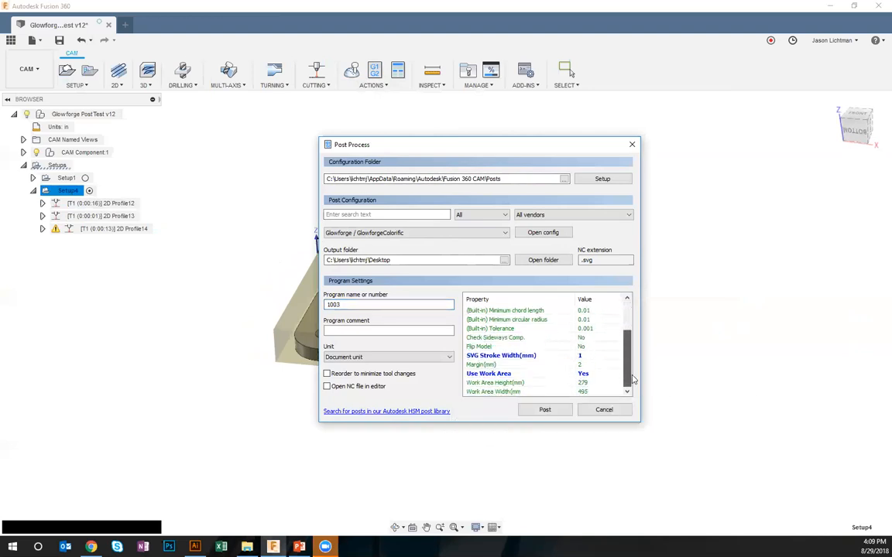
{"action": "scroll", "coordinate": [627, 356], "scroll_direction": "up", "scroll_amount": 2}
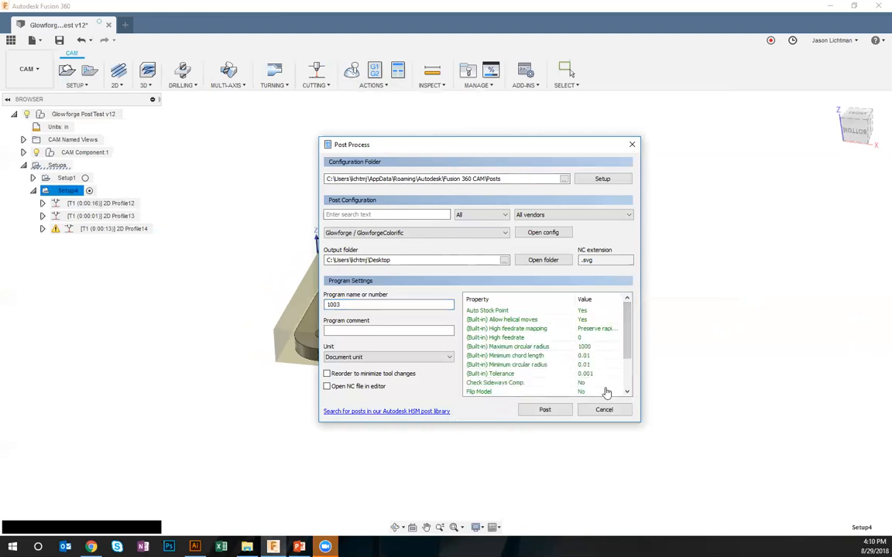
{"action": "left_click", "coordinate": [552, 410]}
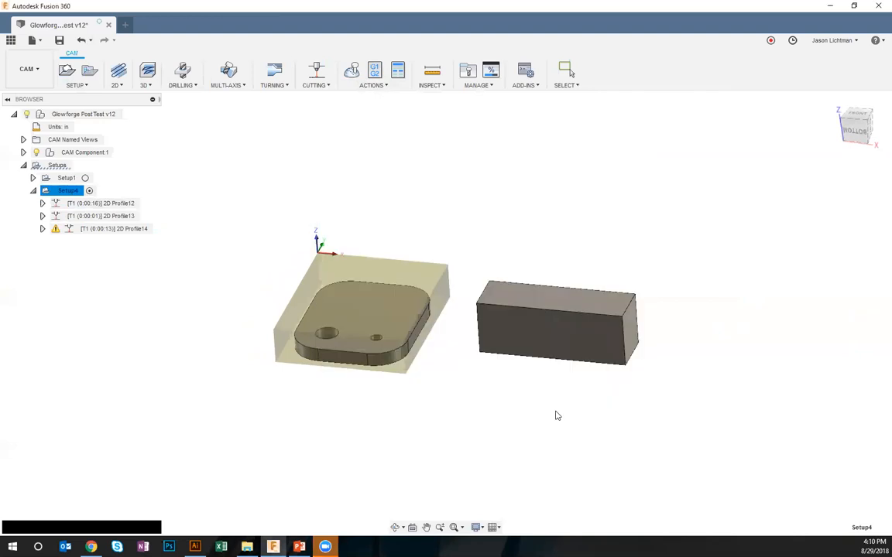
{"action": "left_click", "coordinate": [797, 518]}
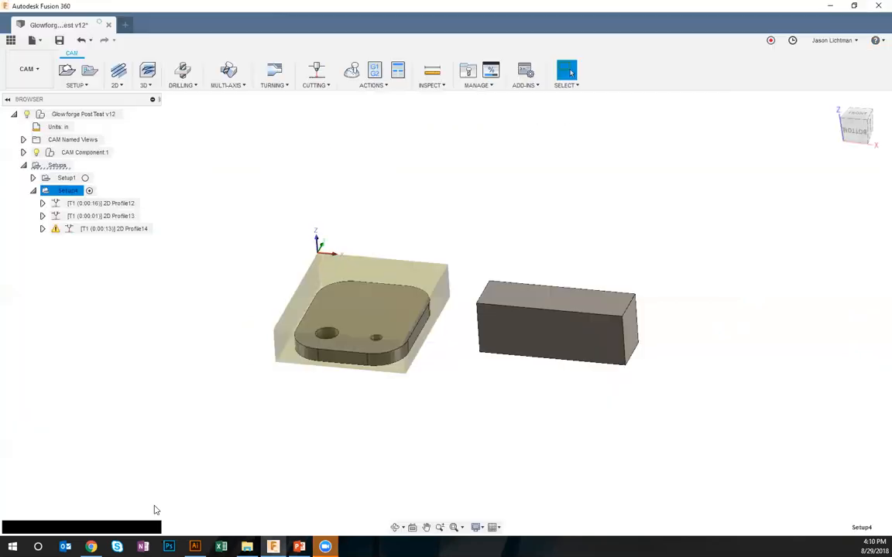
Switch to Illustrator and open the posted file 1003.svg
{"action": "left_click", "coordinate": [195, 546]}
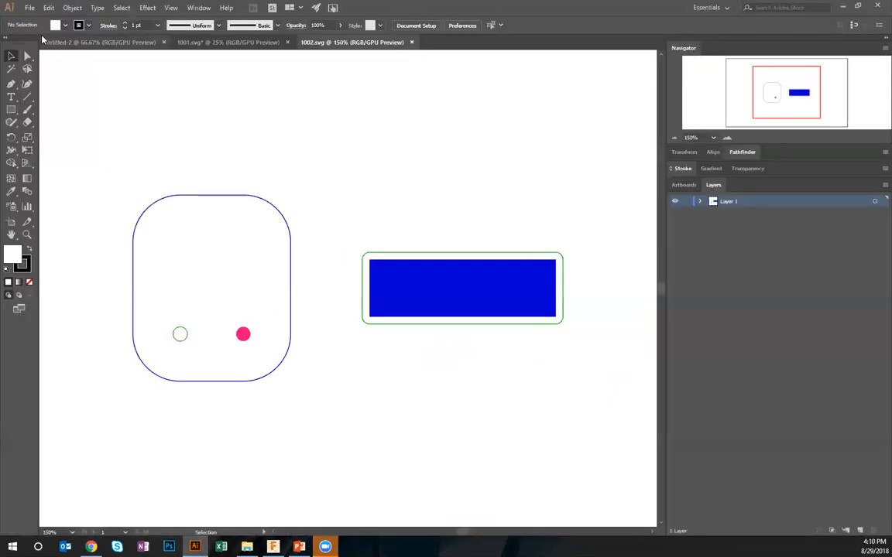
{"action": "left_click", "coordinate": [30, 8]}
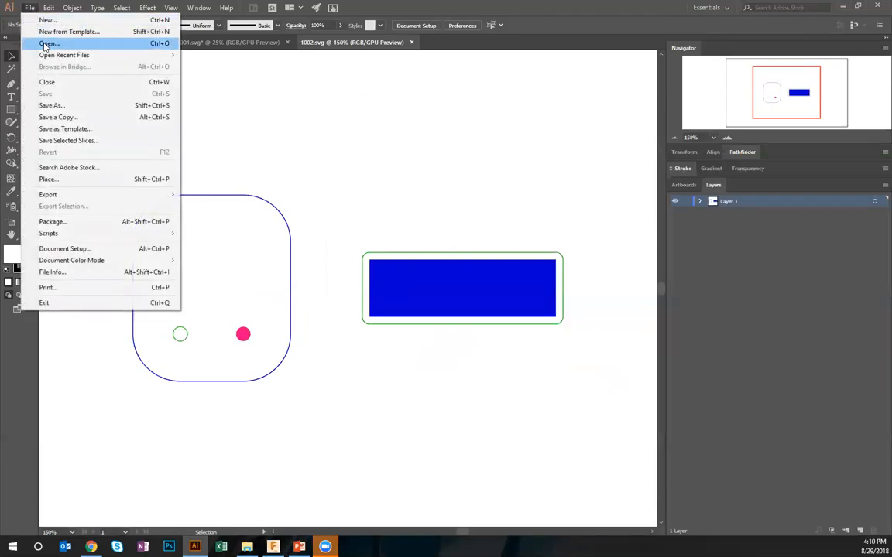
{"action": "left_click", "coordinate": [45, 43]}
{"action": "double_click", "coordinate": [474, 78]}
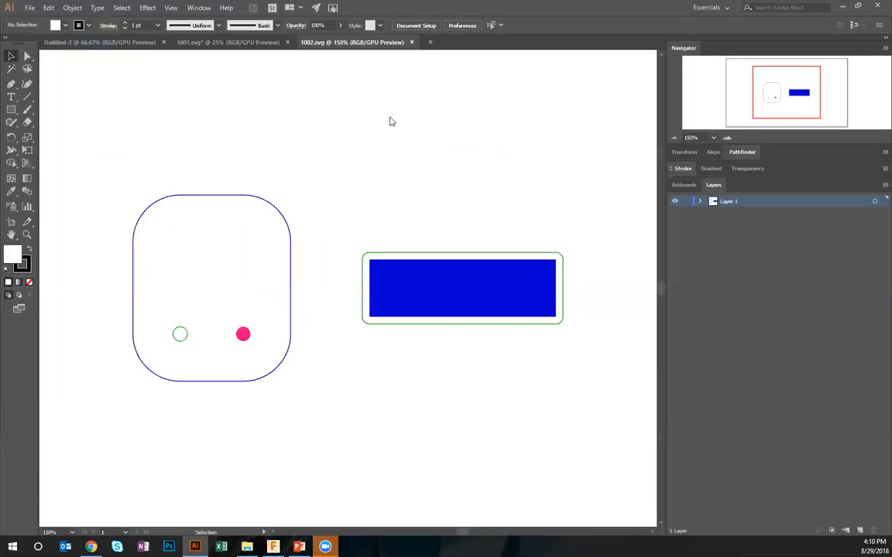
{"action": "left_click", "coordinate": [675, 139]}
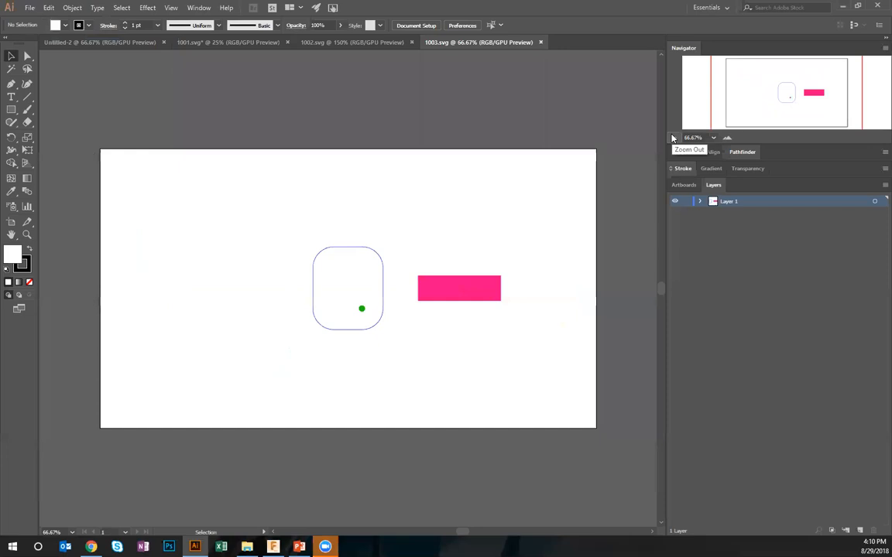
Expand the global-translation-frame group in Layer 1 and check which artwork belongs to each of the three operations
{"action": "left_click", "coordinate": [701, 201]}
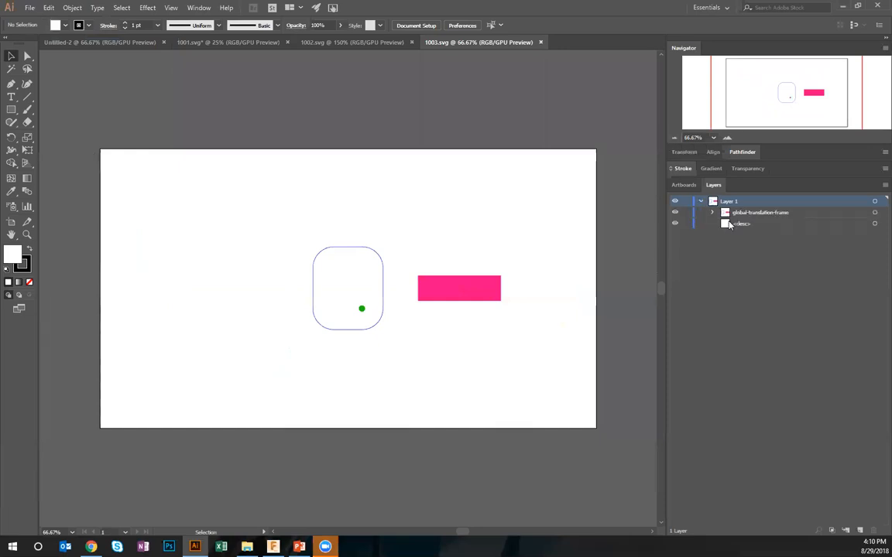
{"action": "left_click", "coordinate": [713, 213]}
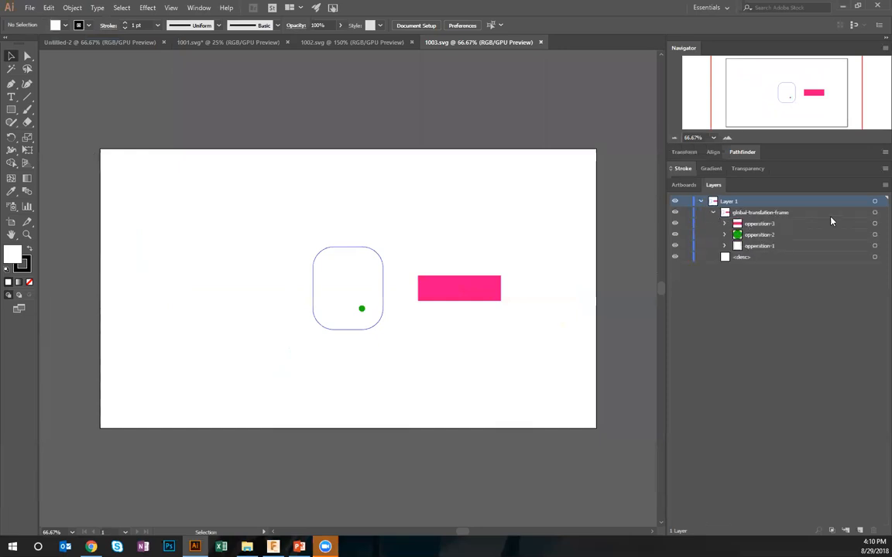
{"action": "left_click", "coordinate": [875, 224]}
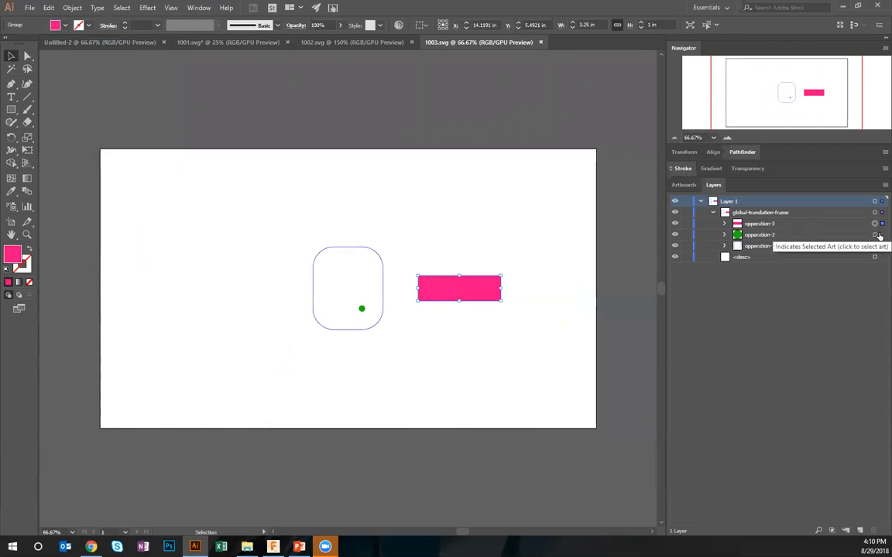
{"action": "left_click", "coordinate": [876, 234]}
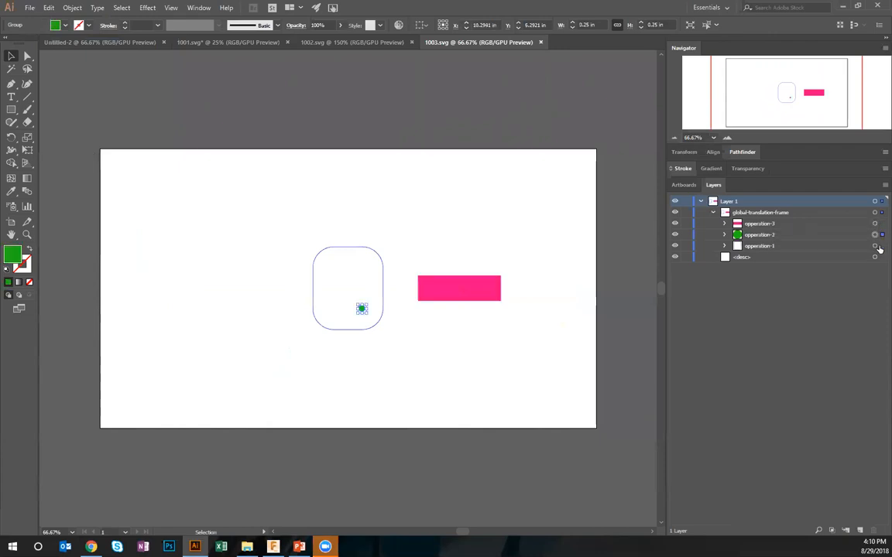
{"action": "left_click", "coordinate": [875, 246]}
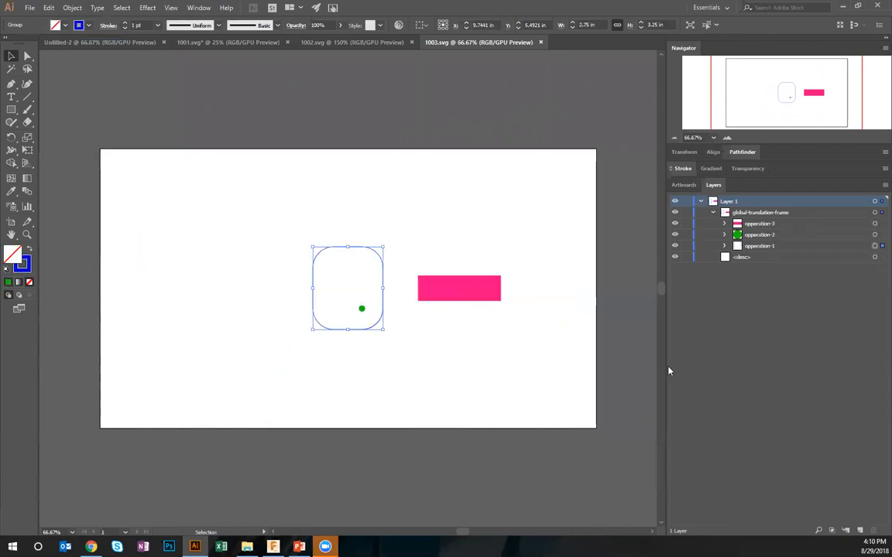
{"action": "left_click", "coordinate": [586, 385]}
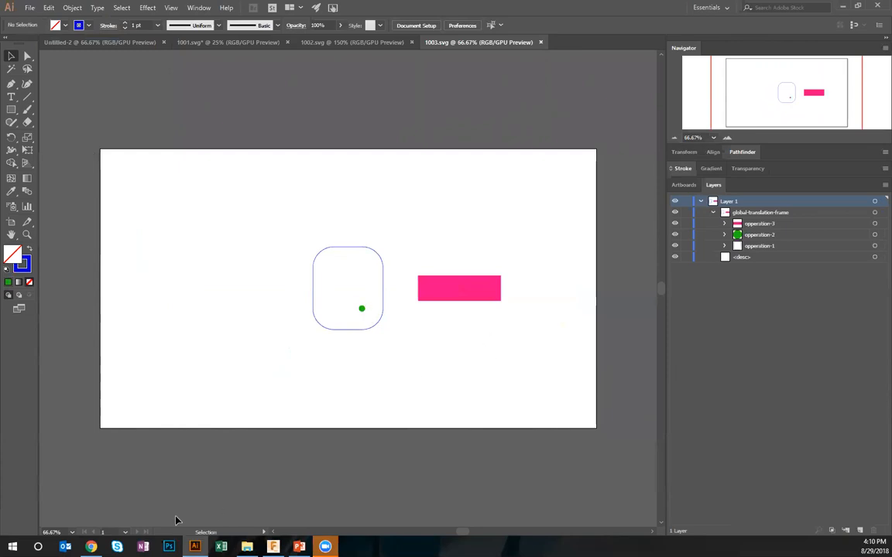
Switch to the Glowforge app in Chrome, upload 1003.svg as a new design, and show the whole bed
{"action": "left_click", "coordinate": [92, 547]}
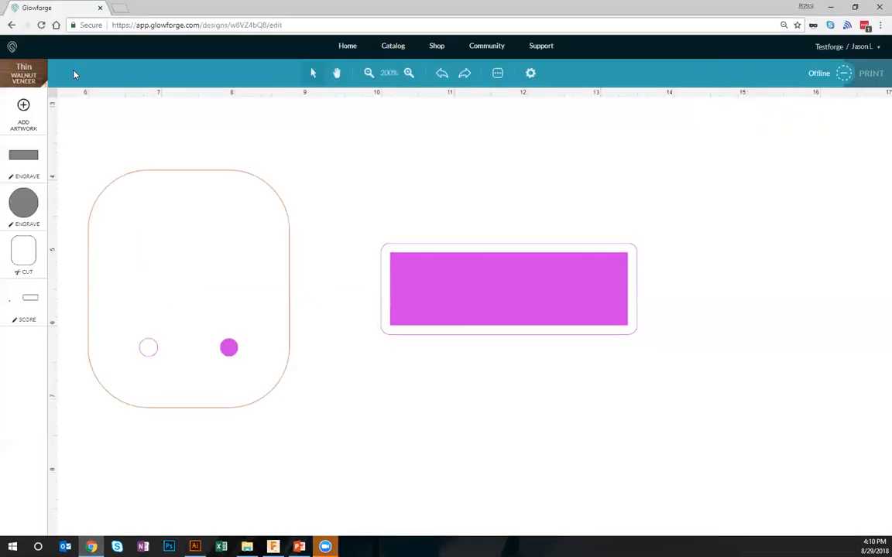
{"action": "left_click", "coordinate": [10, 46]}
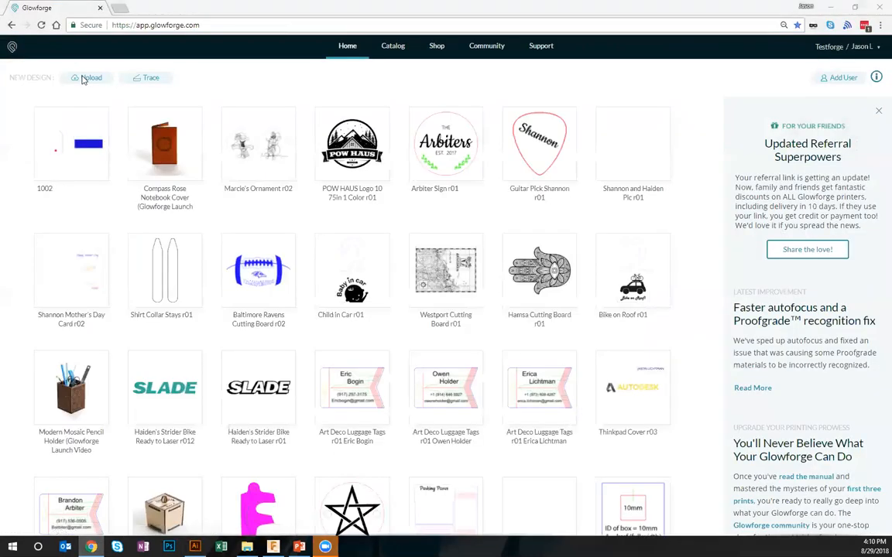
{"action": "left_click", "coordinate": [85, 78]}
{"action": "double_click", "coordinate": [347, 85]}
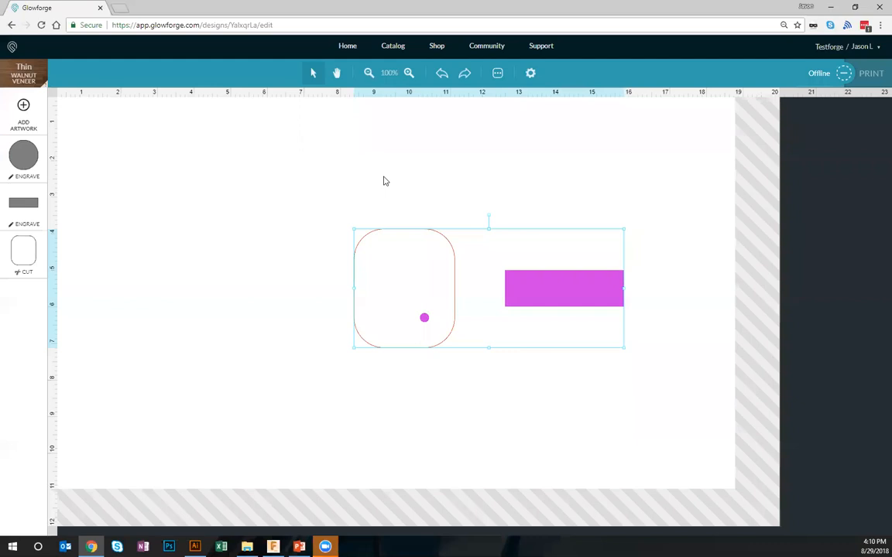
{"action": "left_click", "coordinate": [370, 73]}
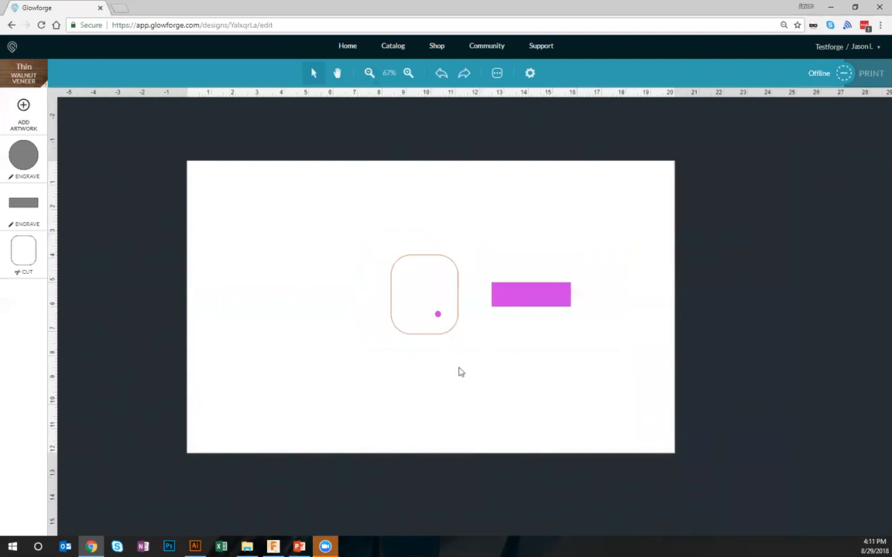
Check the rounded outline and its engraved hole by selecting them together, clear the selection, and switch back to Fusion 360
{"action": "mouse_move", "coordinate": [478, 260]}
{"action": "left_mouse_down"}
{"action": "mouse_move", "coordinate": [602, 342]}
{"action": "mouse_move", "coordinate": [334, 228]}
{"action": "left_mouse_up"}
{"action": "left_click_drag", "start_coordinate": [474, 355], "coordinate": [361, 240]}
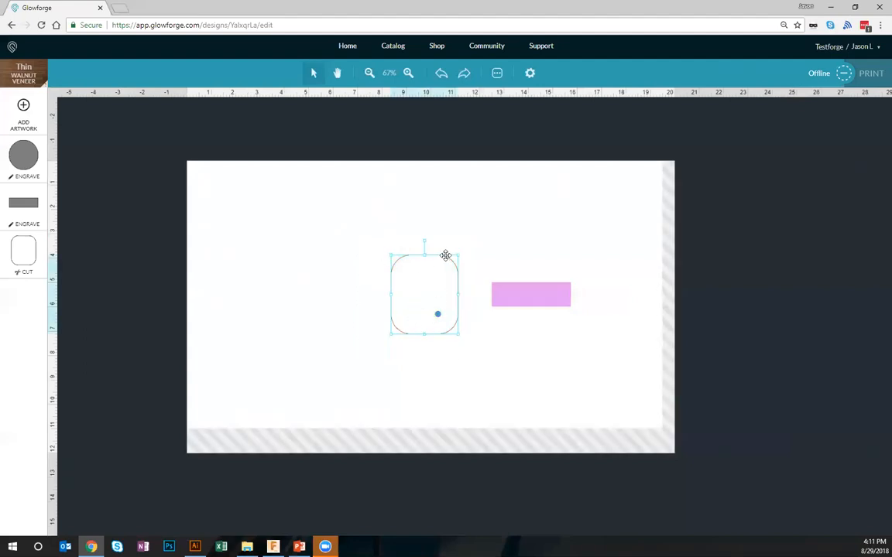
{"action": "left_click", "coordinate": [467, 397]}
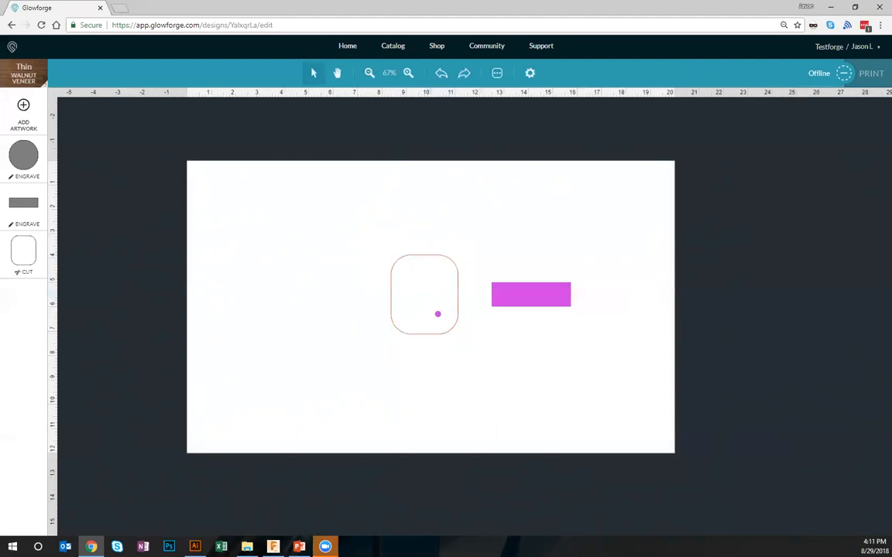
{"action": "left_click", "coordinate": [273, 546]}
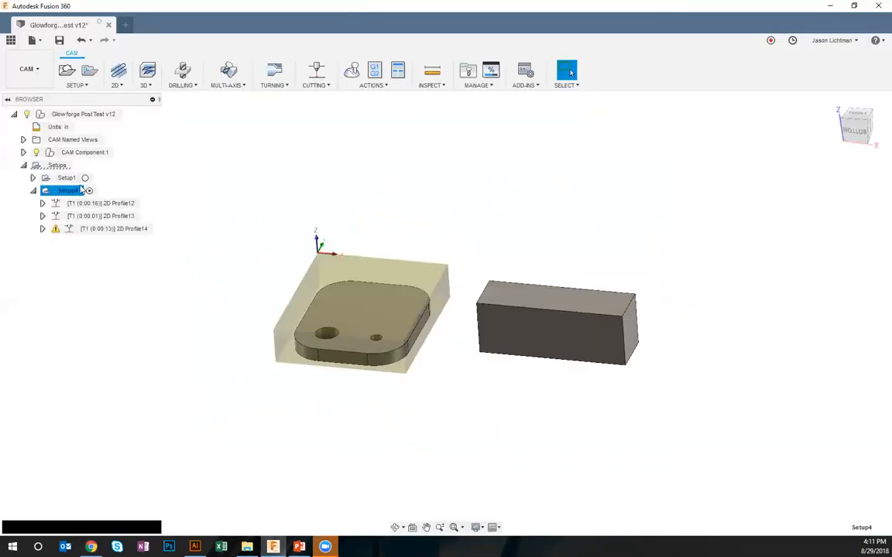
Edit Setup4 to add the rectangular block as a second model body and regenerate the setup's toolpaths
{"action": "scroll", "coordinate": [295, 323], "scroll_direction": "up", "scroll_amount": 3}
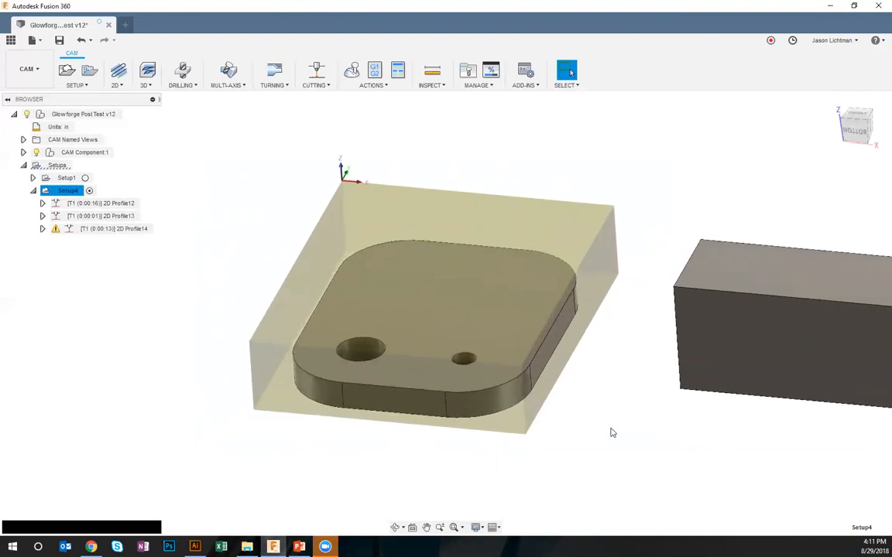
{"action": "middle_click_drag", "start_coordinate": [610, 431], "coordinate": [547, 430], "text": "shift"}
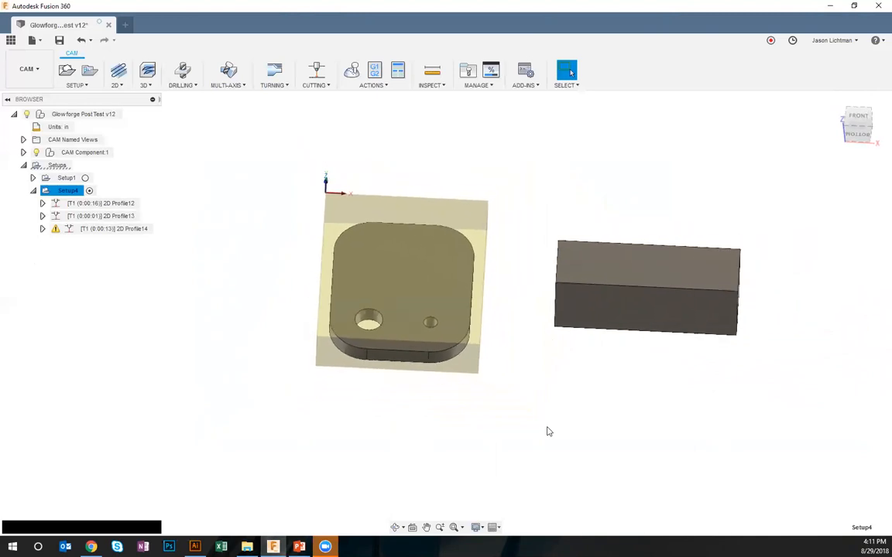
{"action": "right_click", "coordinate": [55, 193]}
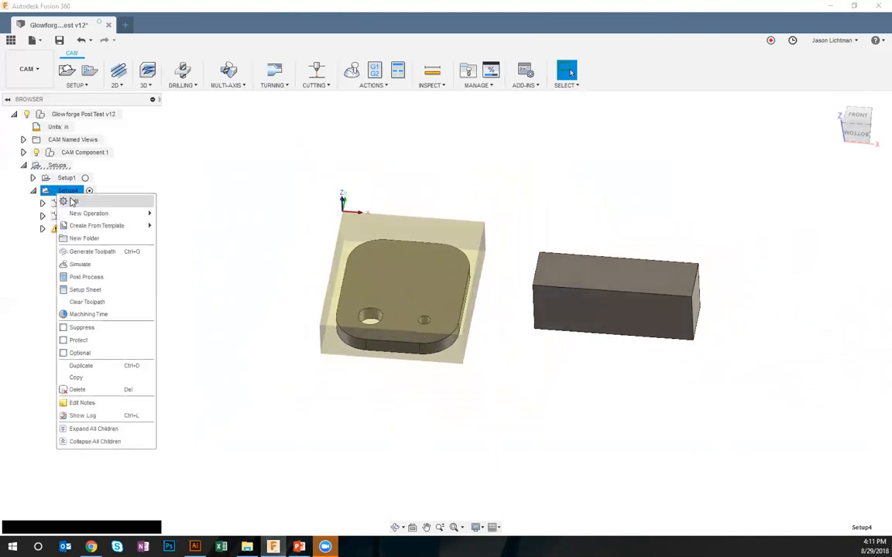
{"action": "left_click", "coordinate": [63, 202]}
{"action": "left_click", "coordinate": [826, 315]}
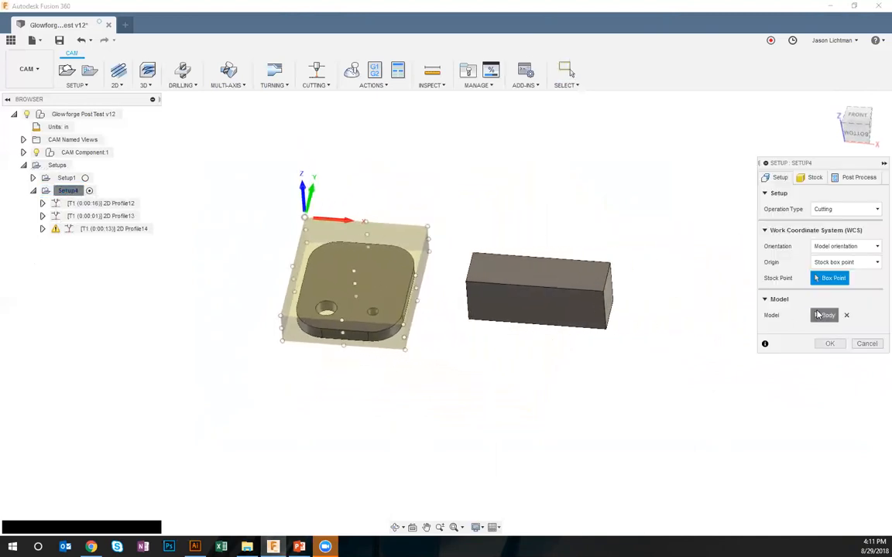
{"action": "left_click", "coordinate": [585, 306]}
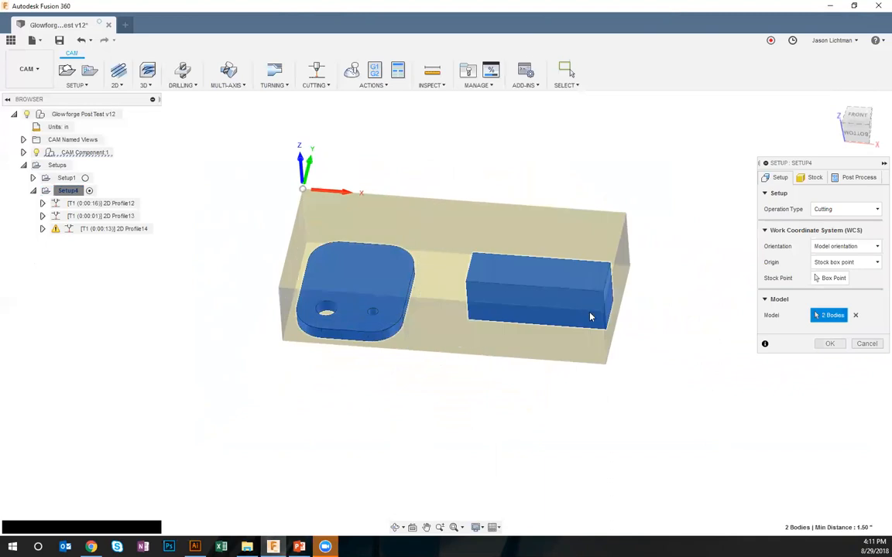
{"action": "left_click", "coordinate": [835, 345]}
{"action": "right_click", "coordinate": [69, 191]}
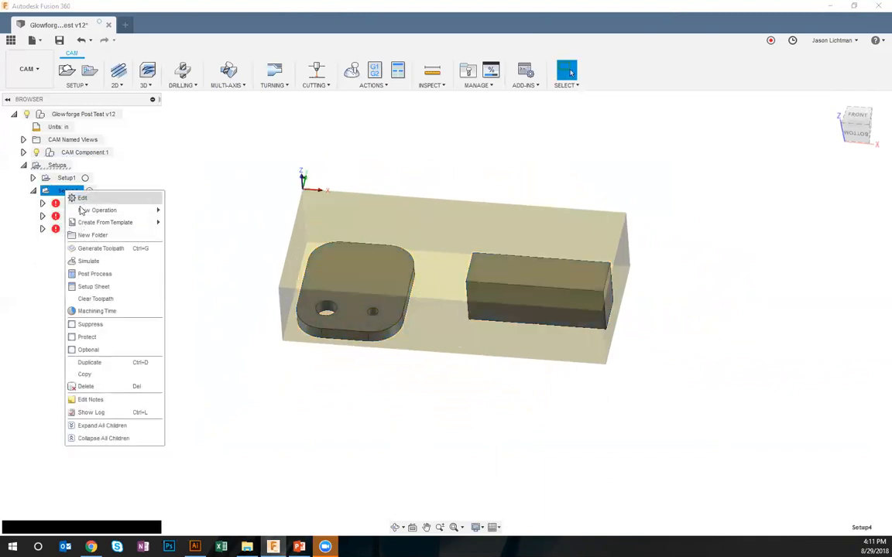
{"action": "left_click", "coordinate": [96, 249]}
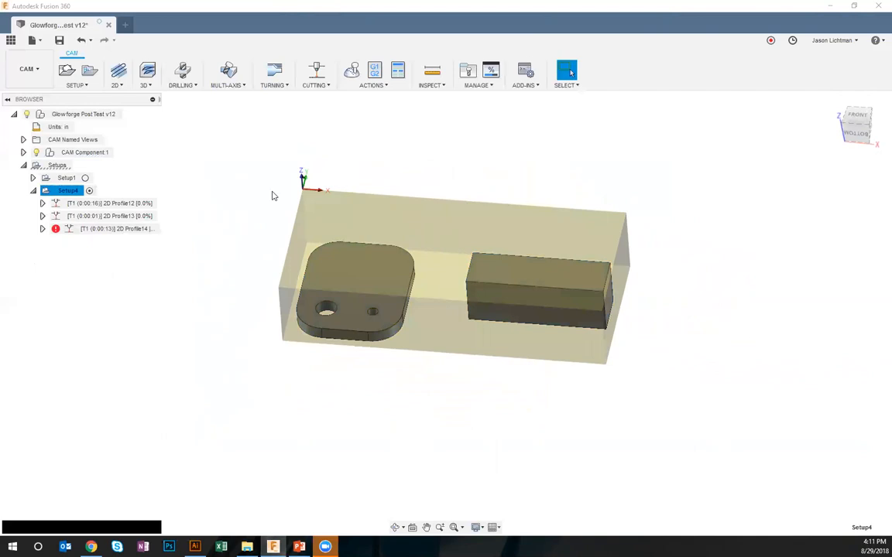
Post Setup4 with the GlowforgeColorific configuration as program 1004, saving the SVG to the Desktop
{"action": "left_click", "coordinate": [375, 70]}
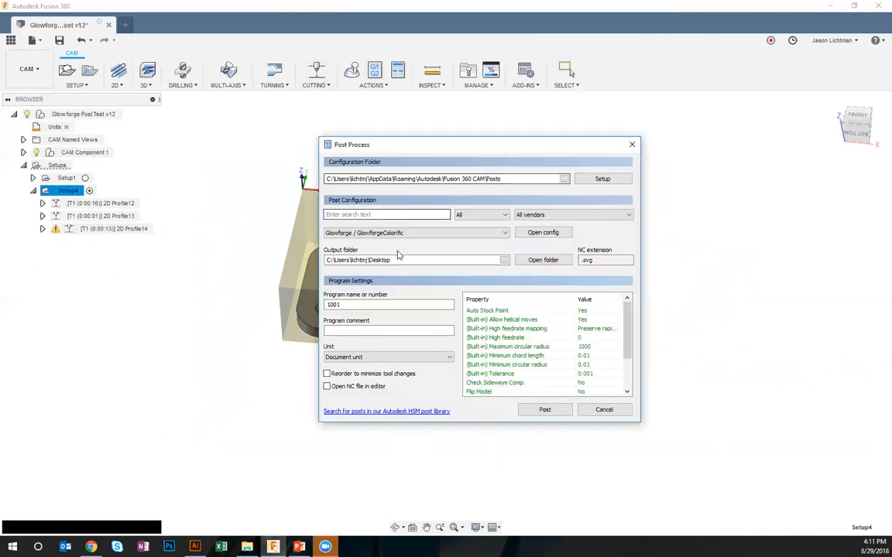
{"action": "left_click", "coordinate": [384, 304]}
{"action": "type", "text": "4"}
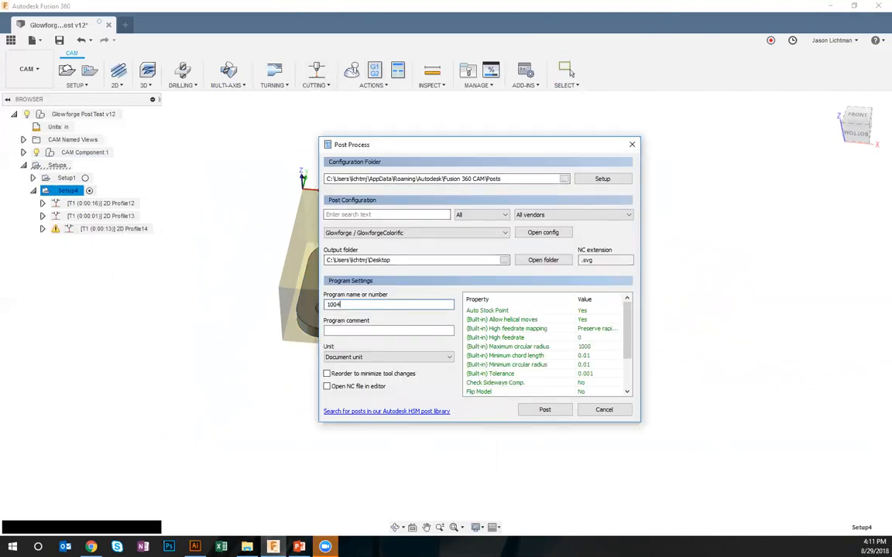
{"action": "key", "text": "Return"}
{"action": "left_click", "coordinate": [795, 520]}
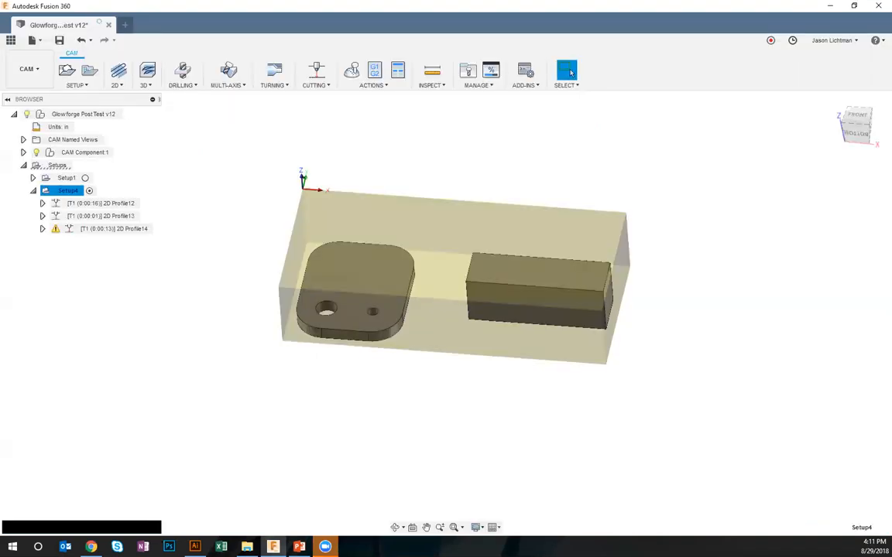
Switch to the Glowforge app in Chrome and upload 1004.svg from the Desktop as a new design
{"action": "left_click", "coordinate": [93, 542]}
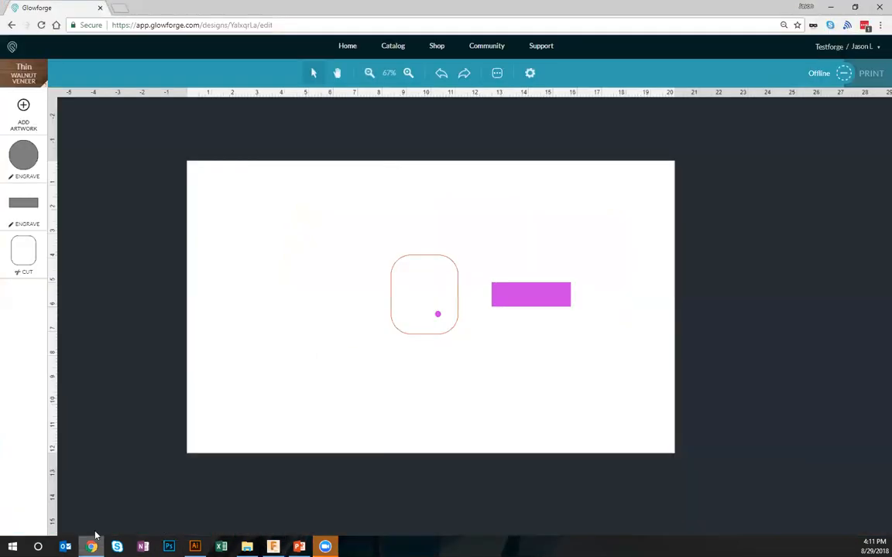
{"action": "left_click", "coordinate": [12, 48]}
{"action": "left_click", "coordinate": [87, 80]}
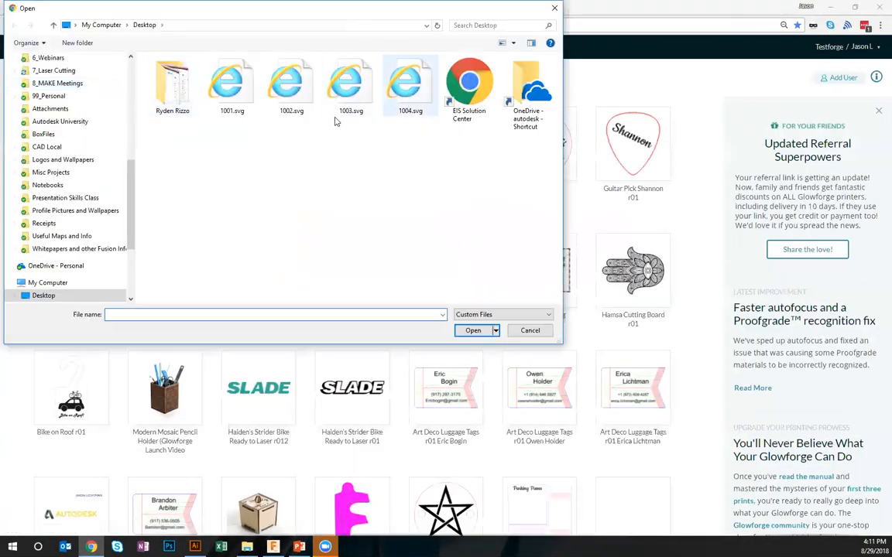
{"action": "double_click", "coordinate": [347, 109]}
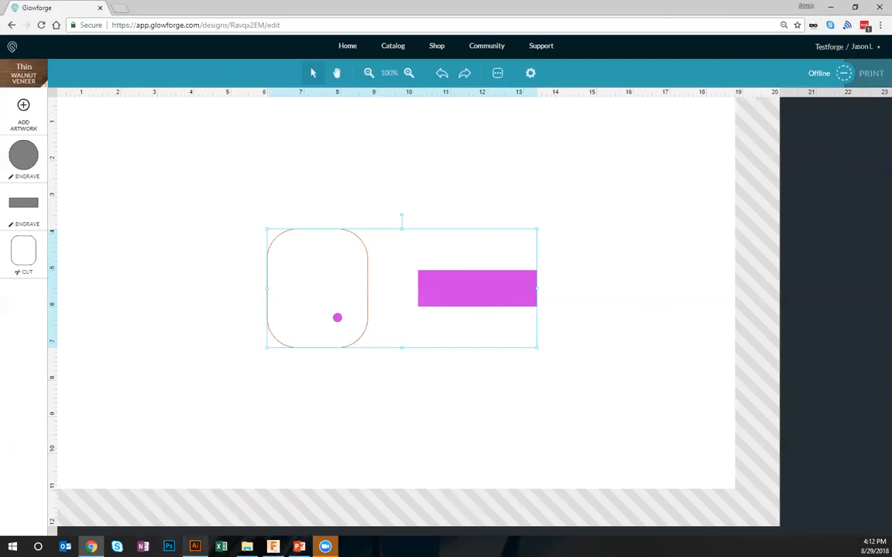
Switch back to Fusion 360, move Setup4's origin to the stock box corner at the block's outer end, and regenerate the toolpaths
{"action": "left_click", "coordinate": [272, 547]}
{"action": "right_click", "coordinate": [76, 191]}
{"action": "left_click", "coordinate": [83, 195]}
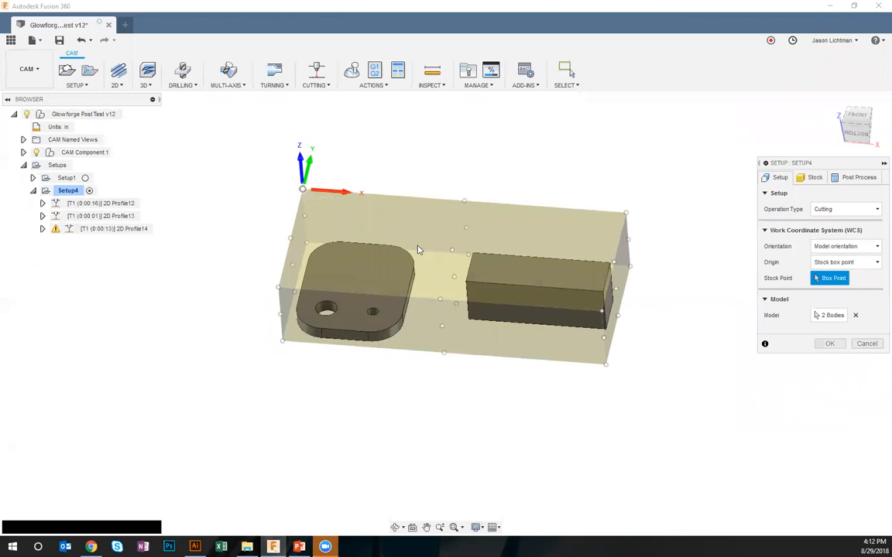
{"action": "left_click", "coordinate": [603, 312]}
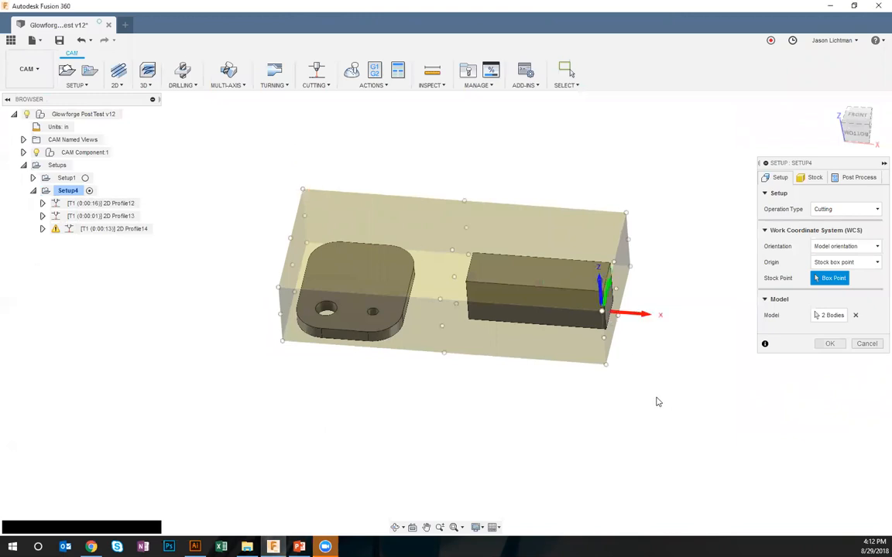
{"action": "left_click", "coordinate": [830, 344]}
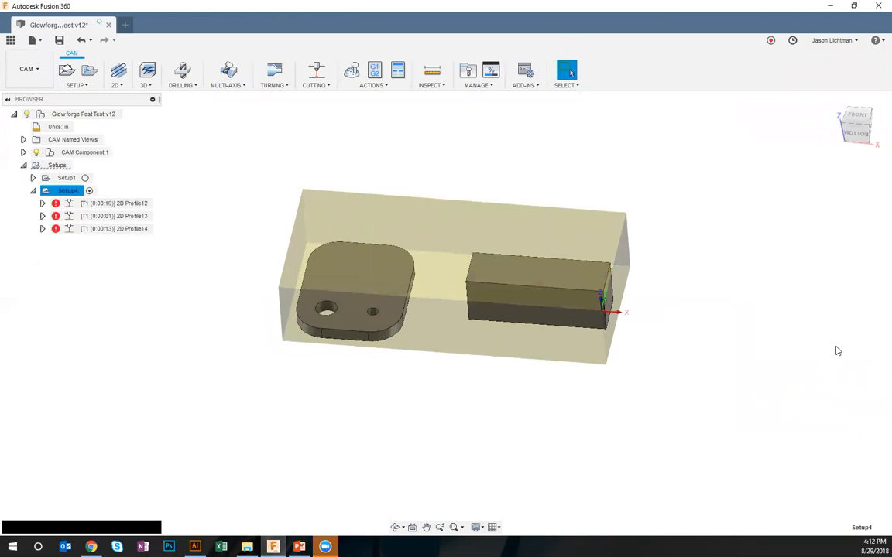
{"action": "right_click", "coordinate": [76, 191]}
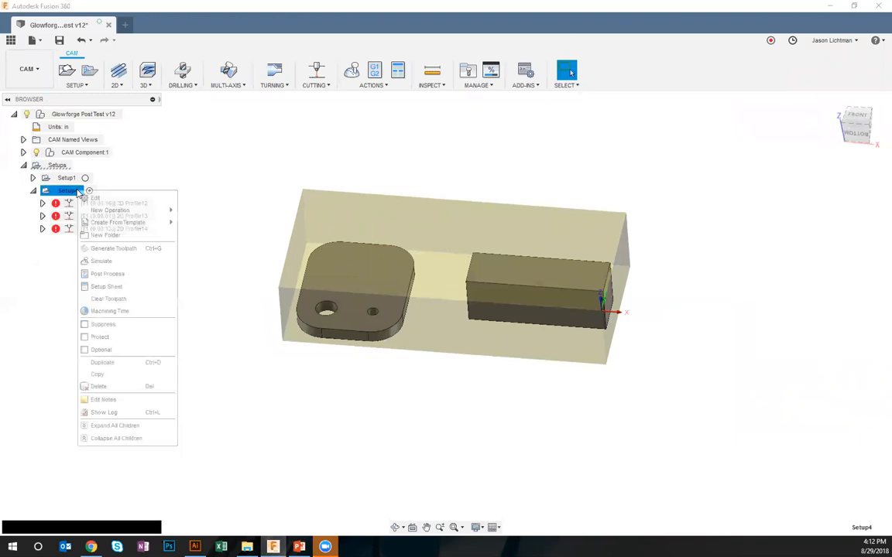
{"action": "left_click", "coordinate": [113, 249]}
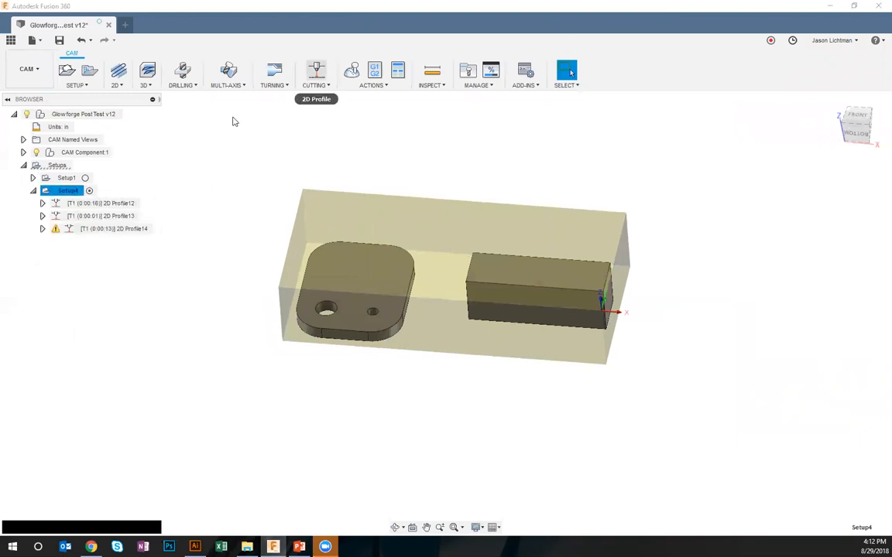
With no setup selected, post all toolpaths as program 1005 and save 1005.svg to the Desktop
{"action": "left_click", "coordinate": [867, 341]}
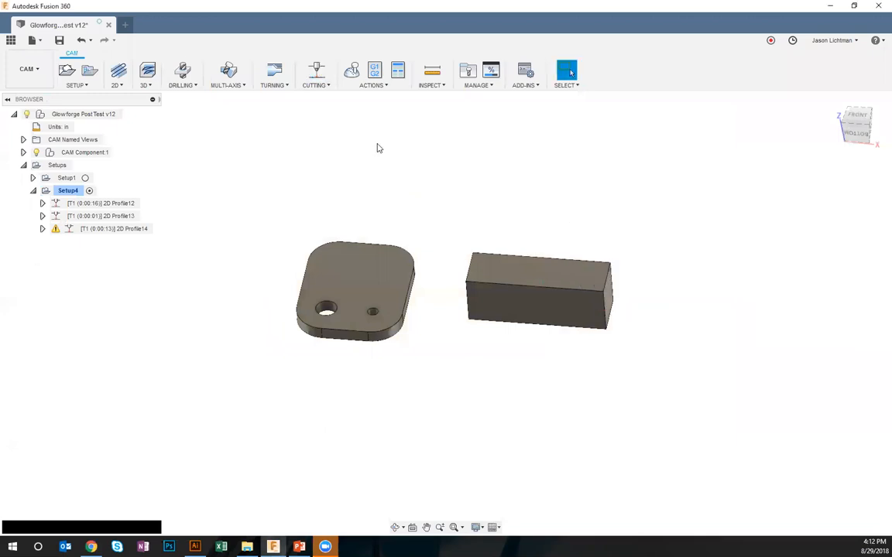
{"action": "left_click", "coordinate": [375, 71]}
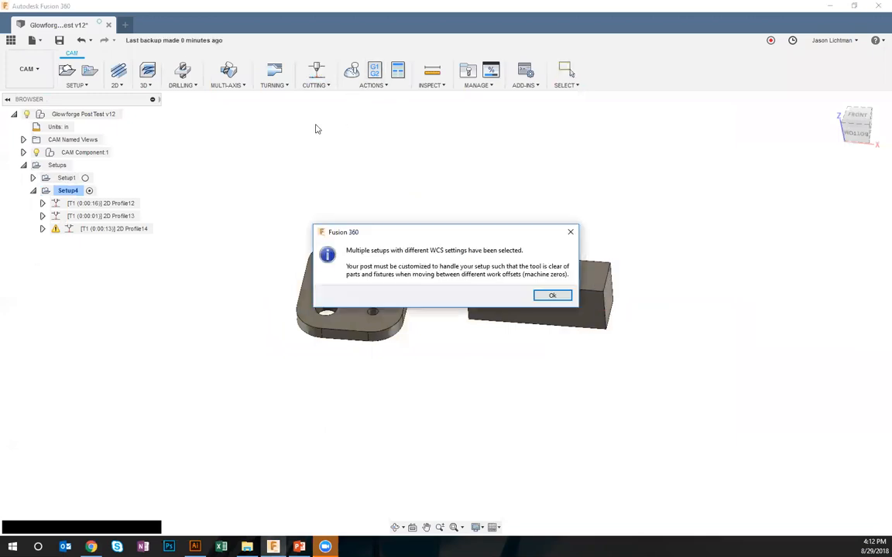
{"action": "left_click", "coordinate": [546, 295]}
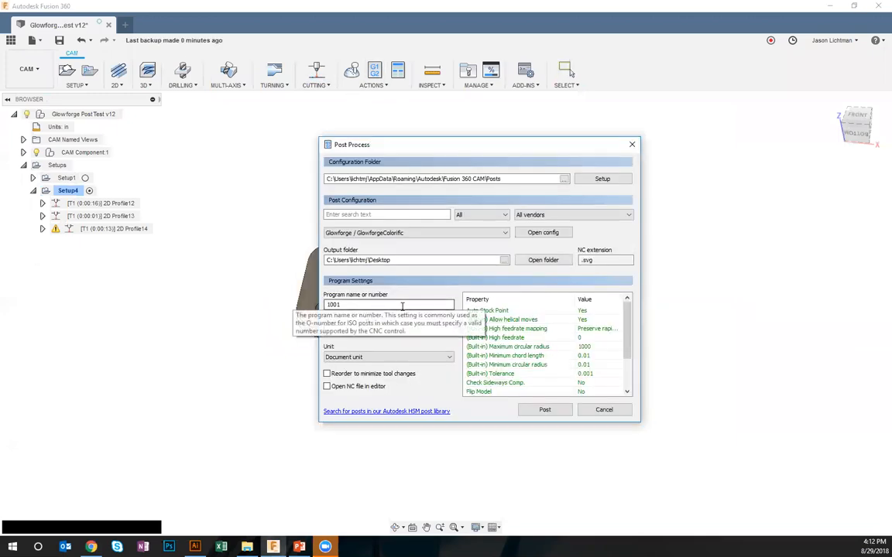
{"action": "key", "text": "BackSpace"}
{"action": "type", "text": "5"}
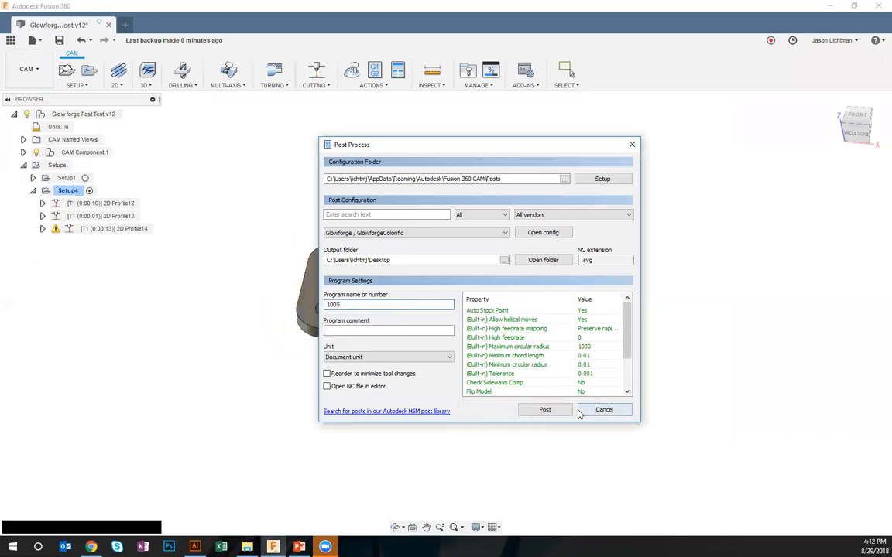
{"action": "left_click", "coordinate": [562, 412]}
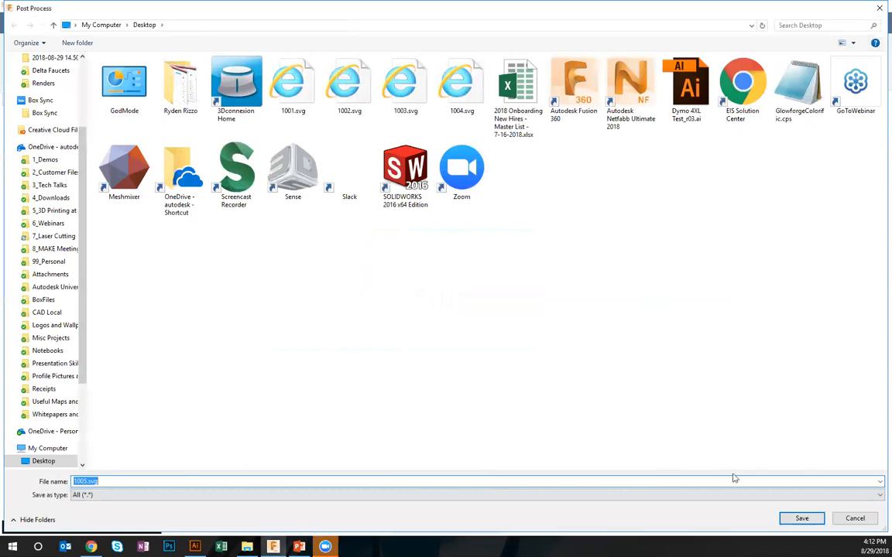
{"action": "left_click", "coordinate": [790, 518]}
Switch to the Glowforge app, upload 1005.svg as a new design, clear the artwork selection, and show the whole bed
{"action": "left_click", "coordinate": [91, 547]}
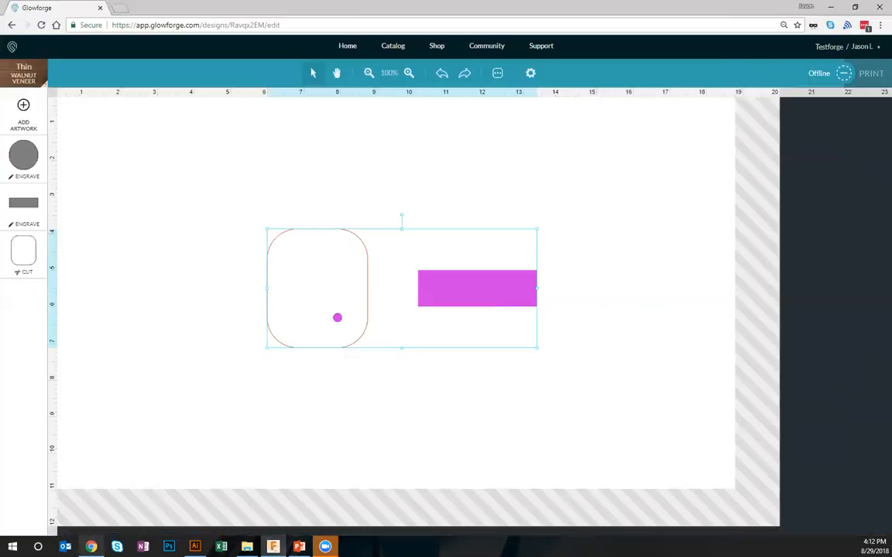
{"action": "left_click", "coordinate": [12, 47]}
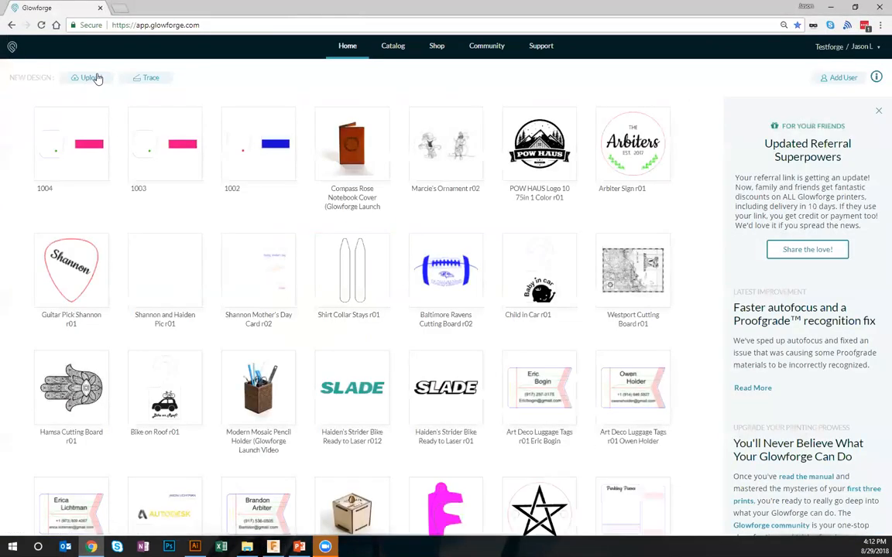
{"action": "left_click", "coordinate": [92, 78]}
{"action": "double_click", "coordinate": [423, 77]}
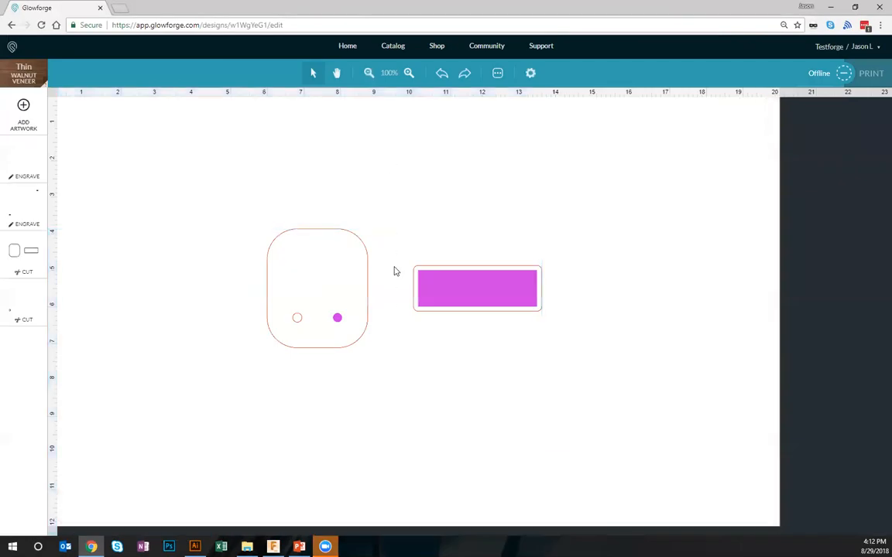
{"action": "left_click", "coordinate": [422, 286]}
{"action": "left_click", "coordinate": [487, 374]}
{"action": "left_click", "coordinate": [370, 72]}
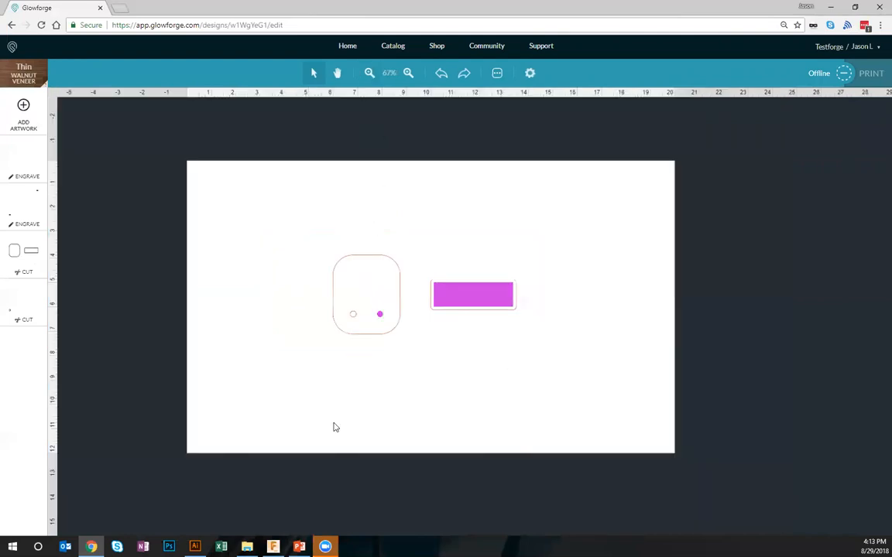
Switch back to Fusion 360 and review the GlowforgeColorific properties in Post Process without posting
{"action": "left_click", "coordinate": [273, 547]}
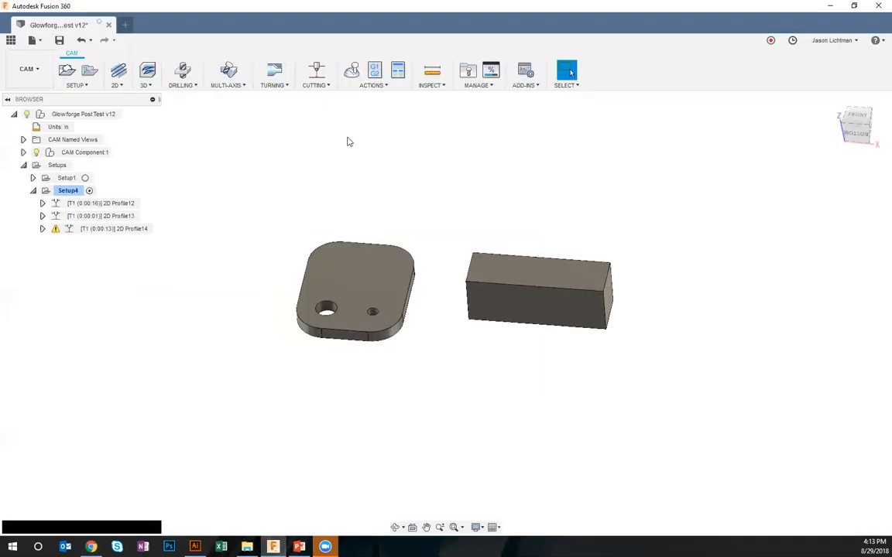
{"action": "left_click", "coordinate": [374, 70]}
{"action": "left_click", "coordinate": [552, 296]}
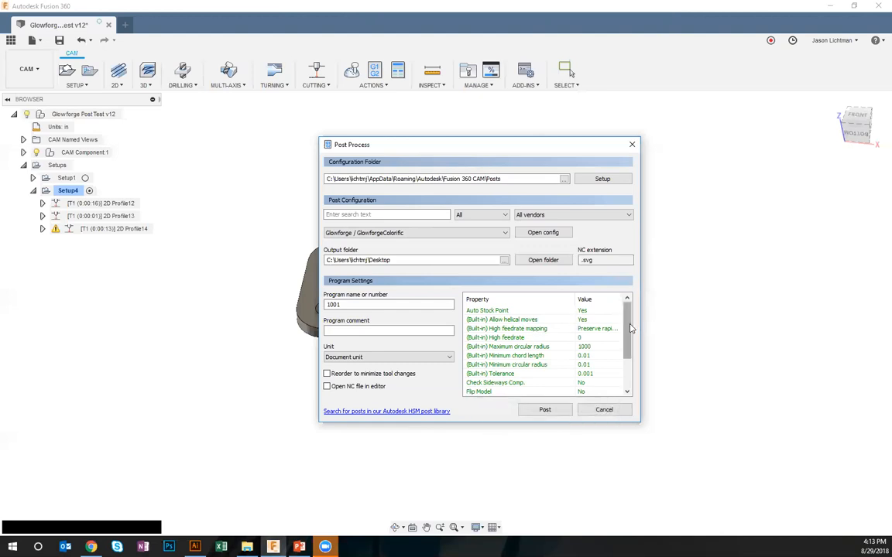
{"action": "mouse_move", "coordinate": [630, 328]}
{"action": "left_mouse_down"}
{"action": "mouse_move", "coordinate": [629, 355]}
{"action": "mouse_move", "coordinate": [631, 324]}
{"action": "left_mouse_up"}
{"action": "scroll", "coordinate": [627, 324], "scroll_direction": "down", "scroll_amount": 5}
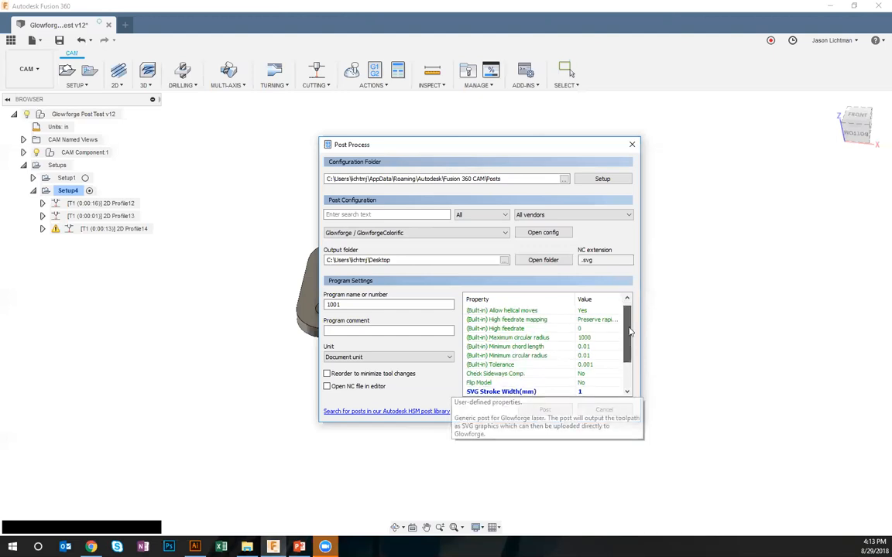
{"action": "left_click", "coordinate": [602, 412]}
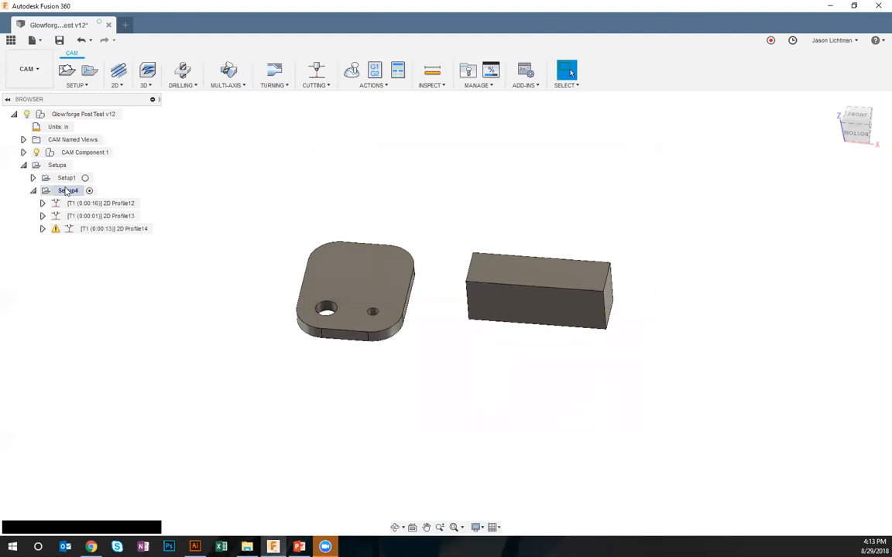
{"action": "left_click", "coordinate": [67, 190]}
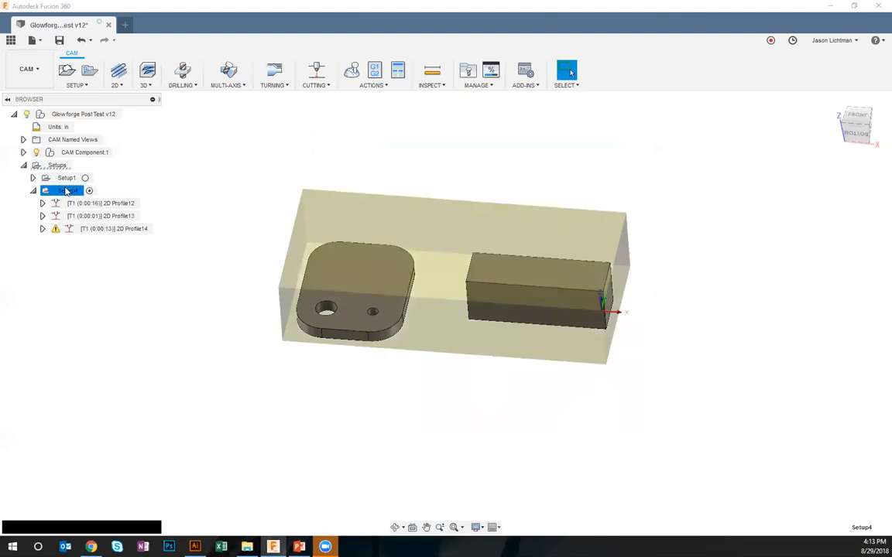
{"action": "right_click", "coordinate": [66, 190]}
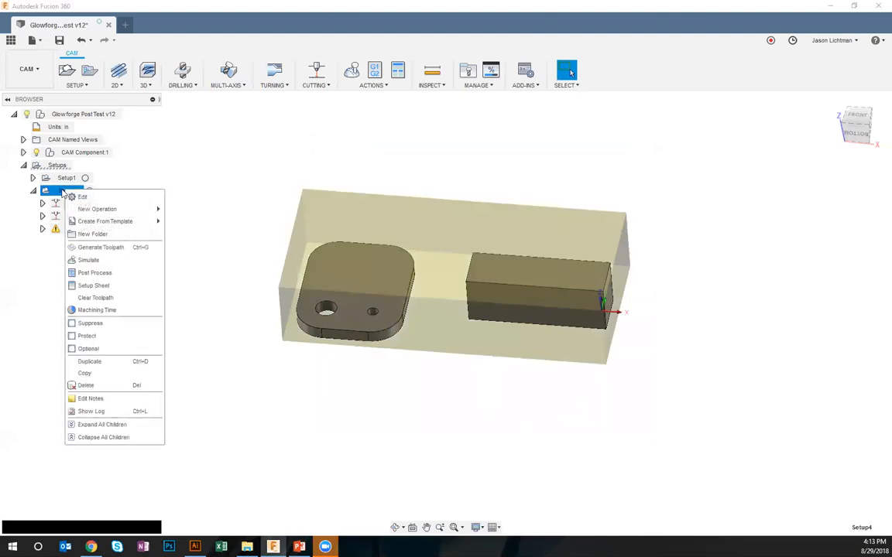
{"action": "left_click", "coordinate": [78, 196]}
{"action": "left_click", "coordinate": [867, 344]}
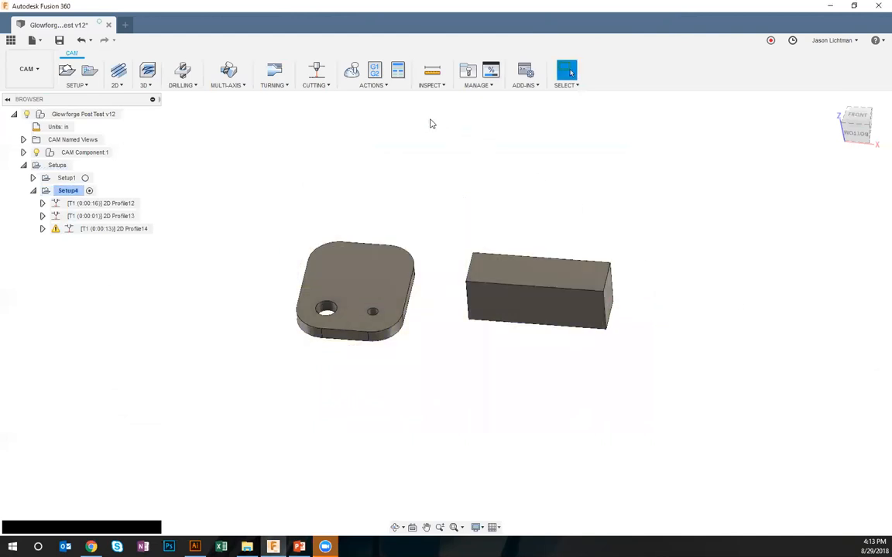
Reopen Post Process and set the Use Work Area property to No
{"action": "left_click", "coordinate": [375, 70]}
{"action": "left_click", "coordinate": [544, 295]}
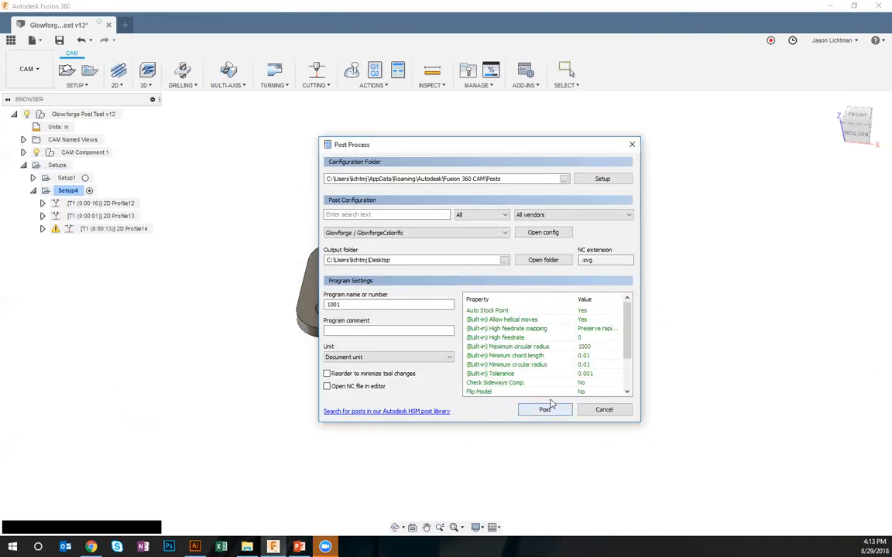
{"action": "left_click_drag", "start_coordinate": [629, 338], "coordinate": [628, 378]}
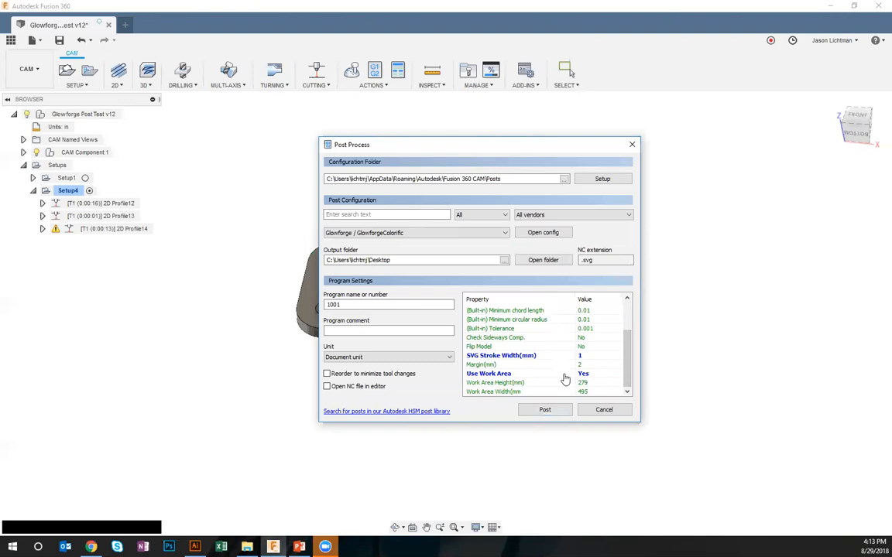
{"action": "left_click", "coordinate": [589, 377]}
{"action": "left_click", "coordinate": [588, 377]}
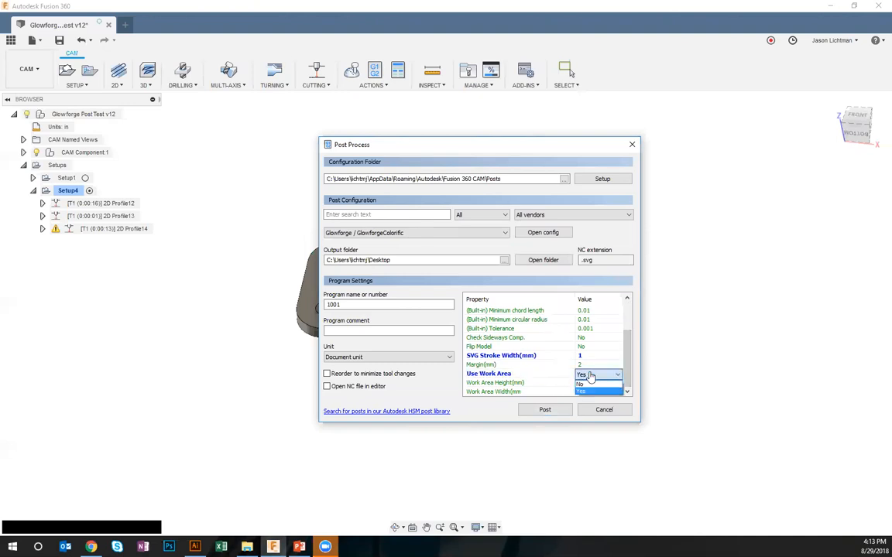
{"action": "left_click", "coordinate": [595, 387]}
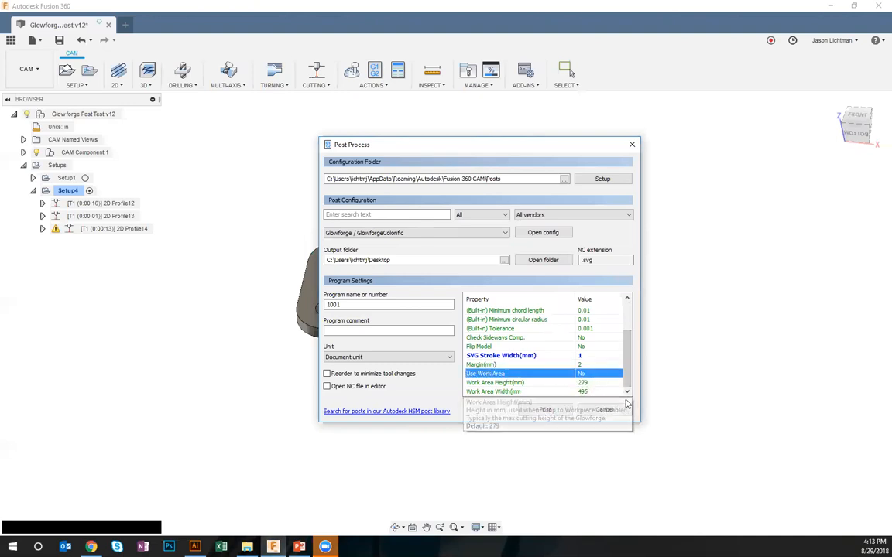
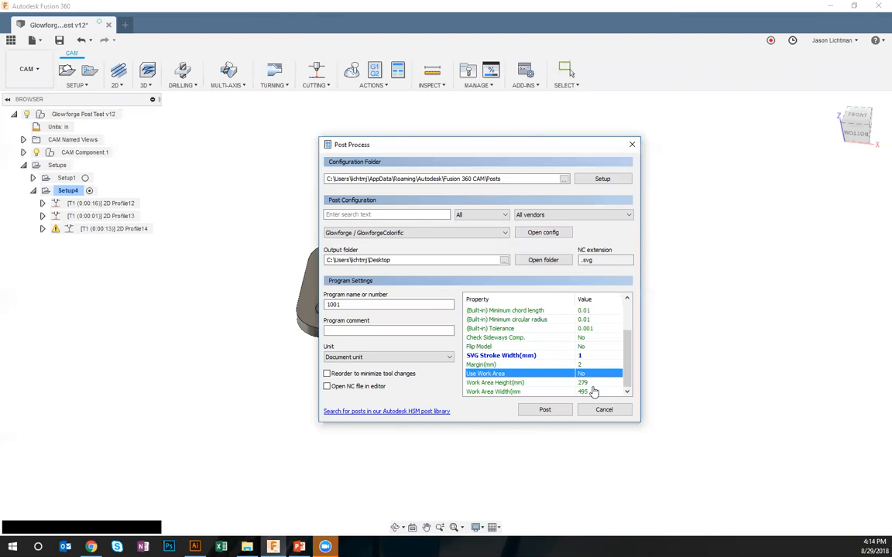
Set the program number to 1006, post Setup4, and save 1006.svg to the Desktop
{"action": "left_click", "coordinate": [354, 305]}
{"action": "key", "text": "BackSpace"}
{"action": "type", "text": "6"}
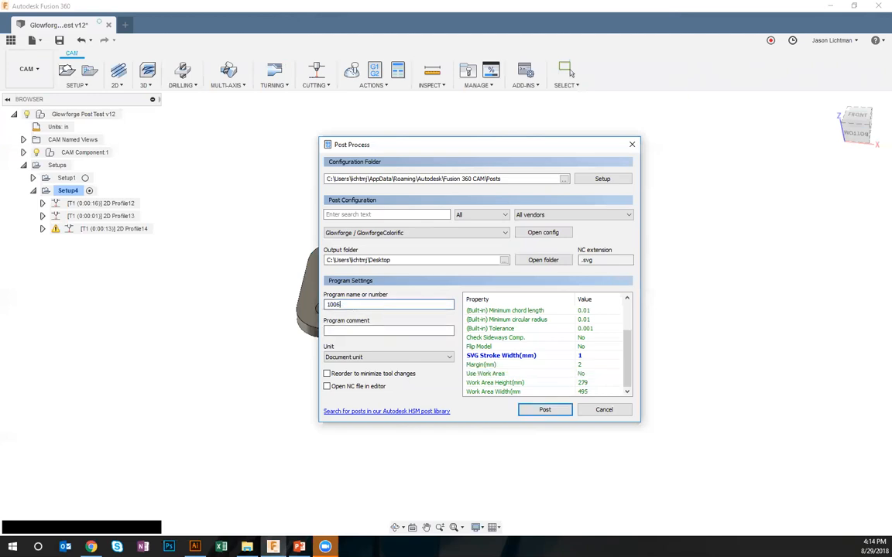
{"action": "left_click", "coordinate": [542, 411]}
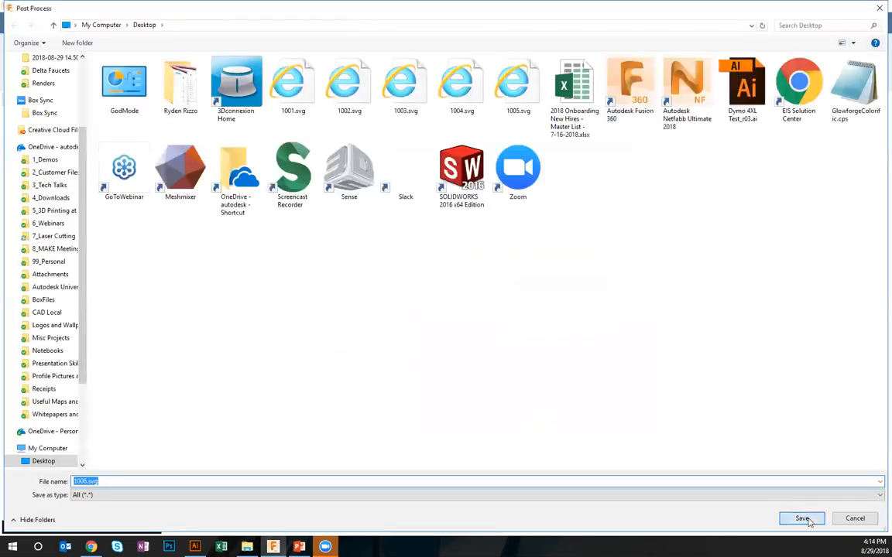
{"action": "left_click", "coordinate": [801, 515]}
Switch to Illustrator, open 1005.svg, and zoom out to show the whole artboard
{"action": "left_click", "coordinate": [195, 547]}
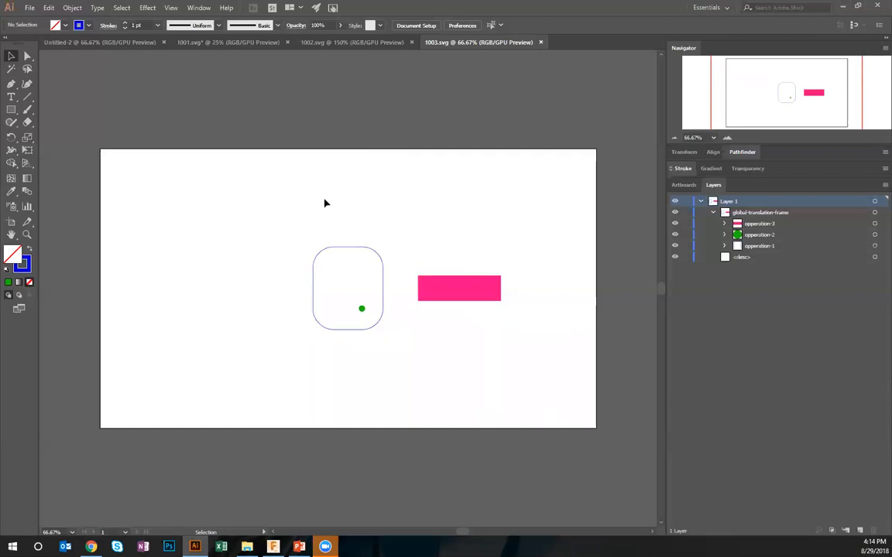
{"action": "left_click", "coordinate": [29, 7]}
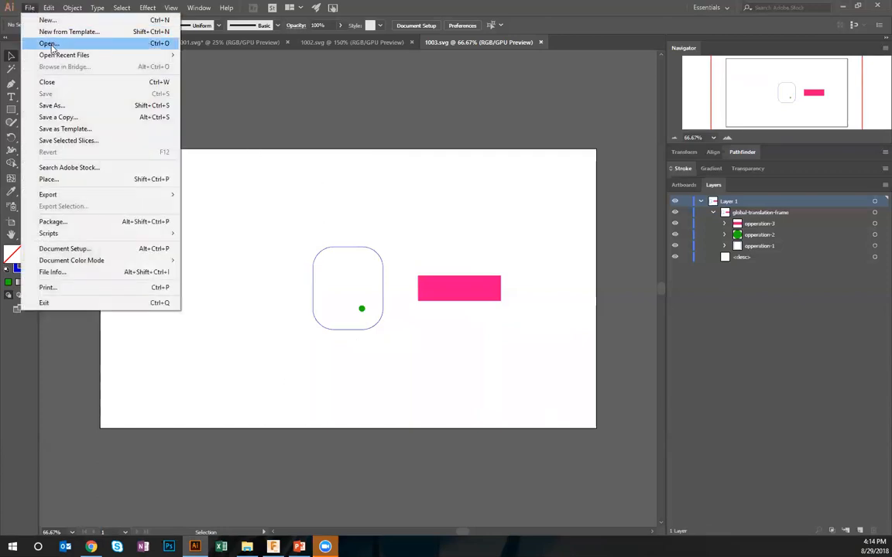
{"action": "left_click", "coordinate": [51, 45]}
{"action": "key", "text": "Escape"}
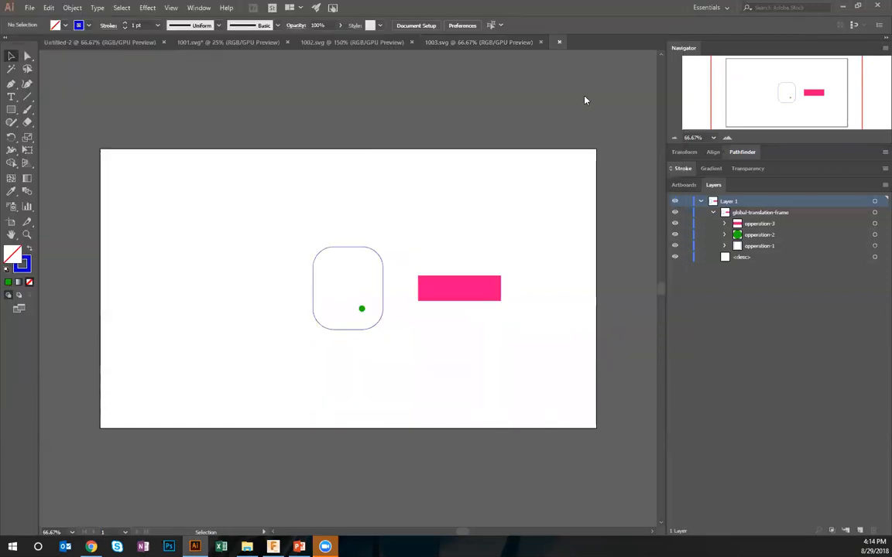
{"action": "left_click", "coordinate": [674, 137]}
{"action": "left_click", "coordinate": [675, 138]}
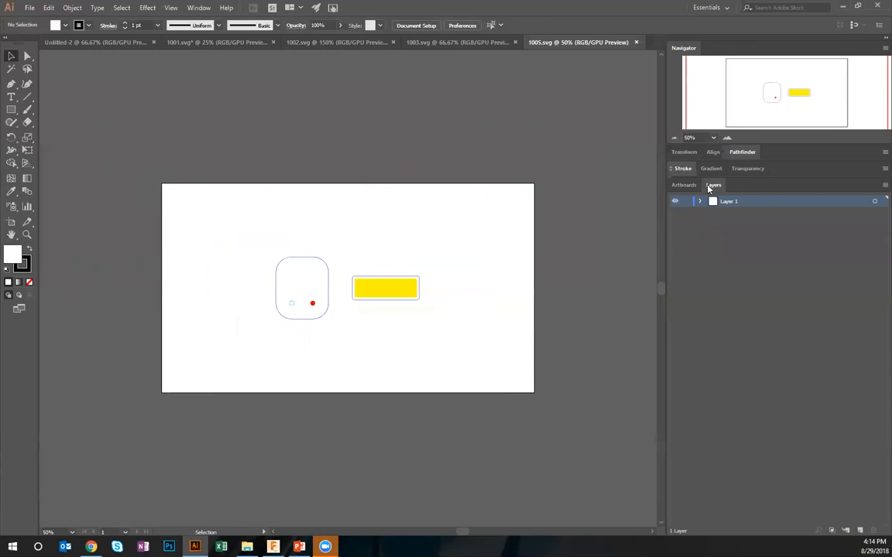
Check the artboard dimensions of 1005.svg in Artboard Options without changing them
{"action": "left_click", "coordinate": [683, 185]}
{"action": "left_click", "coordinate": [874, 201]}
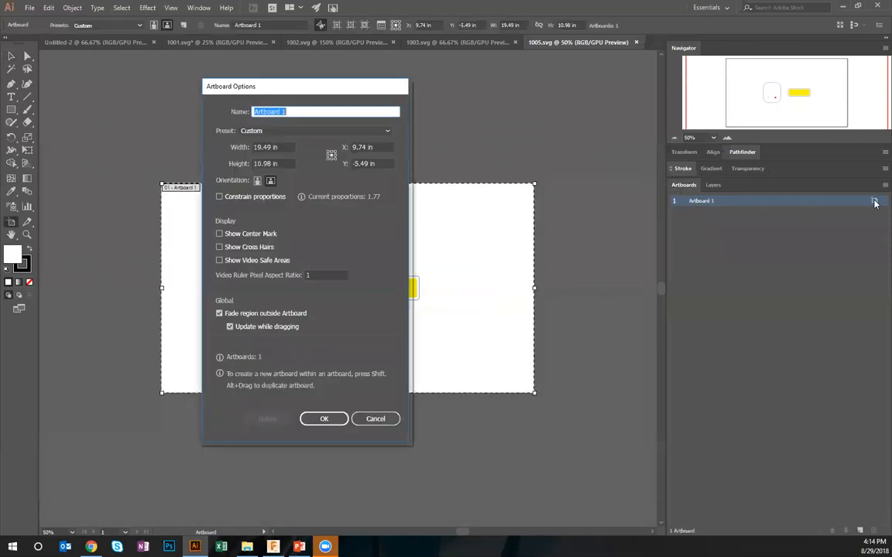
{"action": "left_click", "coordinate": [374, 420]}
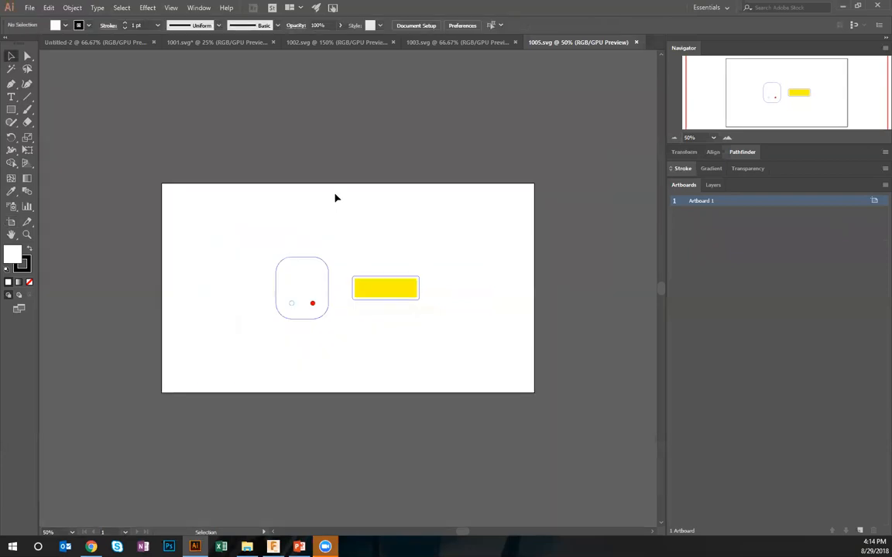
Open 1006.svg from the Desktop and view the whole artboard with its artwork
{"action": "left_click", "coordinate": [30, 7]}
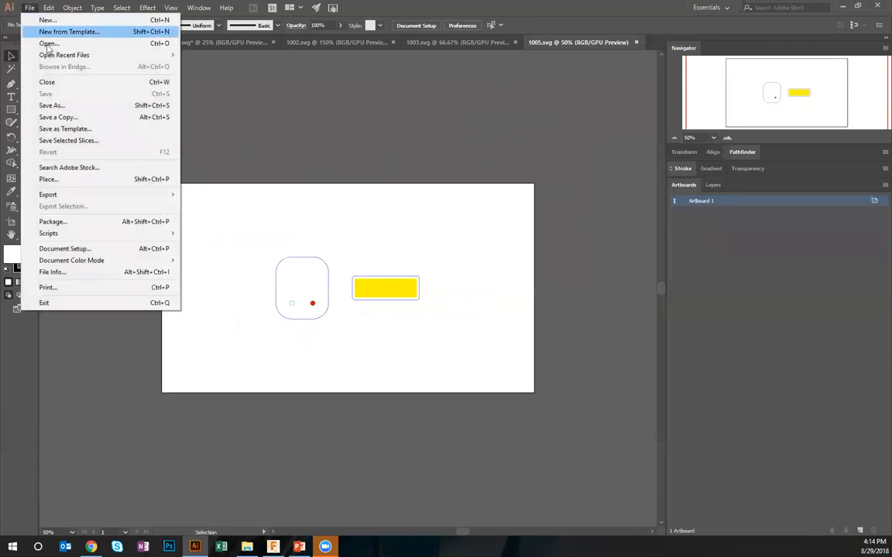
{"action": "left_click", "coordinate": [55, 34]}
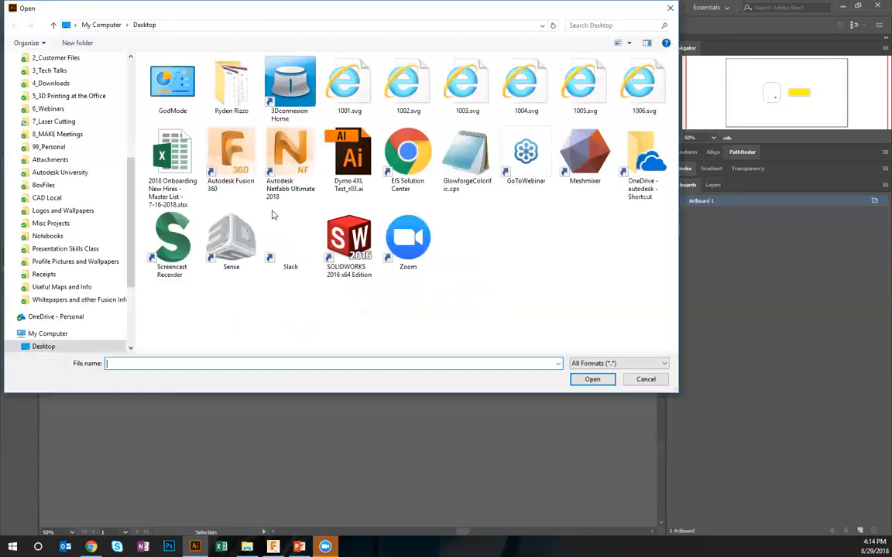
{"action": "double_click", "coordinate": [629, 92]}
{"action": "left_click", "coordinate": [733, 138]}
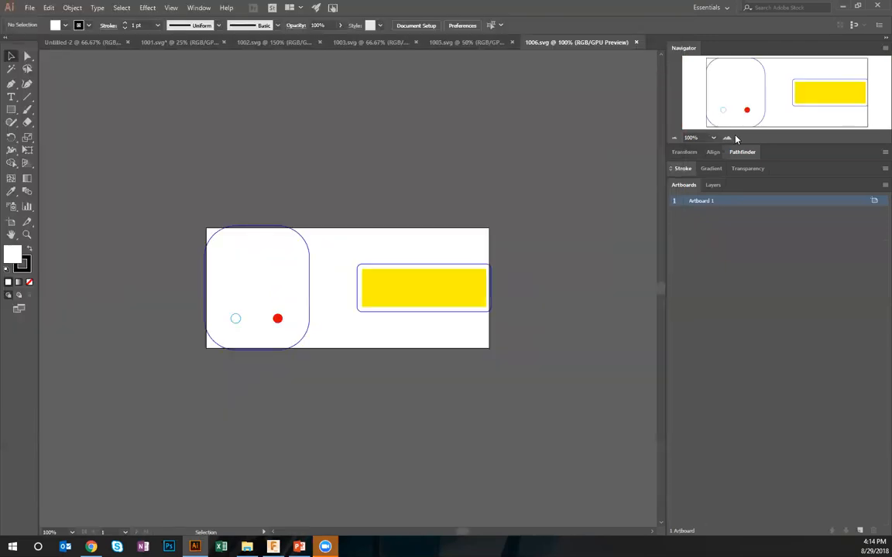
{"action": "left_click", "coordinate": [675, 138]}
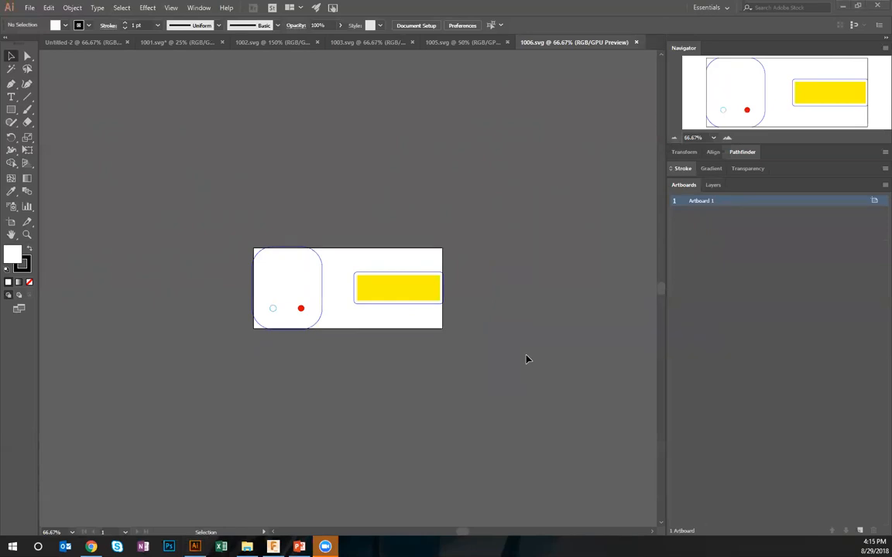
Switch back to Fusion 360 and review the work area properties in Post Process for Setup4
{"action": "key", "text": "alt+Tab"}
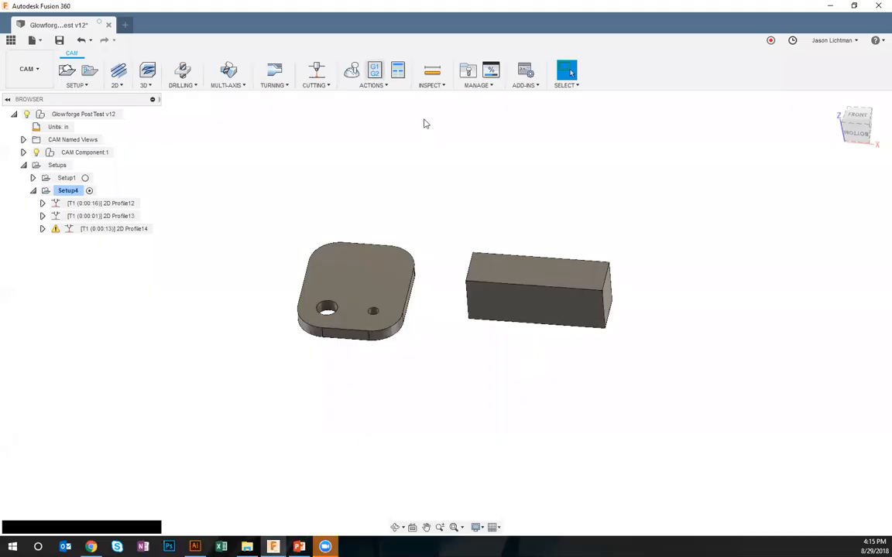
{"action": "left_click", "coordinate": [375, 71]}
{"action": "left_click", "coordinate": [552, 295]}
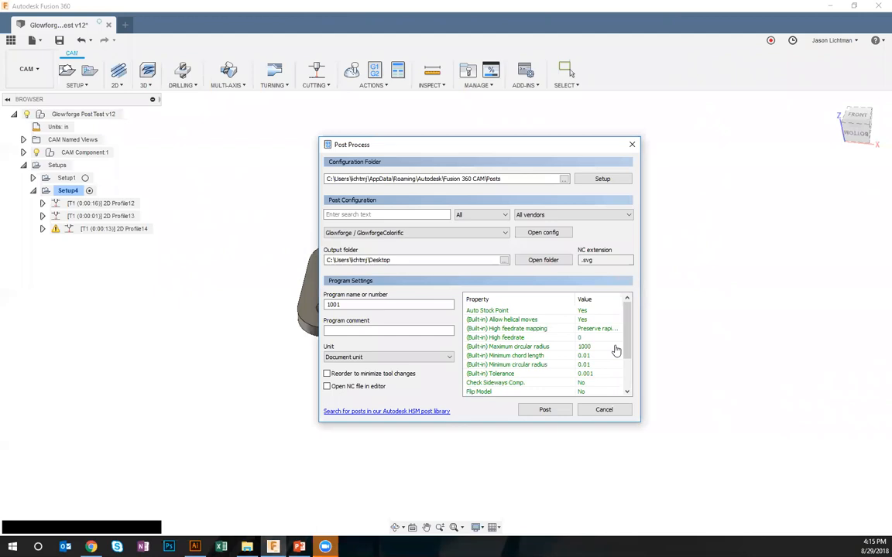
{"action": "scroll", "coordinate": [615, 350], "scroll_direction": "down", "scroll_amount": 3}
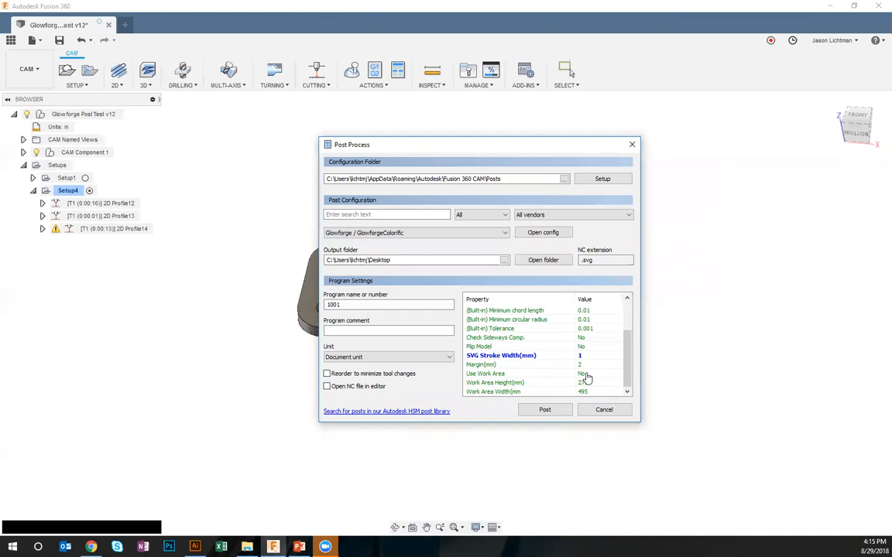
Try Use Work Area as Yes, restore it to No, and close Post Process without posting
{"action": "left_click", "coordinate": [586, 377]}
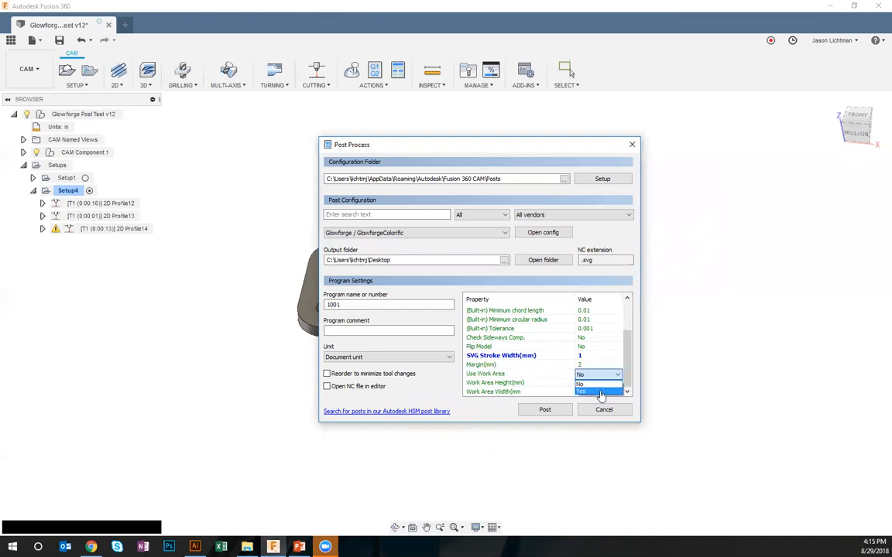
{"action": "left_click", "coordinate": [597, 390]}
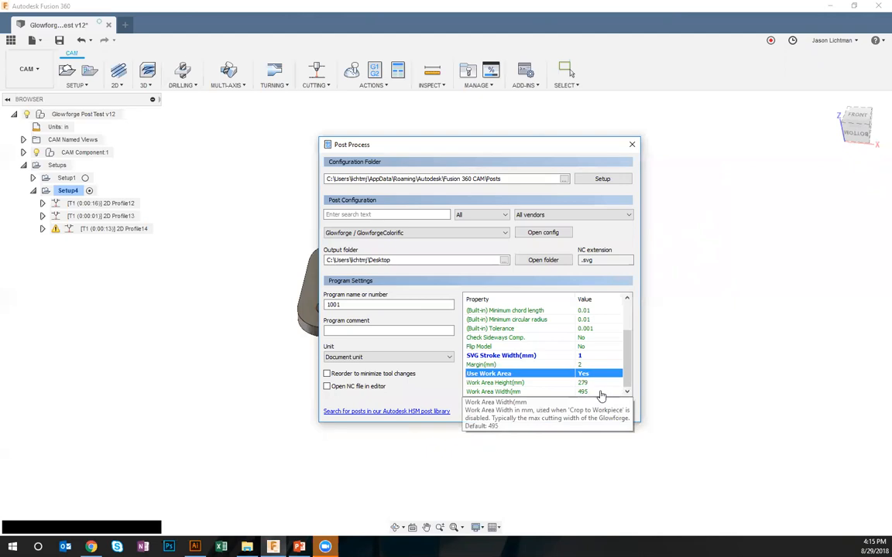
{"action": "scroll", "coordinate": [612, 359], "scroll_direction": "up", "scroll_amount": 2}
{"action": "scroll", "coordinate": [611, 358], "scroll_direction": "down", "scroll_amount": 1}
{"action": "scroll", "coordinate": [613, 358], "scroll_direction": "up", "scroll_amount": 1}
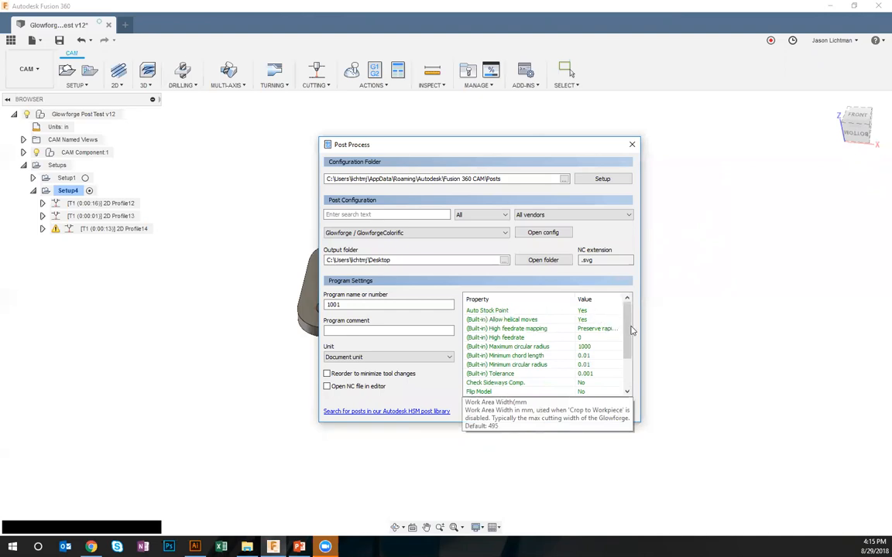
{"action": "scroll", "coordinate": [633, 359], "scroll_direction": "down", "scroll_amount": 2}
{"action": "scroll", "coordinate": [633, 359], "scroll_direction": "down", "scroll_amount": 2}
{"action": "left_click", "coordinate": [610, 376]}
{"action": "left_click", "coordinate": [610, 377]}
{"action": "left_click", "coordinate": [602, 387]}
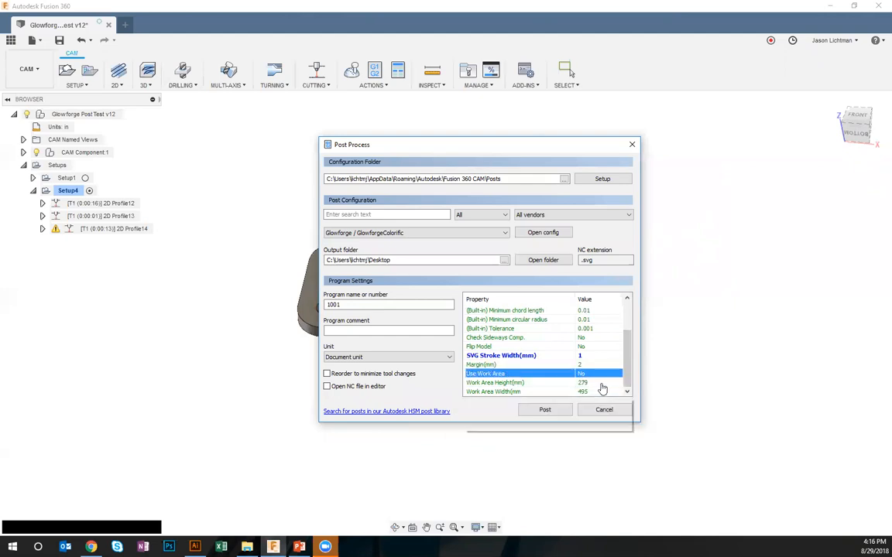
{"action": "left_click", "coordinate": [607, 410]}
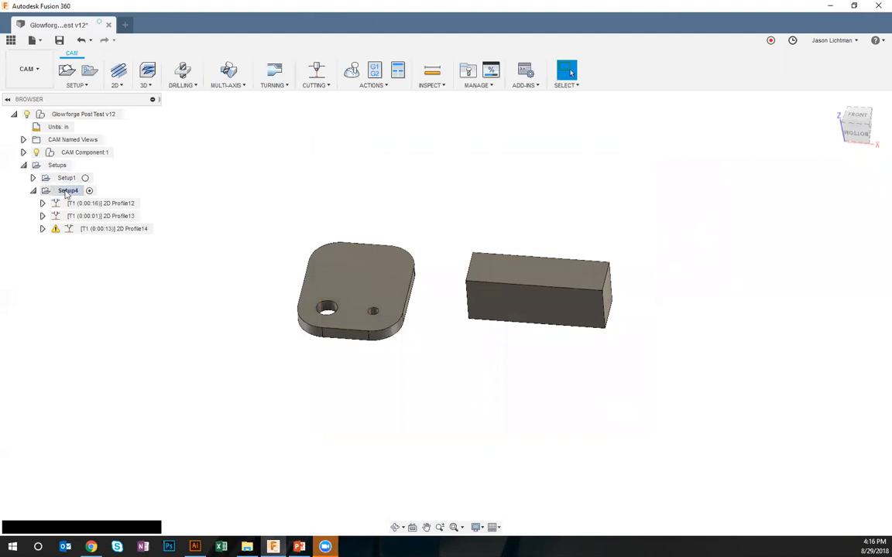
Change Setup4's stock to a fixed size box 19.5 in wide and 11 in deep, and regenerate its toolpaths
{"action": "right_click", "coordinate": [68, 190]}
{"action": "left_click", "coordinate": [78, 200]}
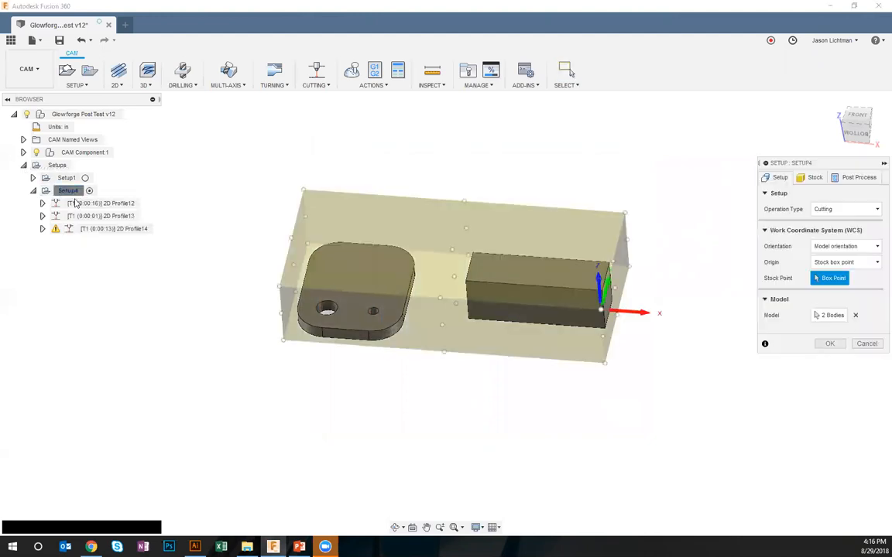
{"action": "left_click", "coordinate": [812, 179]}
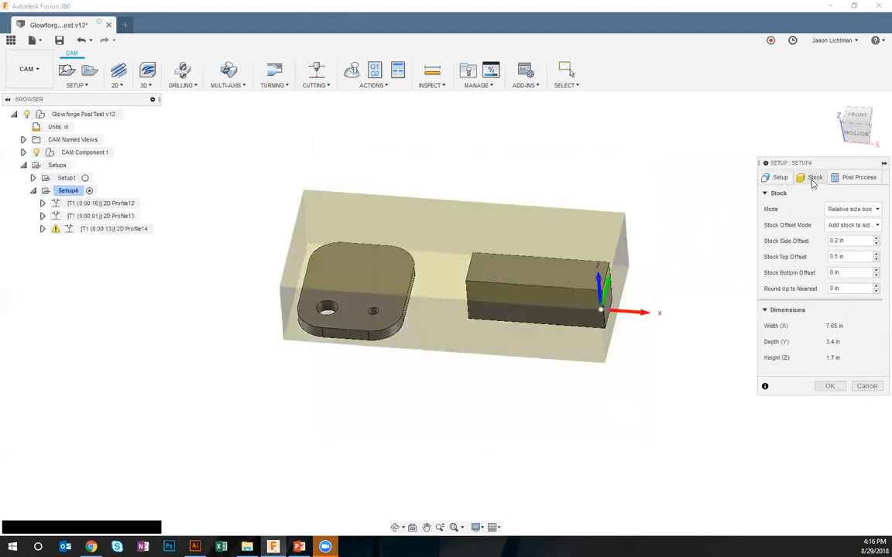
{"action": "left_click", "coordinate": [848, 209]}
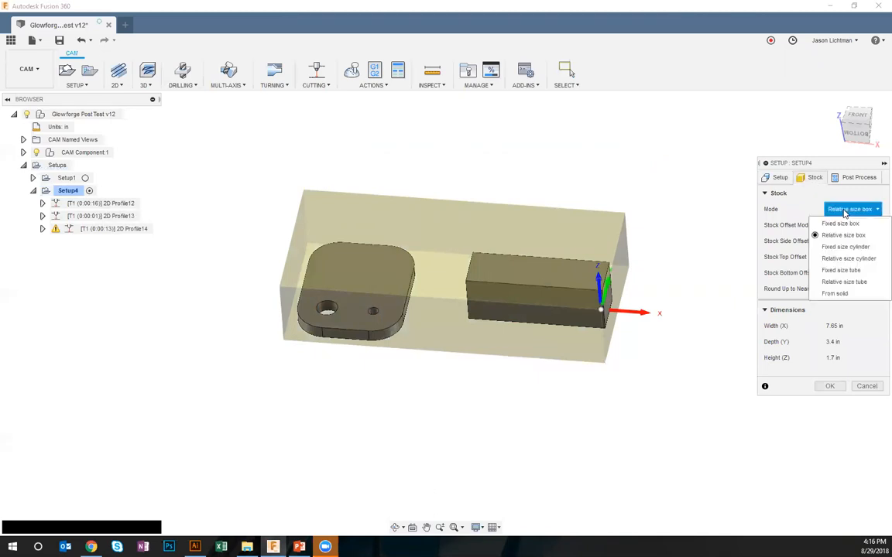
{"action": "left_click", "coordinate": [841, 223]}
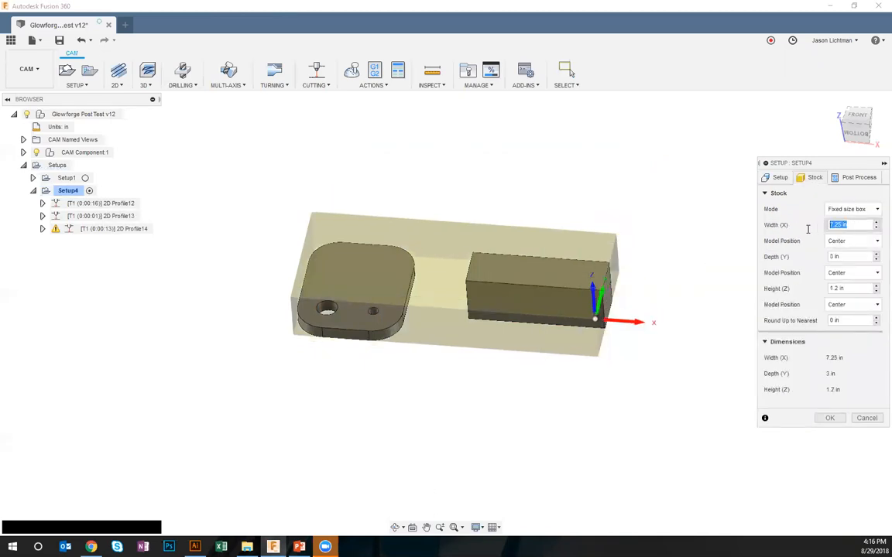
{"action": "type", "text": "19.5"}
{"action": "key", "text": "Tab"}
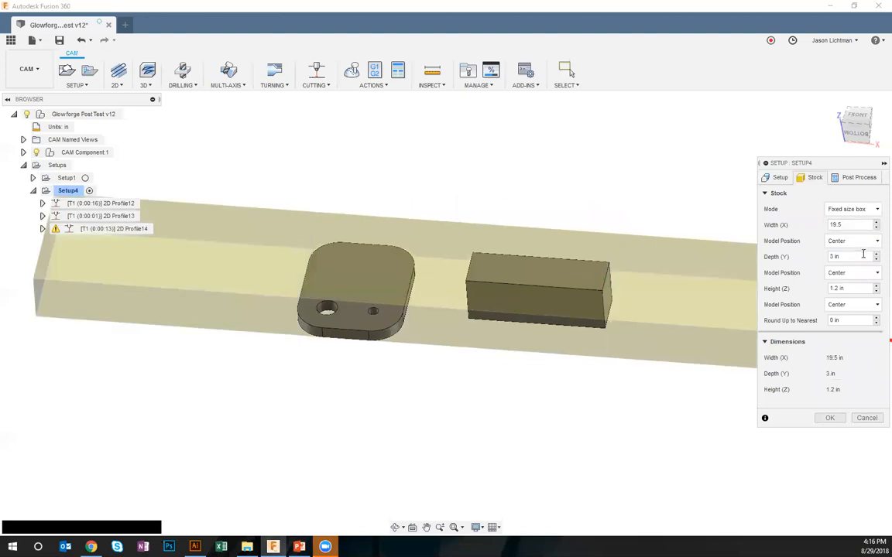
{"action": "type", "text": "11"}
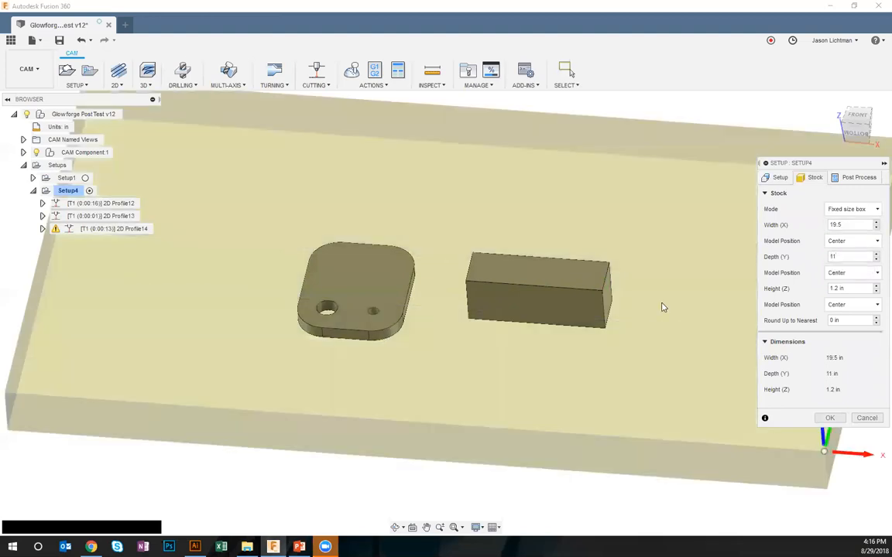
{"action": "scroll", "coordinate": [662, 307], "scroll_direction": "down", "scroll_amount": 4}
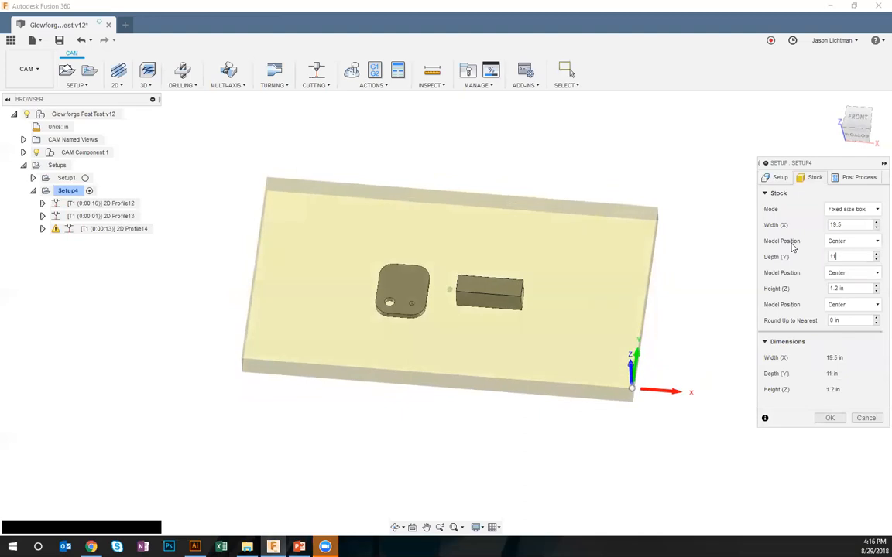
{"action": "left_click", "coordinate": [827, 418]}
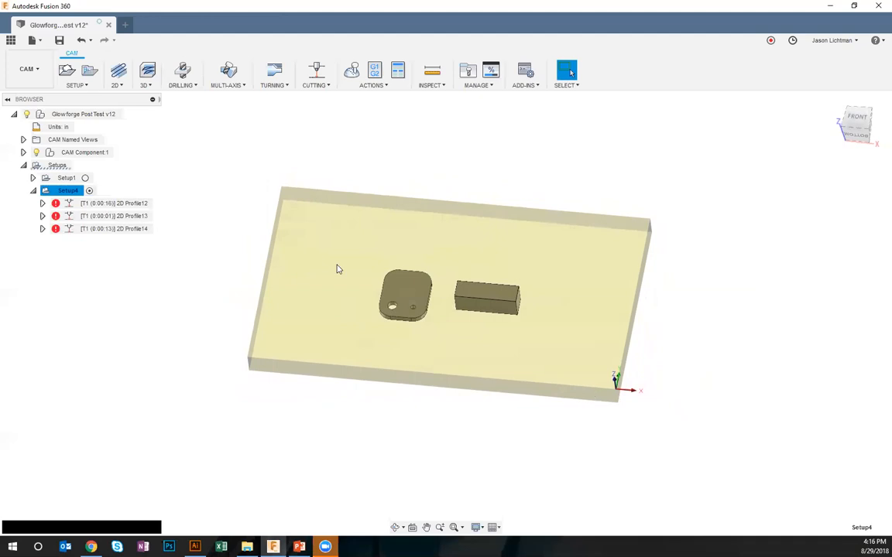
{"action": "right_click", "coordinate": [68, 190]}
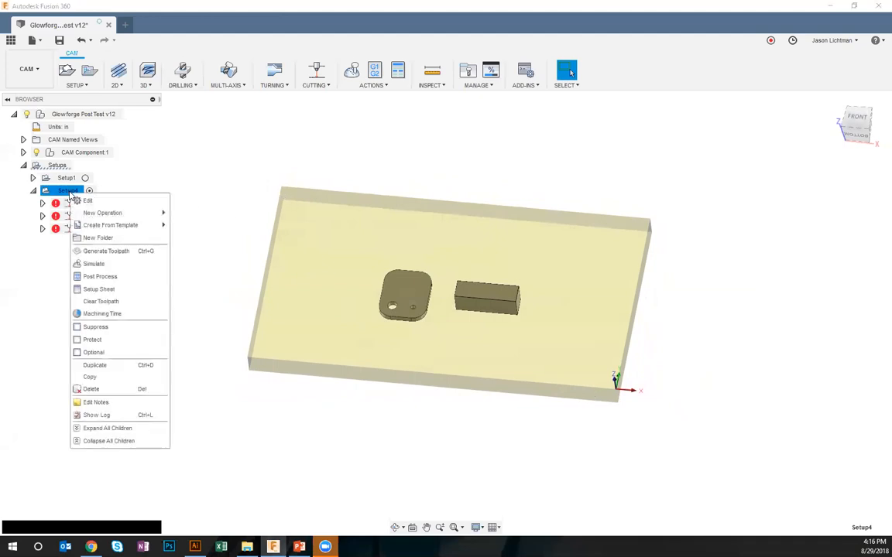
{"action": "left_click", "coordinate": [91, 251]}
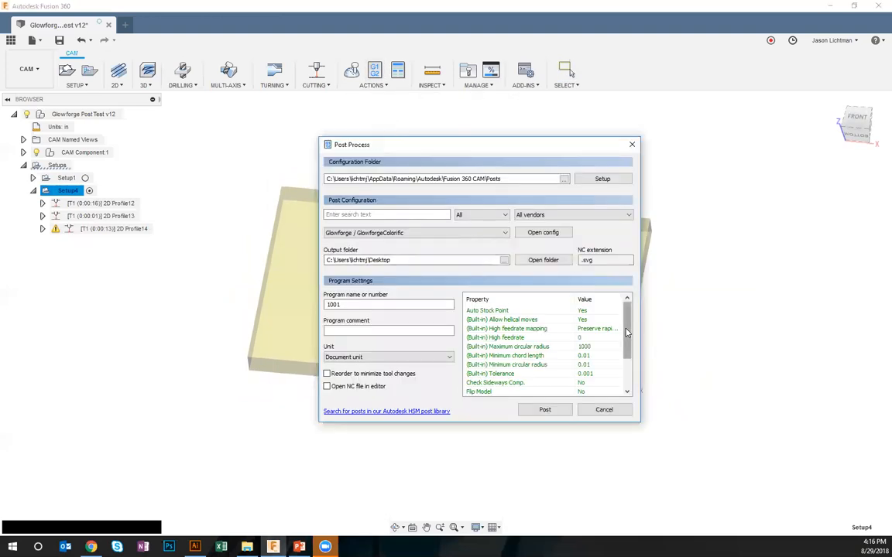
Review the post properties for Setup4 and set Auto Stock Point to No
{"action": "scroll", "coordinate": [627, 331], "scroll_direction": "down", "scroll_amount": 2}
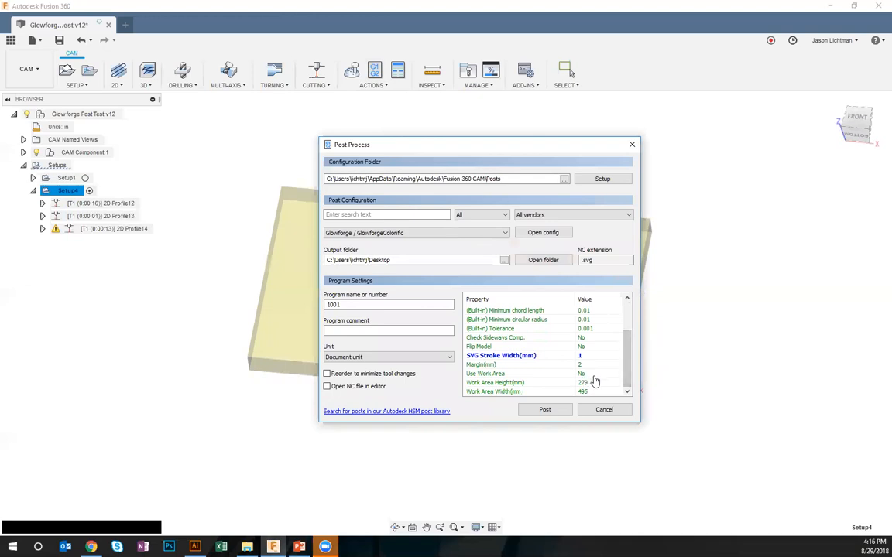
{"action": "scroll", "coordinate": [624, 346], "scroll_direction": "up", "scroll_amount": 2}
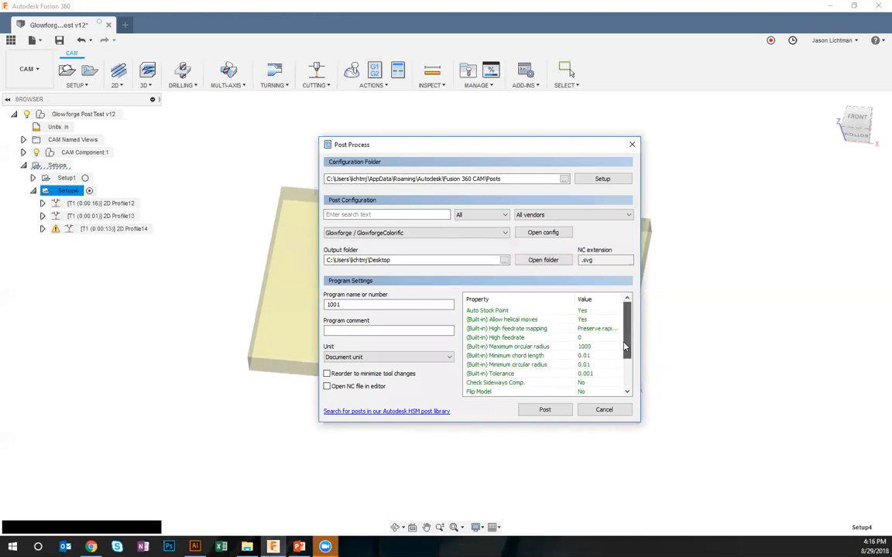
{"action": "left_click", "coordinate": [582, 311]}
{"action": "left_click", "coordinate": [597, 312]}
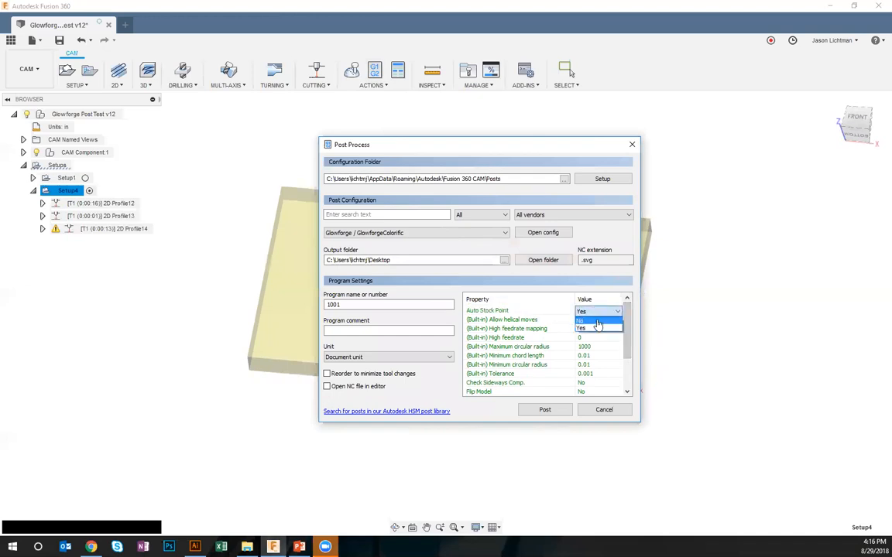
{"action": "left_click", "coordinate": [598, 321]}
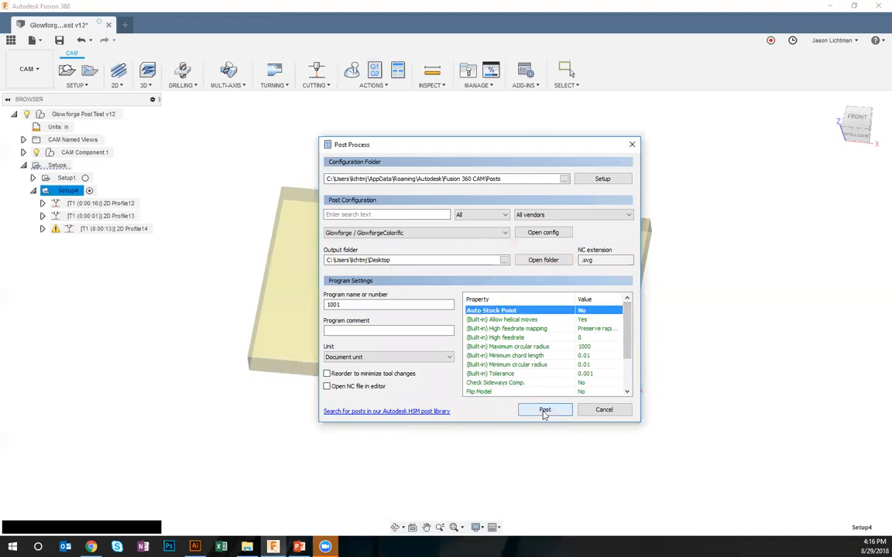
Name the program 1007 and post Setup4 to the Desktop as 1007.svg
{"action": "left_click", "coordinate": [382, 304]}
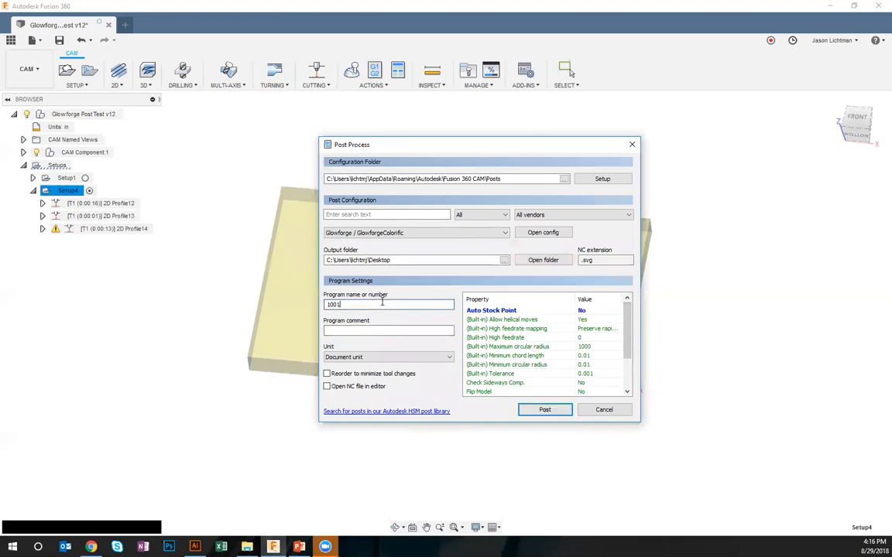
{"action": "type", "text": "1007"}
{"action": "left_click", "coordinate": [535, 410]}
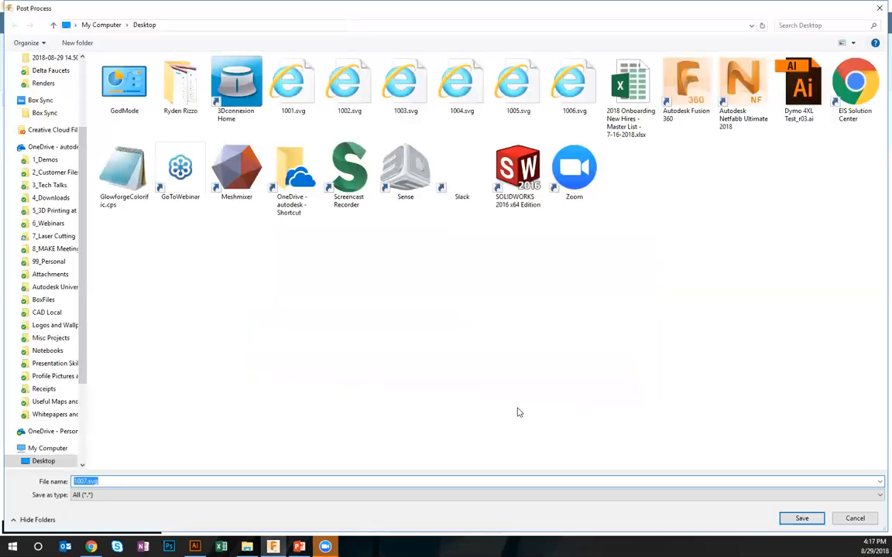
{"action": "left_click", "coordinate": [815, 523]}
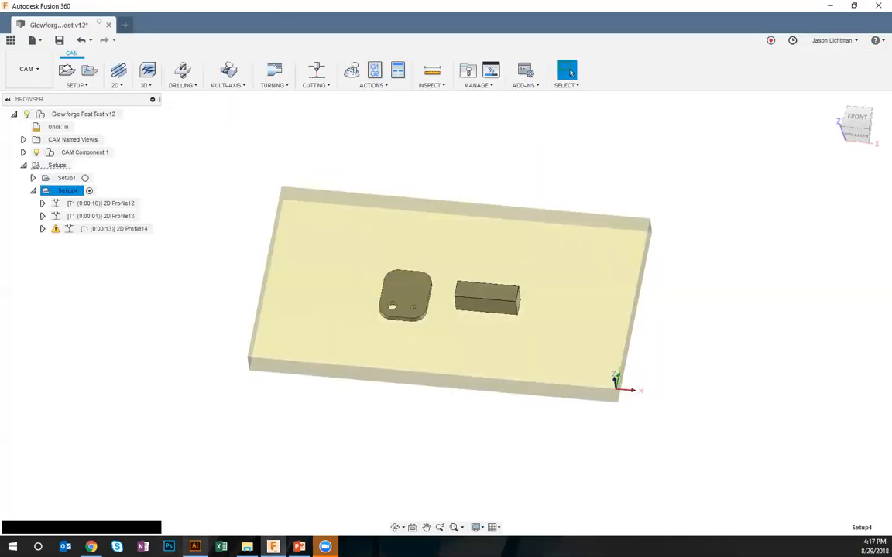
Switch to Illustrator, open 1007.svg from the Desktop, and view the whole artboard and the artwork around it at 33.33%
{"action": "left_click", "coordinate": [195, 547]}
{"action": "left_click", "coordinate": [27, 10]}
{"action": "left_click", "coordinate": [48, 44]}
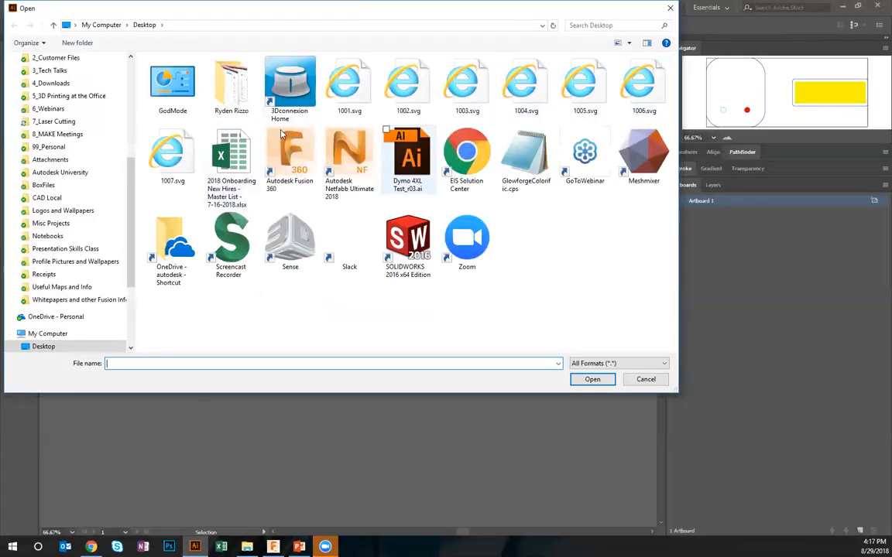
{"action": "double_click", "coordinate": [185, 154]}
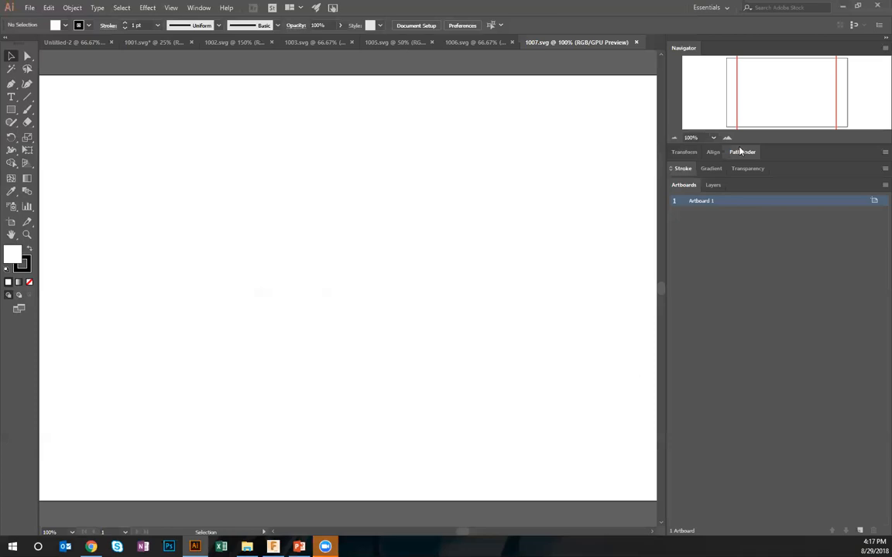
{"action": "left_click", "coordinate": [673, 138]}
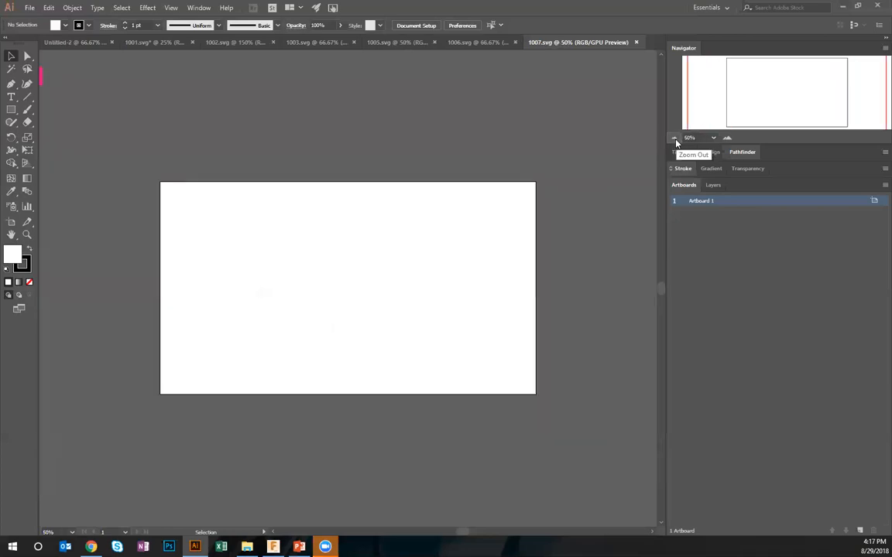
{"action": "left_click", "coordinate": [675, 139]}
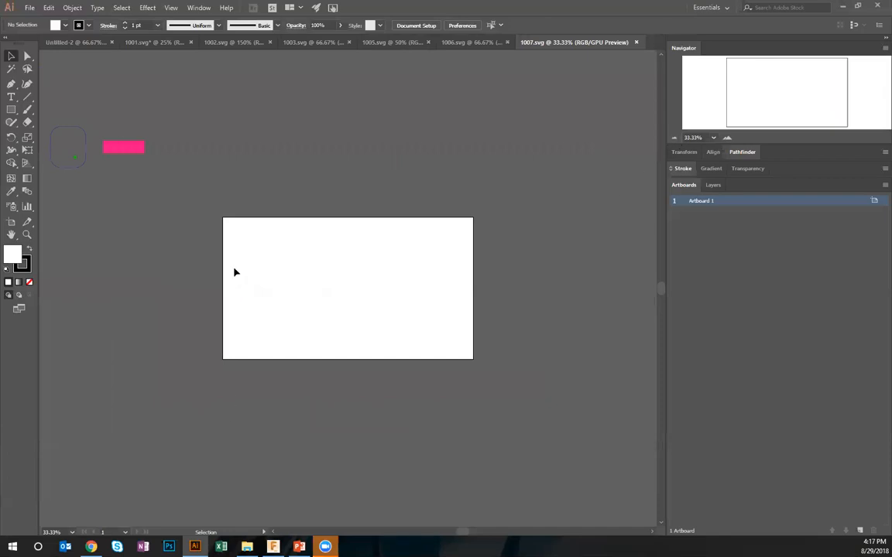
{"action": "scroll", "coordinate": [280, 322], "scroll_direction": "up", "scroll_amount": 1, "text": "ctrl"}
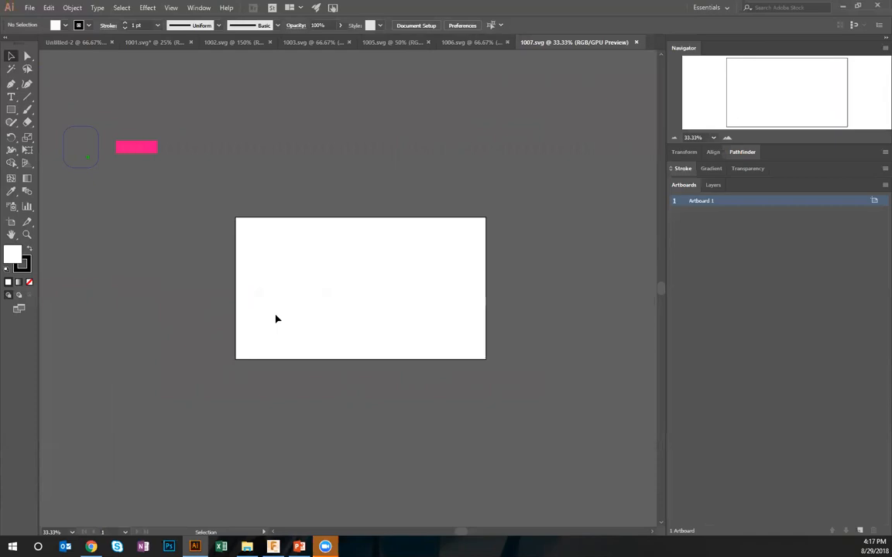
Compare Setup4's stock and origin in Fusion 360 with the Glowforge work area, and return to Fusion 360
{"action": "key", "text": "alt+Tab"}
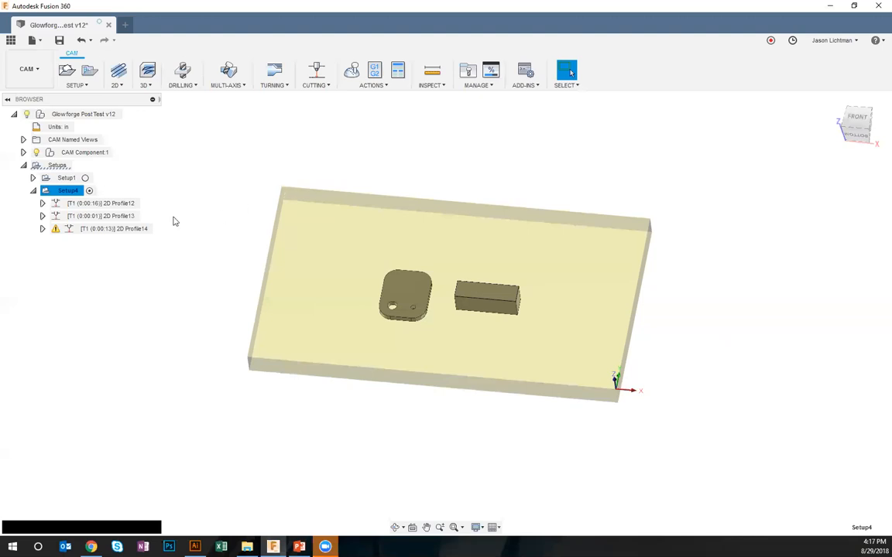
{"action": "left_click", "coordinate": [91, 547]}
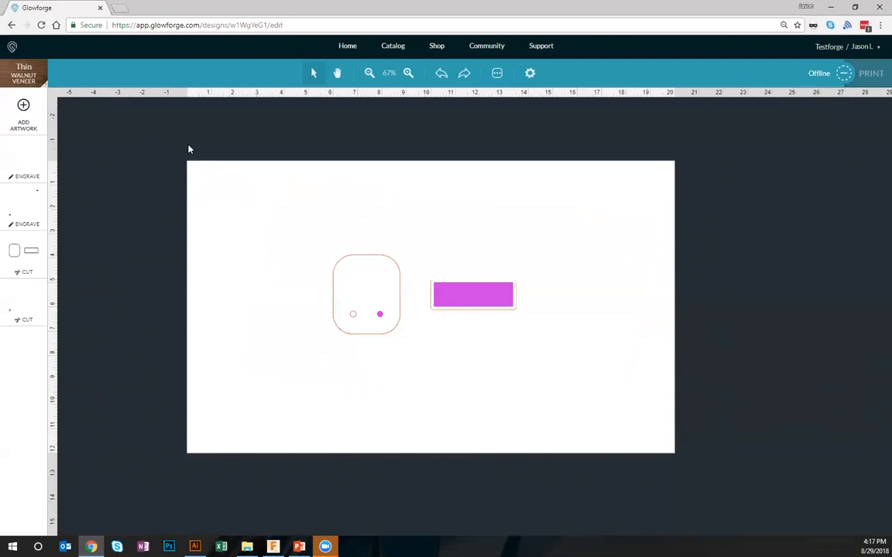
{"action": "key", "text": "alt+Tab"}
Move Setup4's origin to the stock box point at the upper-left corner of the stock and regenerate the toolpaths
{"action": "right_click", "coordinate": [74, 191]}
{"action": "left_click", "coordinate": [88, 197]}
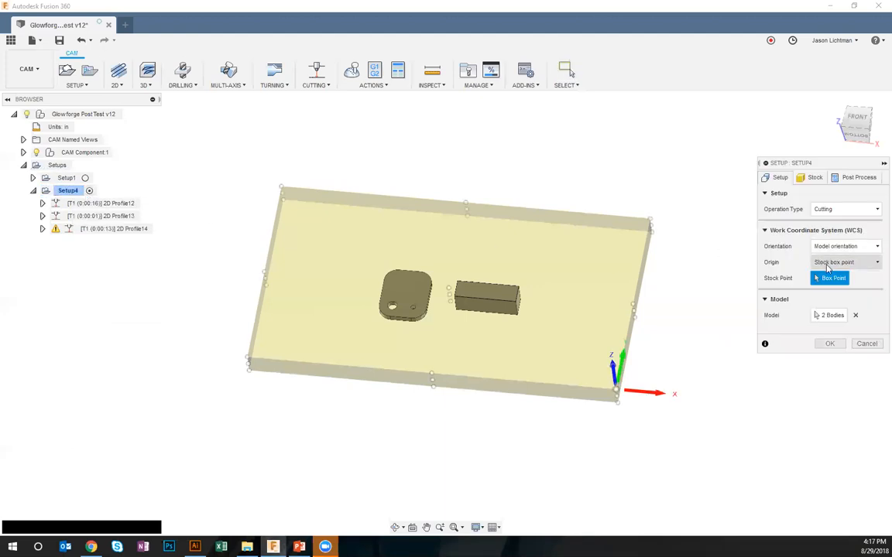
{"action": "left_click", "coordinate": [281, 188]}
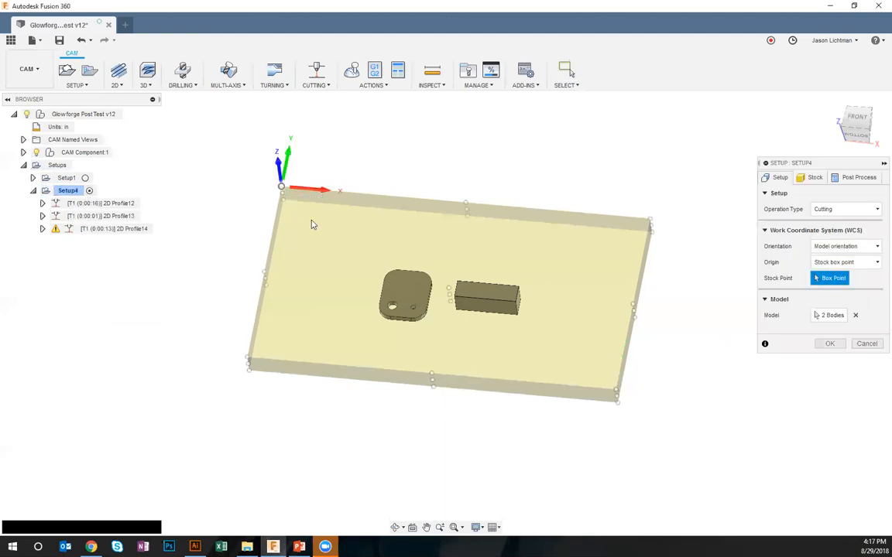
{"action": "middle_click_drag", "start_coordinate": [531, 402], "coordinate": [656, 418], "text": "shift"}
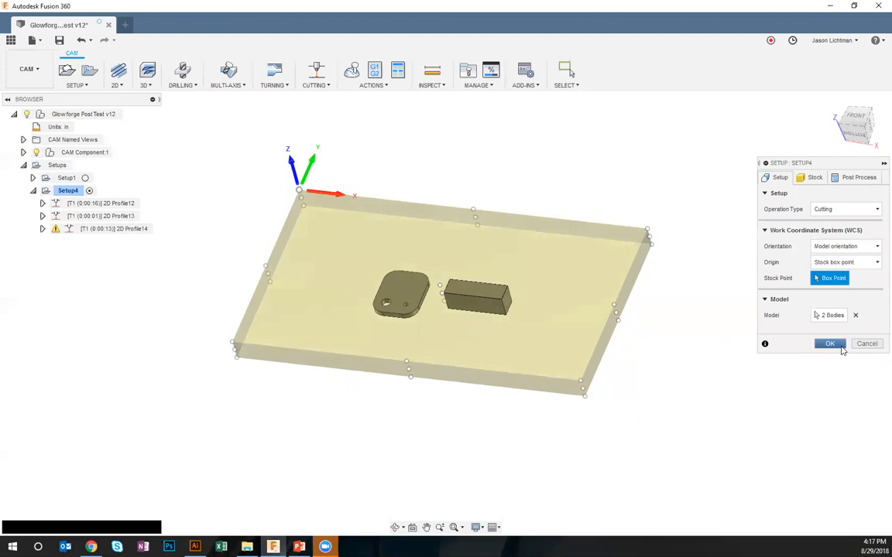
{"action": "left_click", "coordinate": [836, 345]}
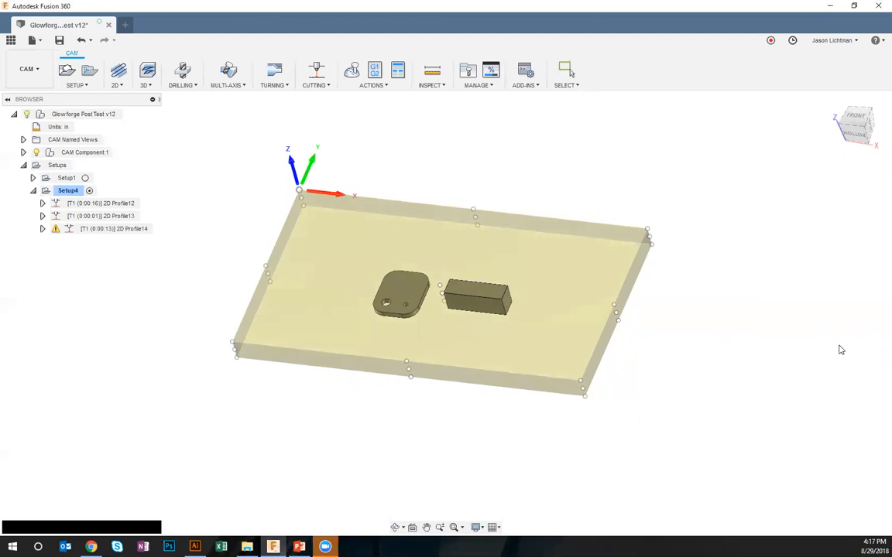
{"action": "right_click", "coordinate": [74, 191]}
{"action": "left_click", "coordinate": [96, 250]}
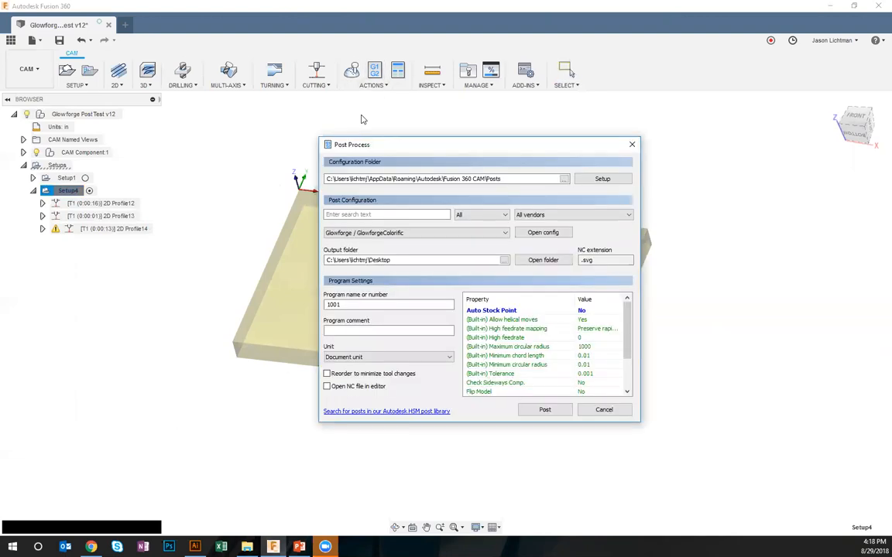
Name the program 1008 and post Setup4 to the Desktop as 1008.svg
{"action": "left_click", "coordinate": [392, 305]}
{"action": "key", "text": "BackSpace"}
{"action": "type", "text": "8"}
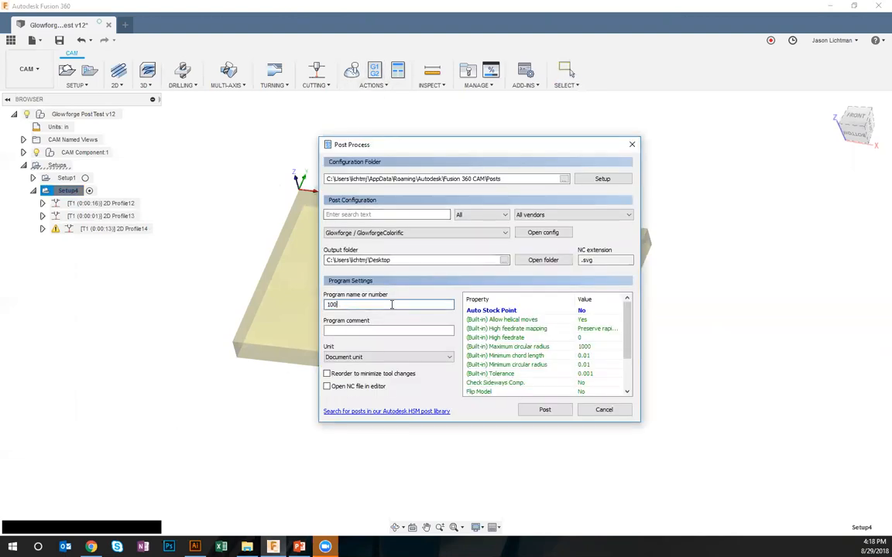
{"action": "left_click", "coordinate": [545, 410]}
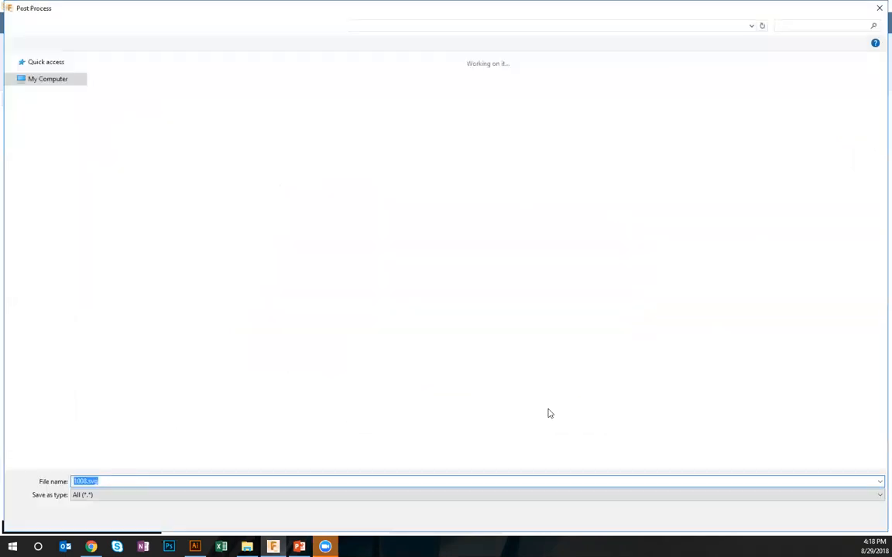
{"action": "left_click", "coordinate": [798, 520]}
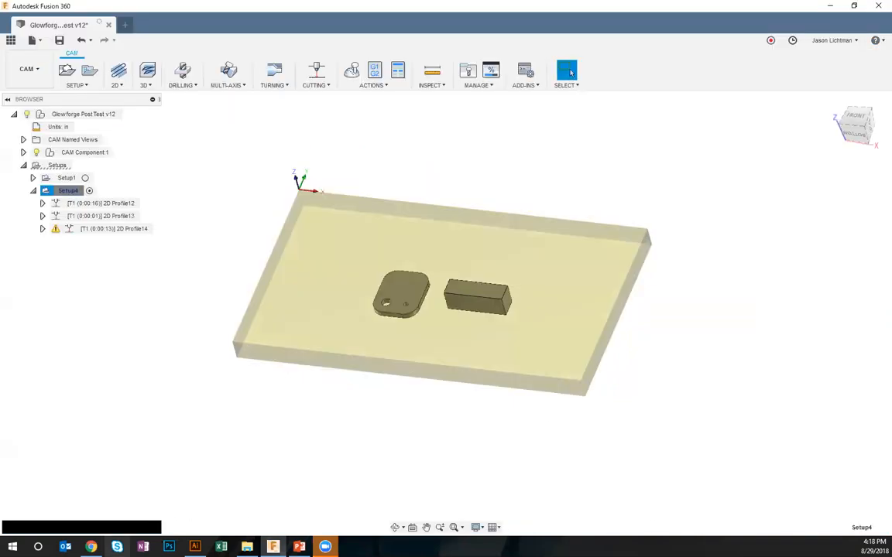
Switch to Glowforge, upload 1008.svg from the Desktop as a new design, and view the whole bed at 67%
{"action": "left_click", "coordinate": [90, 546]}
{"action": "left_click", "coordinate": [12, 48]}
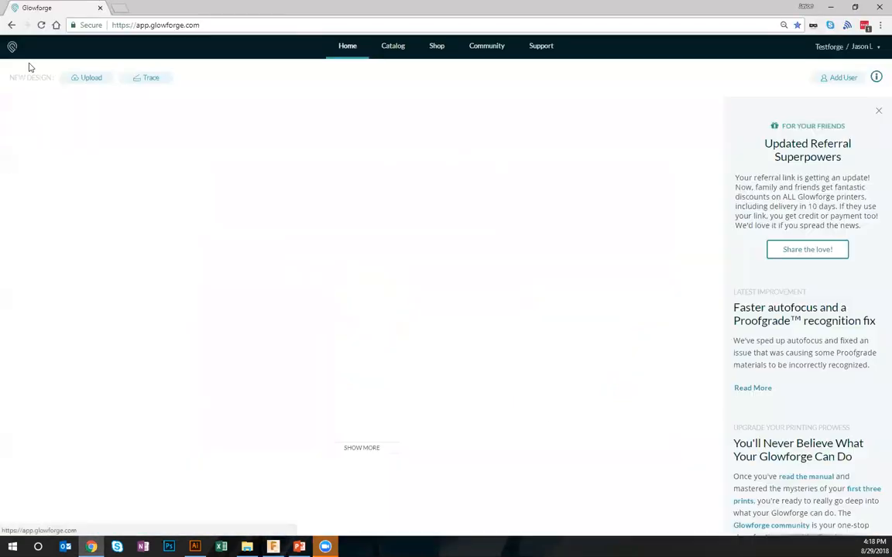
{"action": "left_click", "coordinate": [74, 80]}
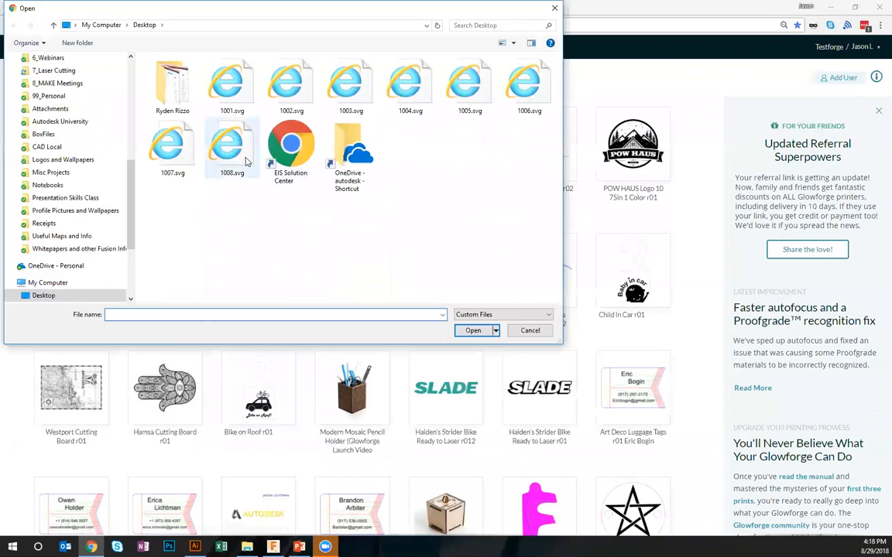
{"action": "double_click", "coordinate": [222, 144]}
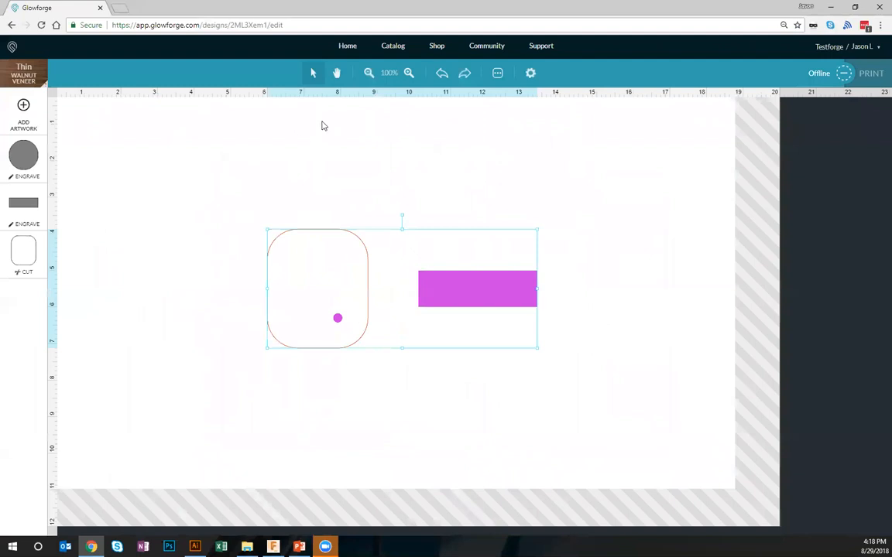
{"action": "left_click", "coordinate": [369, 73]}
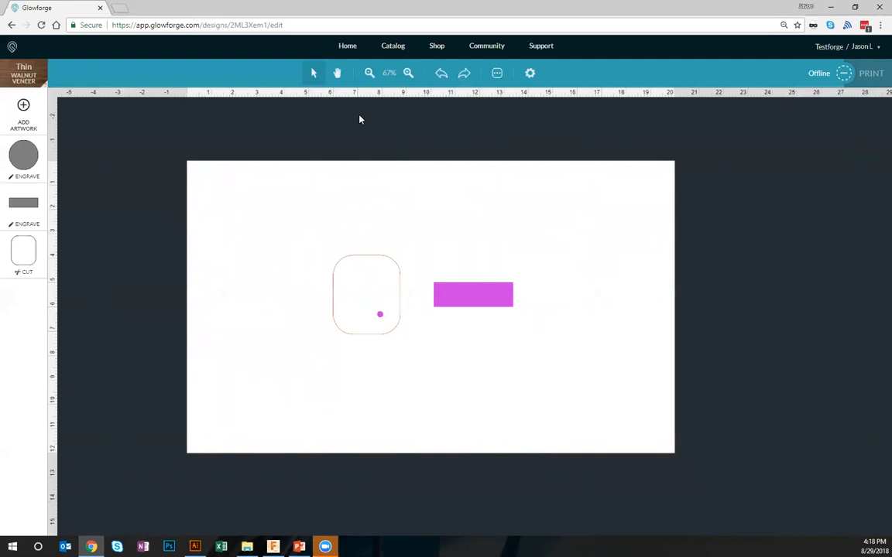
Back in Fusion 360, edit Setup4's stock so the width position is Offset from right side (+X) with a 1 in offset
{"action": "key", "text": "alt+Tab"}
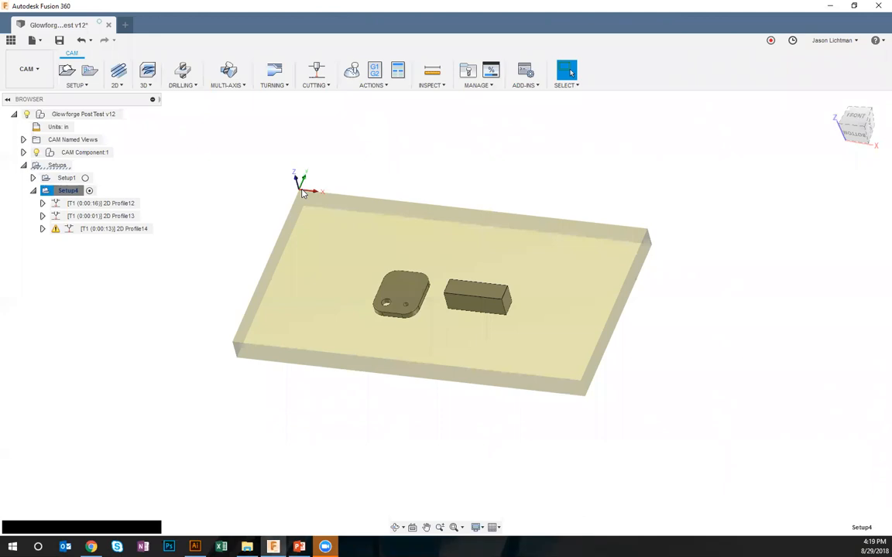
{"action": "right_click", "coordinate": [74, 192]}
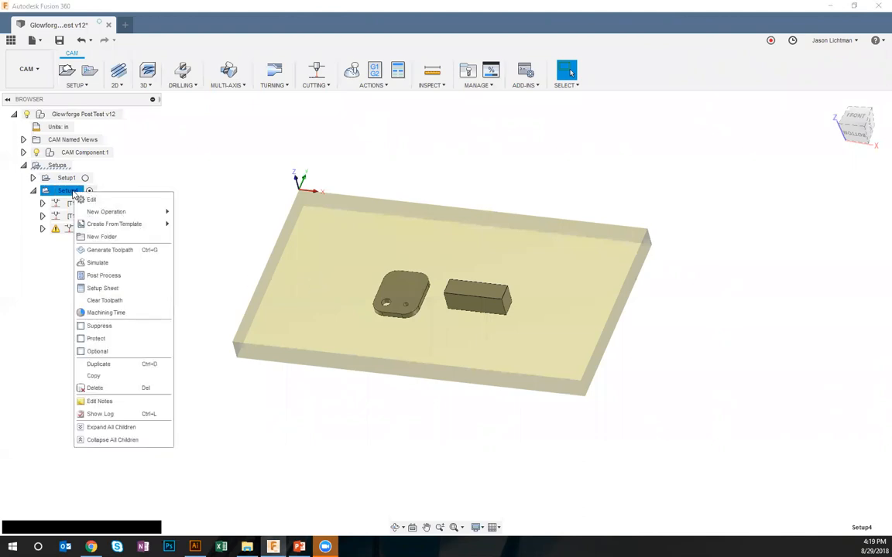
{"action": "left_click", "coordinate": [90, 199]}
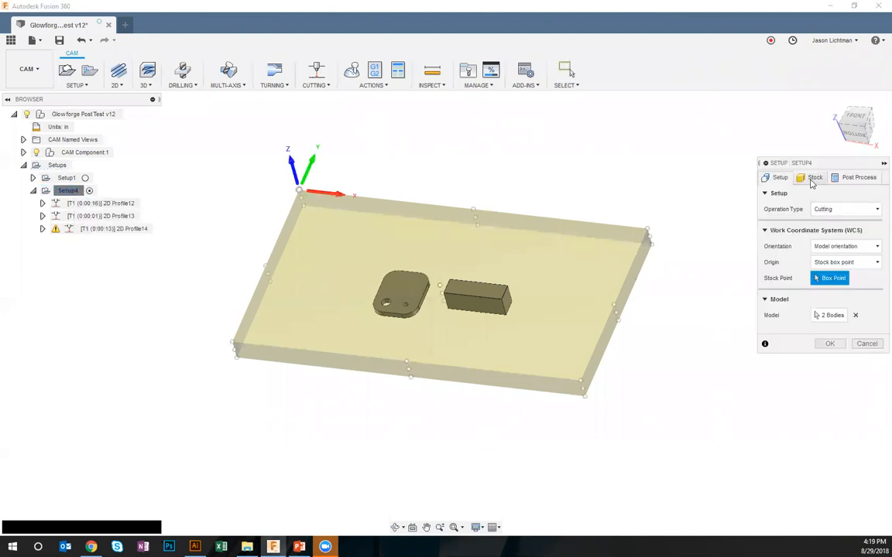
{"action": "left_click", "coordinate": [813, 178]}
{"action": "left_click", "coordinate": [847, 242]}
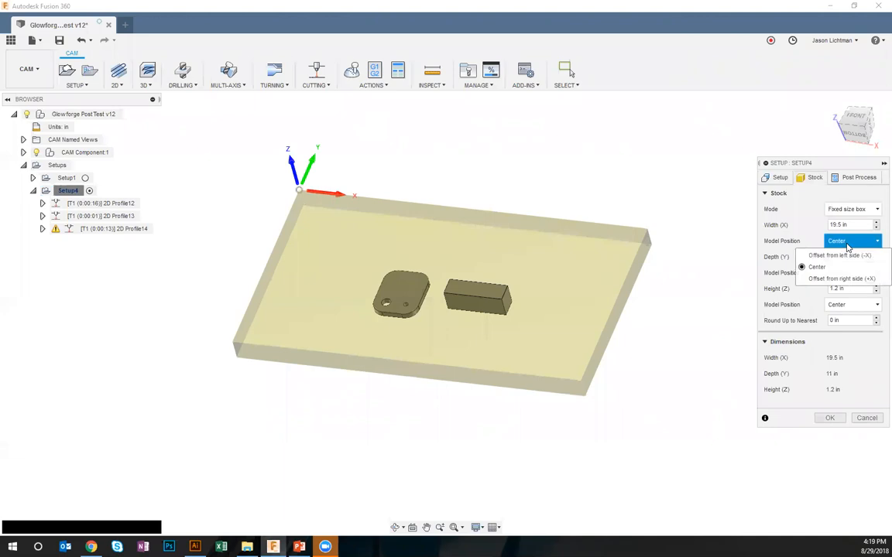
{"action": "left_click", "coordinate": [841, 279]}
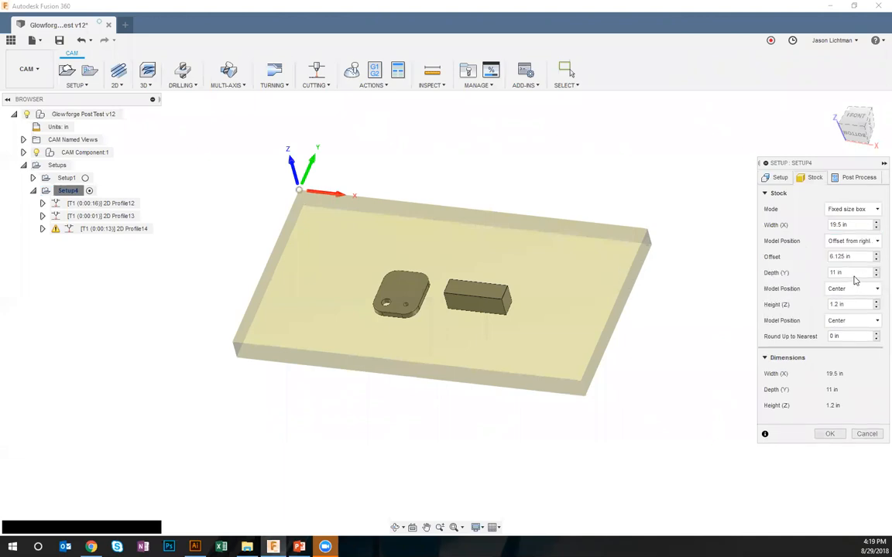
{"action": "left_click", "coordinate": [861, 258]}
{"action": "type", "text": "1"}
Set the stock's depth position to an offset from the front side of 1 in, check the front view, and apply the setup
{"action": "left_click", "coordinate": [854, 288]}
{"action": "left_click", "coordinate": [852, 323]}
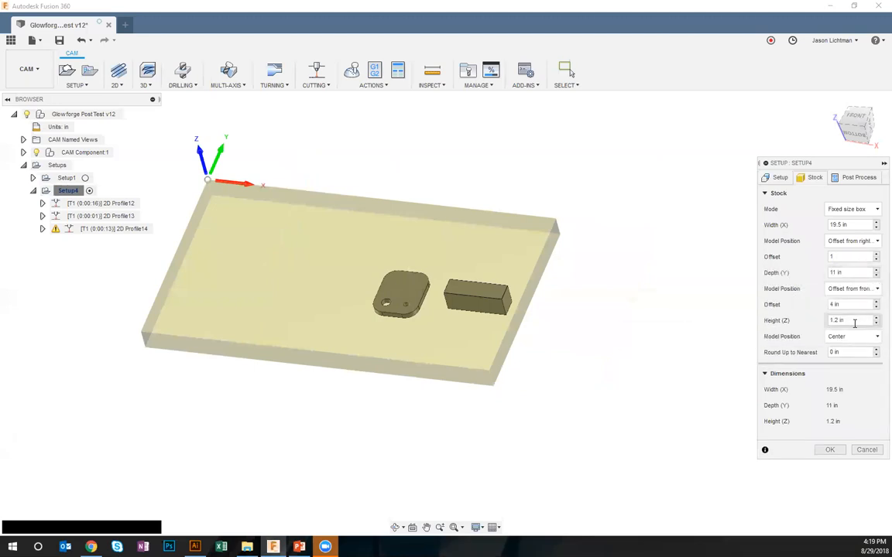
{"action": "left_click", "coordinate": [844, 304]}
{"action": "type", "text": "1"}
{"action": "middle_click_drag", "start_coordinate": [603, 339], "coordinate": [604, 341], "text": "shift"}
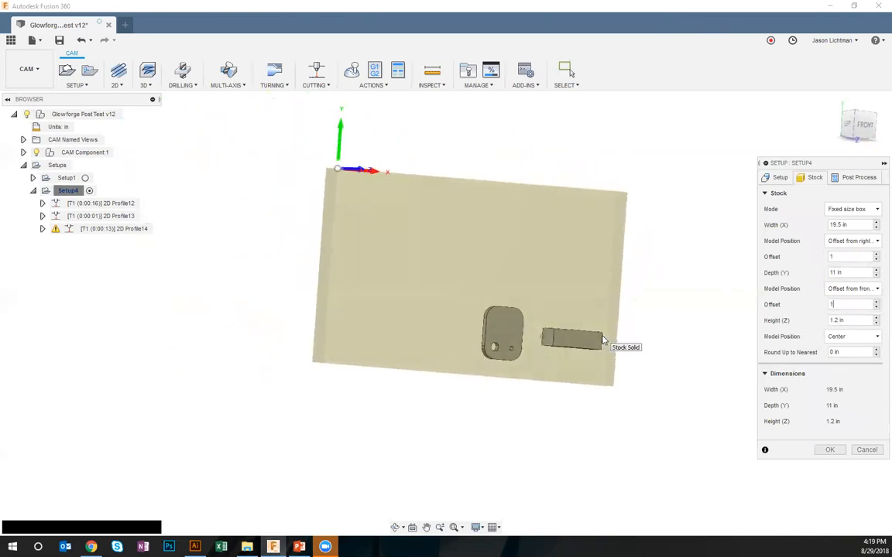
{"action": "left_click", "coordinate": [859, 126]}
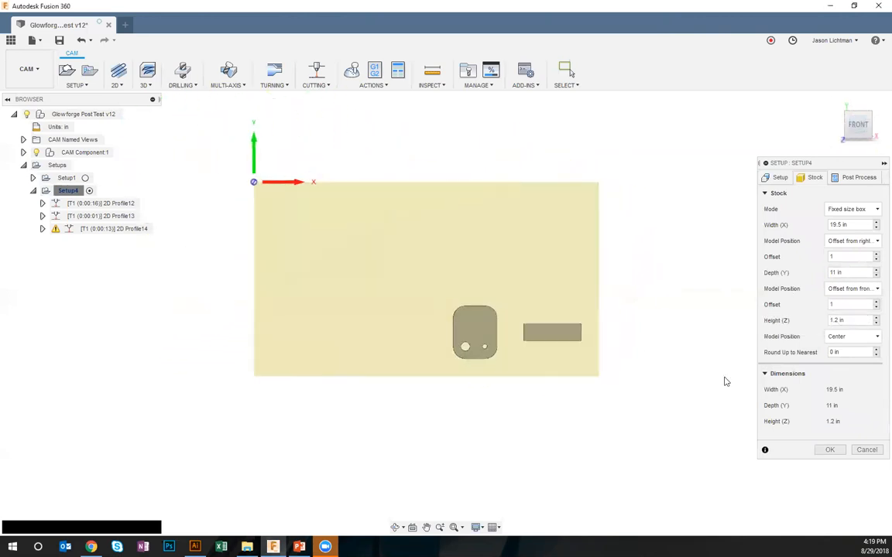
{"action": "left_click", "coordinate": [829, 450]}
{"action": "scroll", "coordinate": [436, 277], "scroll_direction": "up", "scroll_amount": 1}
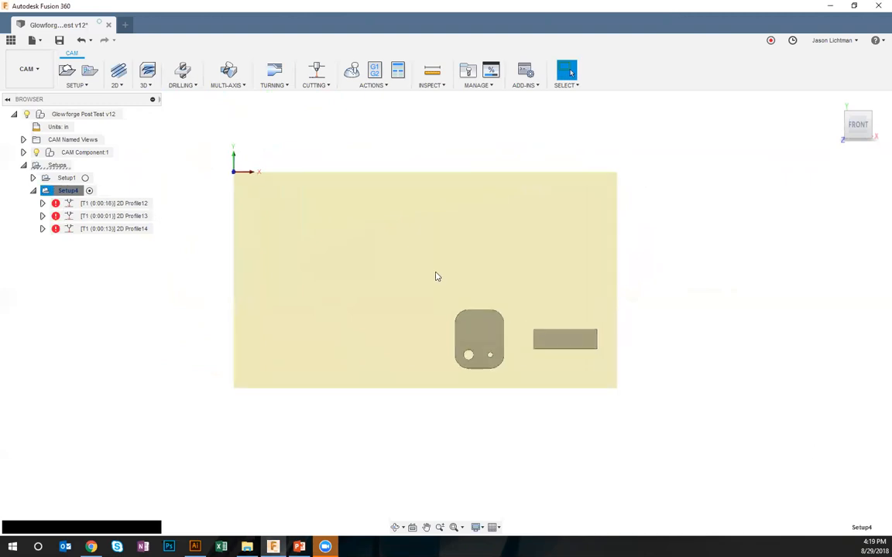
Regenerate Setup4's toolpaths, then post the setup to the Desktop as 1009.svg
{"action": "right_click", "coordinate": [64, 190]}
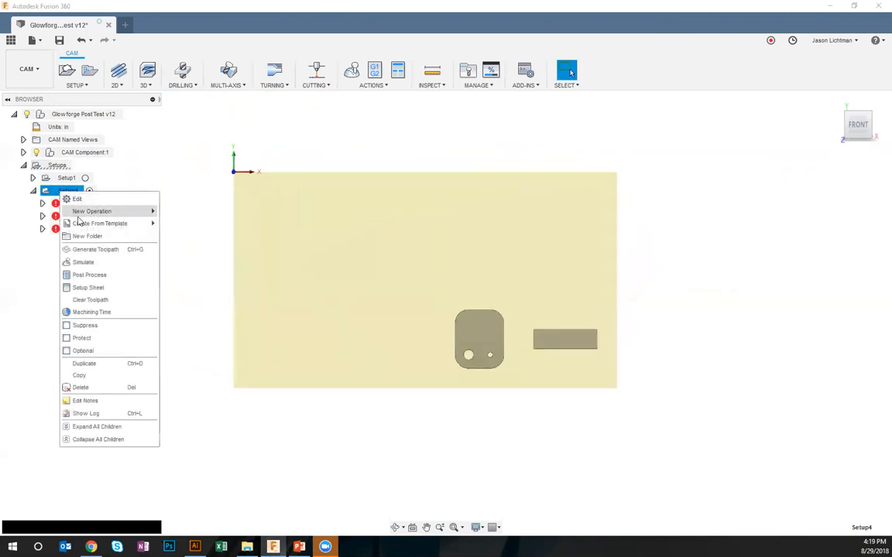
{"action": "left_click", "coordinate": [92, 250]}
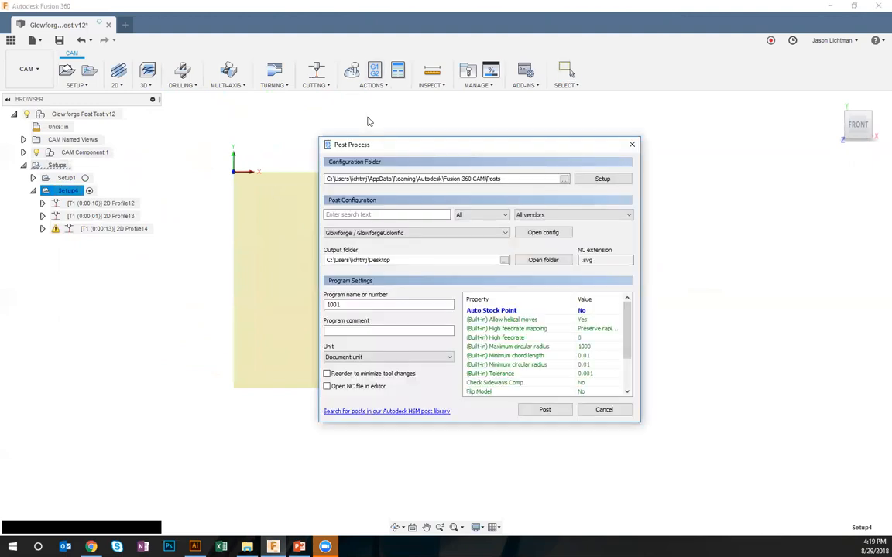
{"action": "left_click", "coordinate": [392, 302]}
{"action": "key", "text": "BackSpace"}
{"action": "type", "text": "9"}
{"action": "left_click", "coordinate": [537, 404]}
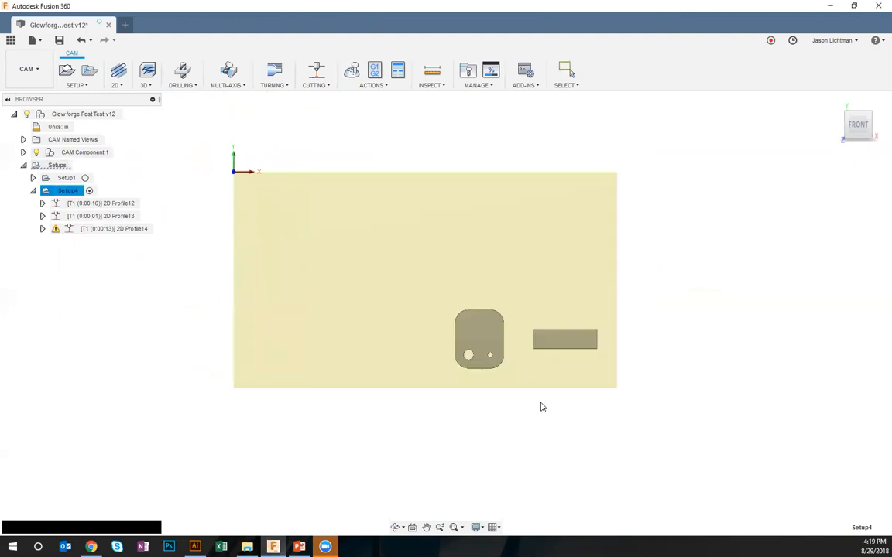
{"action": "left_click", "coordinate": [794, 519]}
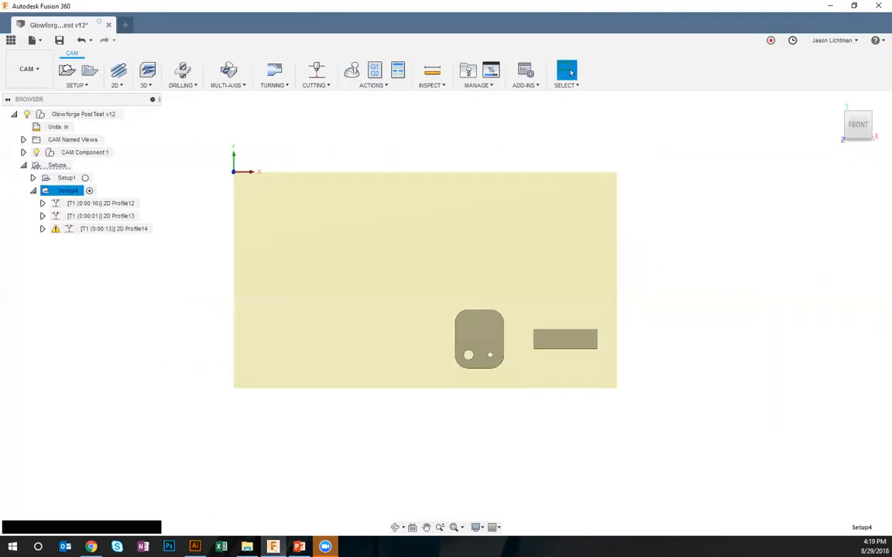
Switch to Illustrator, open 1009.svg and view its artboard at 50% to check the part placement
{"action": "left_click", "coordinate": [195, 547]}
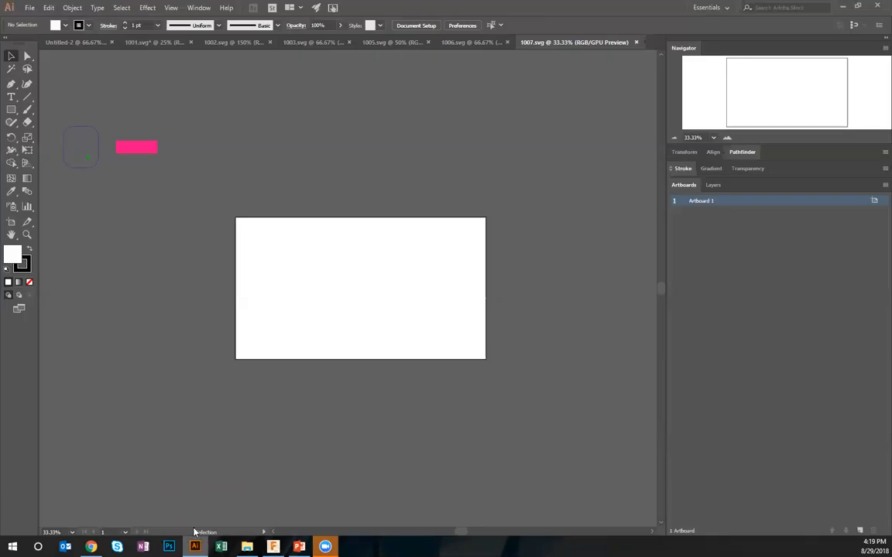
{"action": "left_click", "coordinate": [29, 7]}
{"action": "left_click", "coordinate": [48, 45]}
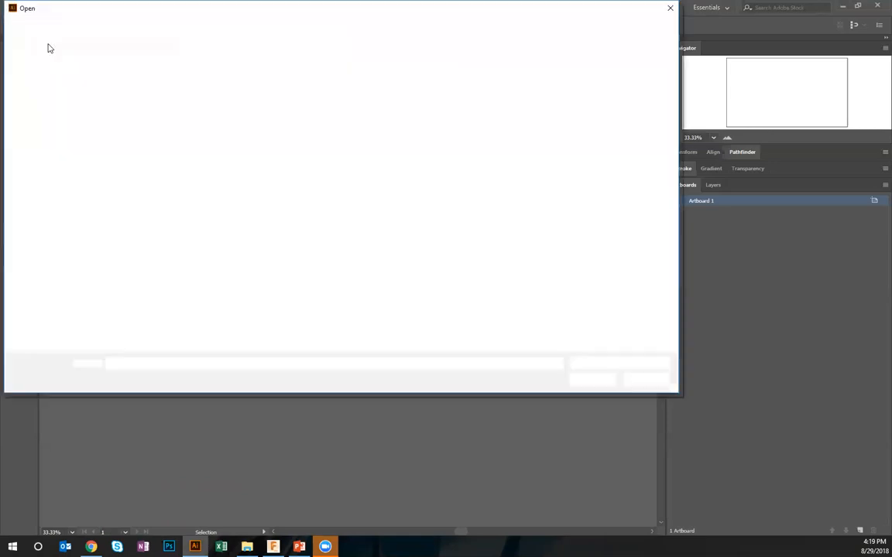
{"action": "left_click", "coordinate": [293, 158]}
{"action": "double_click", "coordinate": [292, 158]}
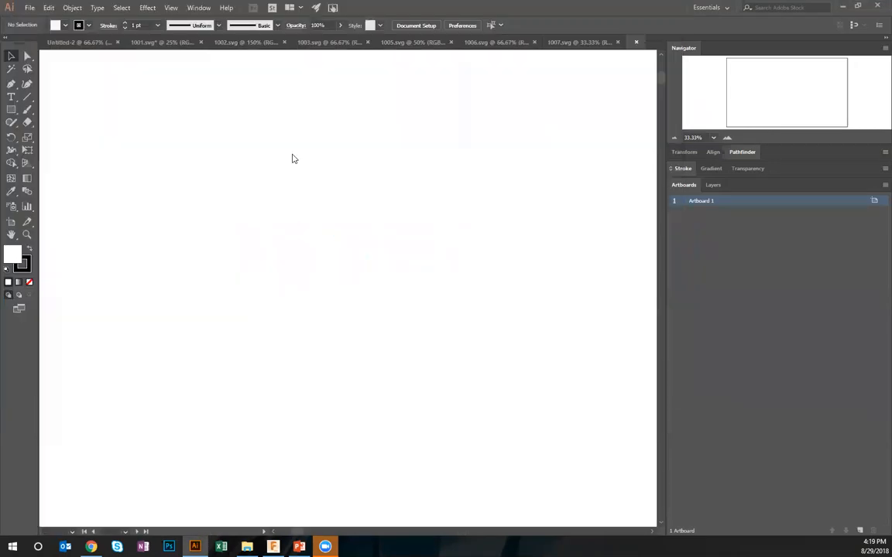
{"action": "left_click", "coordinate": [674, 138]}
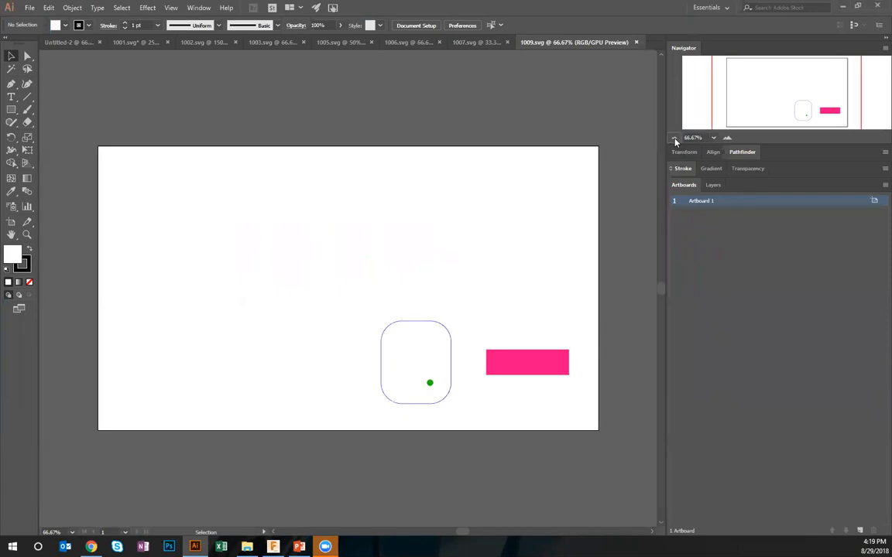
{"action": "left_click", "coordinate": [674, 138]}
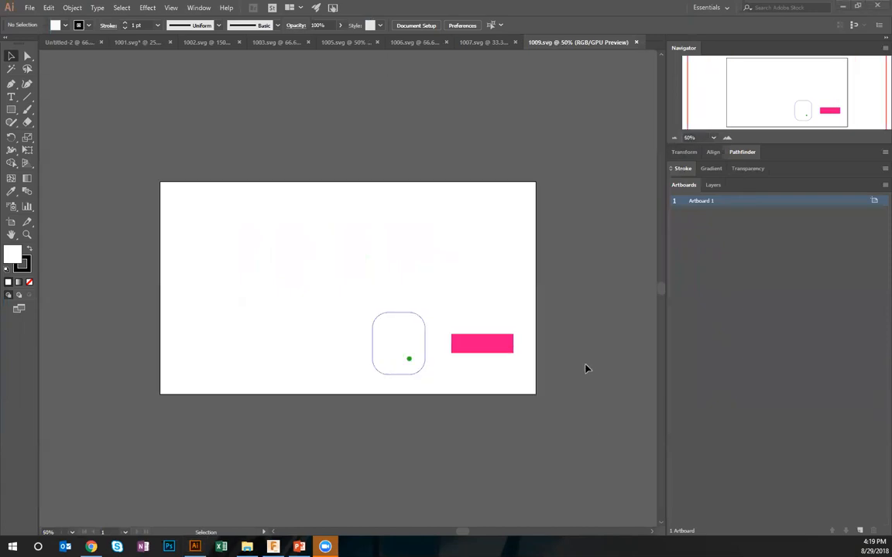
Switch to Glowforge, upload 1009.svg as a new design and zoom out to view the bed
{"action": "key", "text": "alt+Tab"}
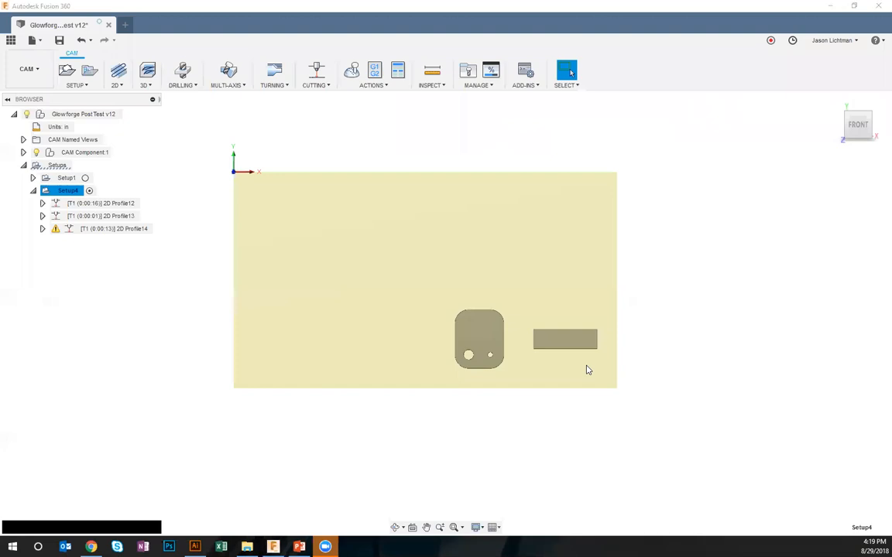
{"action": "key", "text": "alt+Tab"}
{"action": "left_click", "coordinate": [12, 46]}
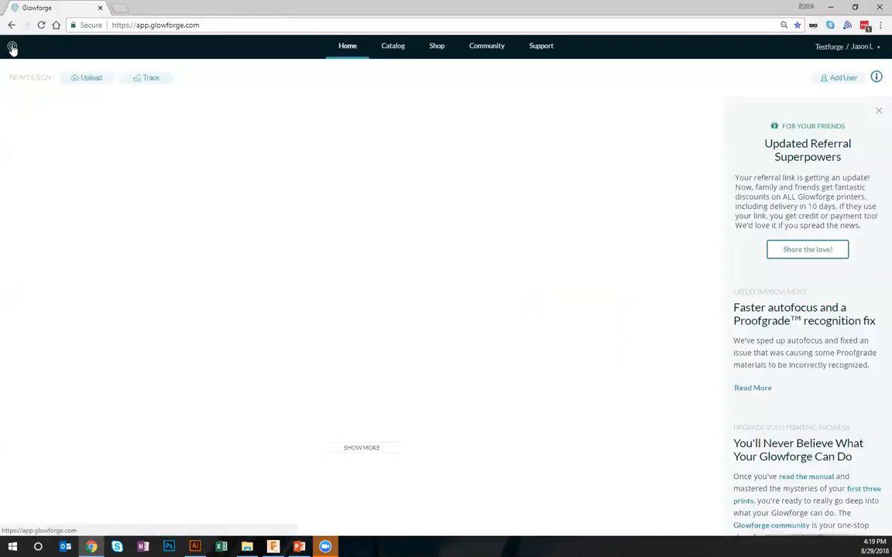
{"action": "left_click", "coordinate": [92, 79]}
{"action": "double_click", "coordinate": [292, 151]}
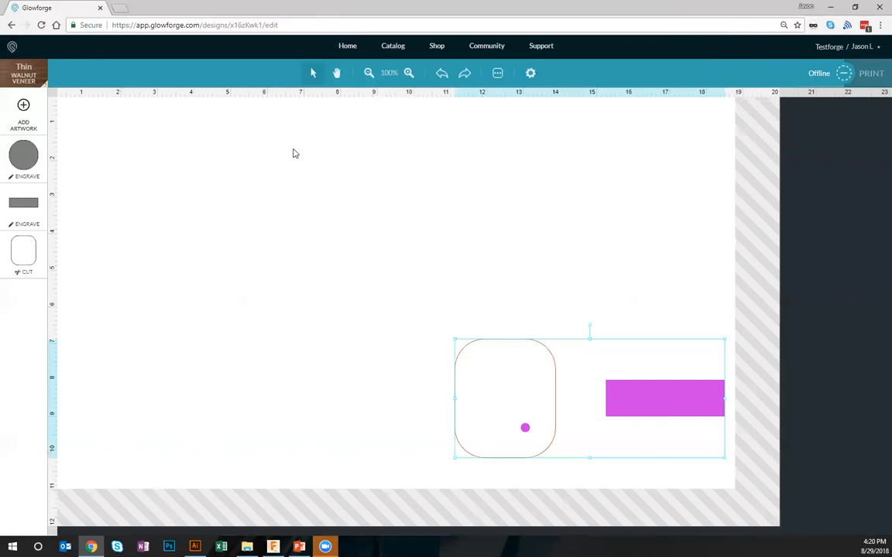
{"action": "left_click", "coordinate": [369, 73]}
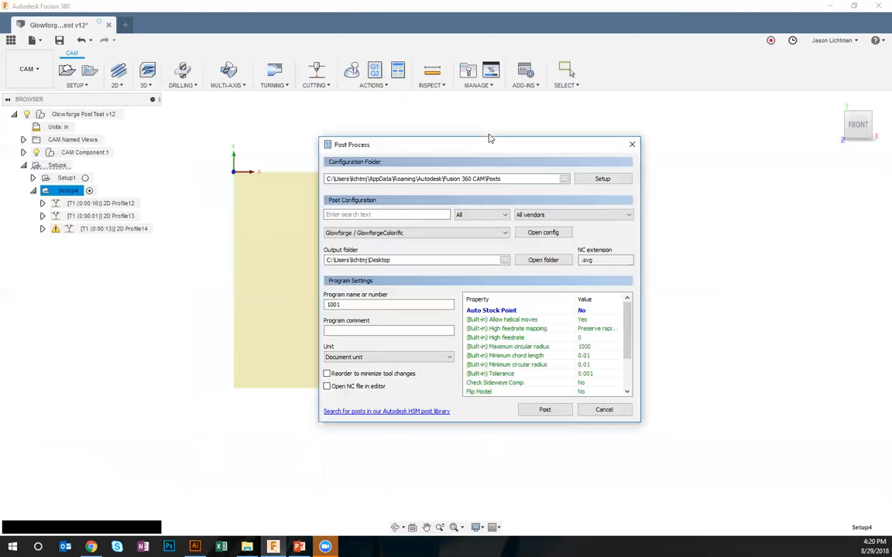
In Fusion 360's post process properties for Setup4, set both Auto Stock Point and Use Work Area to Yes
{"action": "left_click", "coordinate": [588, 312]}
{"action": "left_click", "coordinate": [597, 328]}
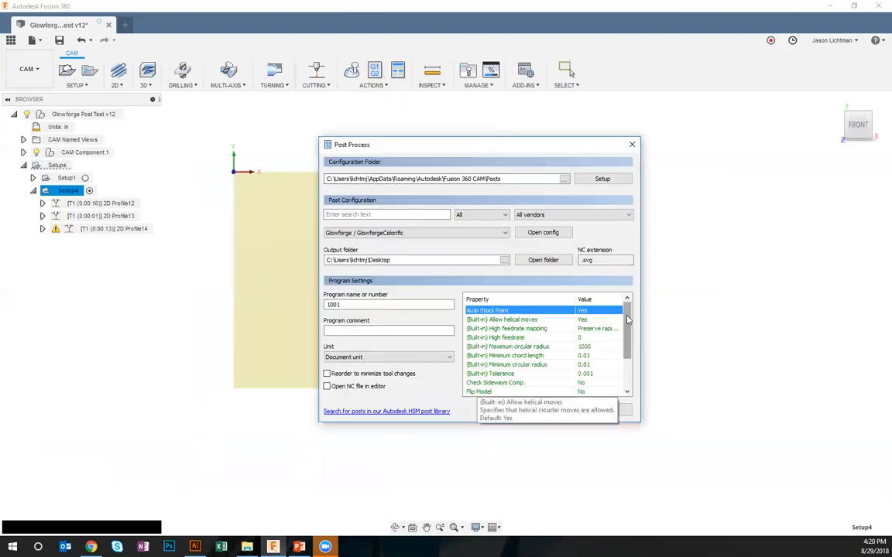
{"action": "left_click_drag", "start_coordinate": [628, 320], "coordinate": [628, 346]}
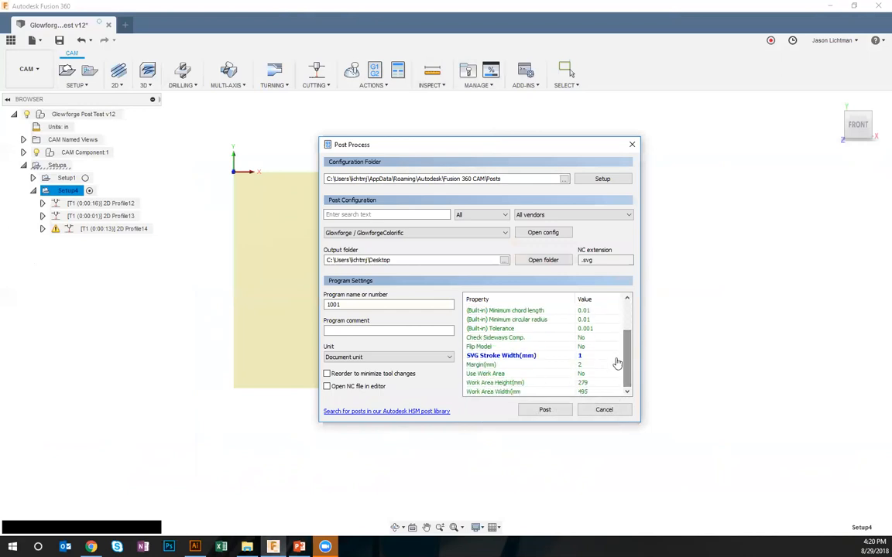
{"action": "left_click", "coordinate": [592, 377]}
{"action": "left_click", "coordinate": [592, 374]}
{"action": "left_click", "coordinate": [596, 390]}
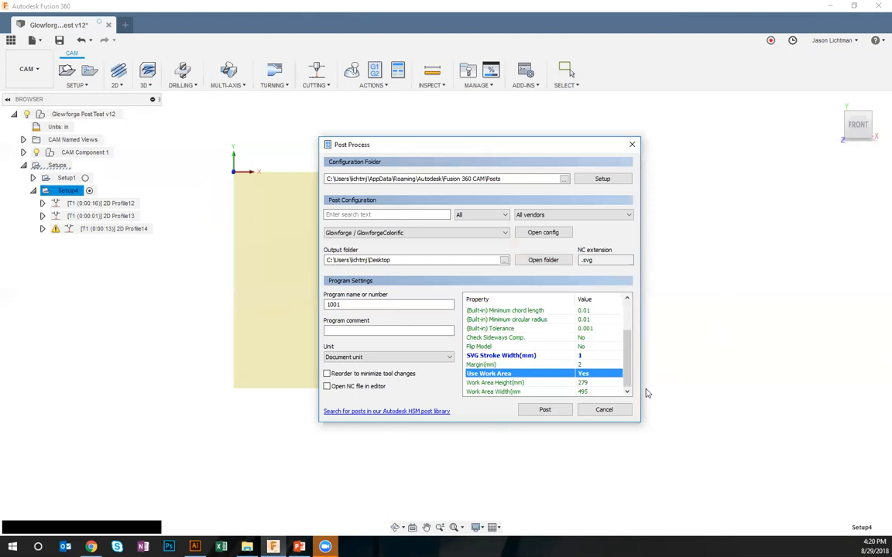
{"action": "mouse_move", "coordinate": [526, 365]}
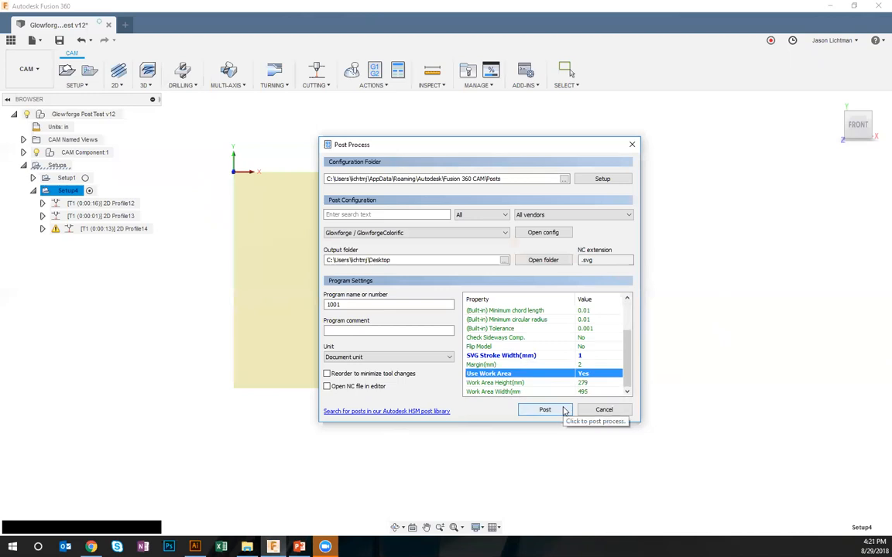
{"action": "left_click", "coordinate": [563, 411]}
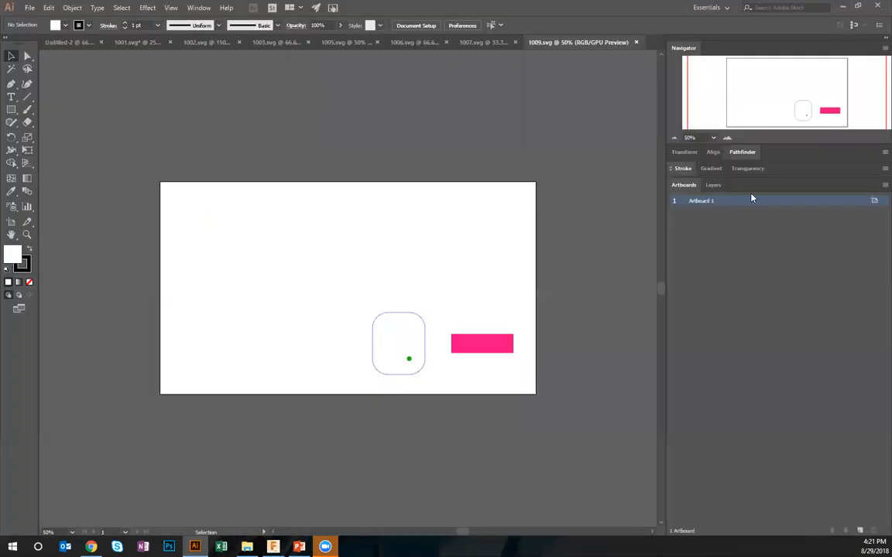
Switch to Illustrator, enlarge 1009.svg to 150% and compare its artwork with the 1001.svg and 1002.svg documents
{"action": "double_click", "coordinate": [727, 138]}
{"action": "left_click_drag", "start_coordinate": [583, 324], "coordinate": [394, 160]}
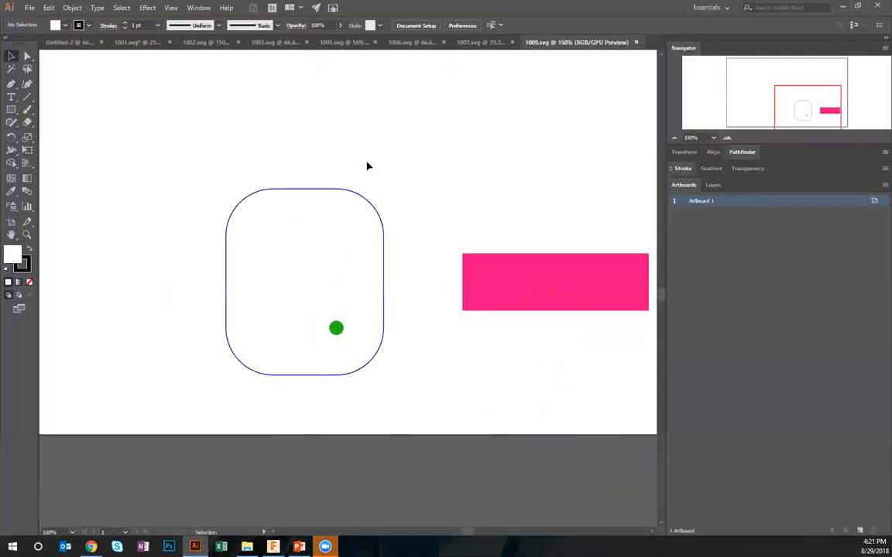
{"action": "left_click", "coordinate": [74, 43]}
{"action": "left_click", "coordinate": [198, 42]}
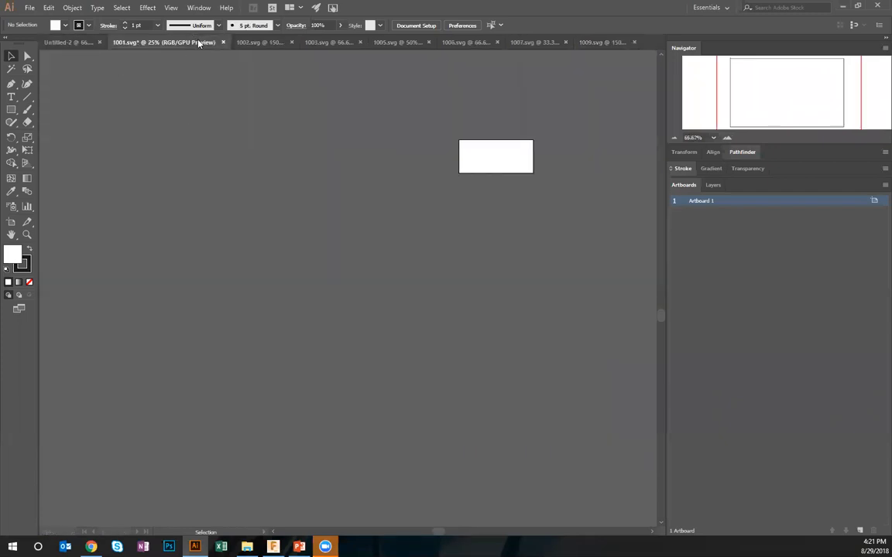
{"action": "left_click", "coordinate": [244, 44]}
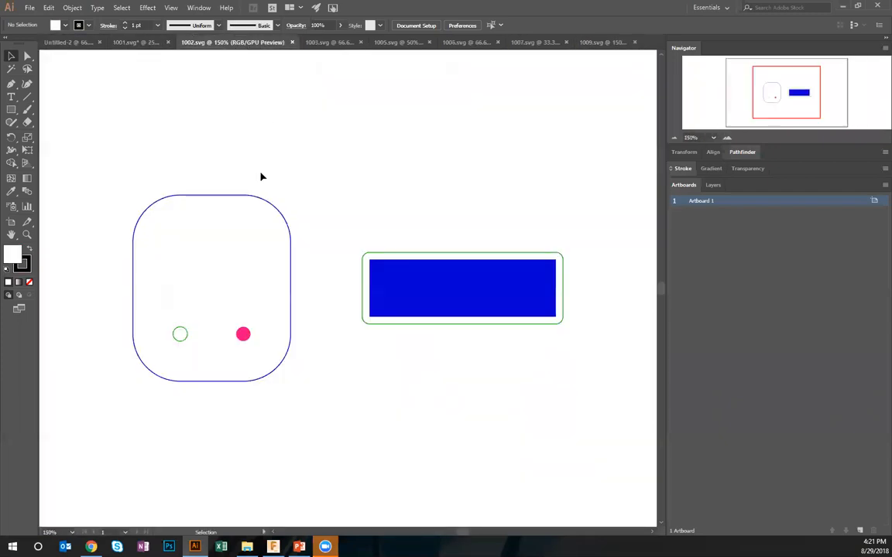
Examine the full canvas around the Untitled-2 artboard at 4.17% in Outline mode, restore the GPU preview and return to 1009.svg
{"action": "left_click", "coordinate": [81, 42]}
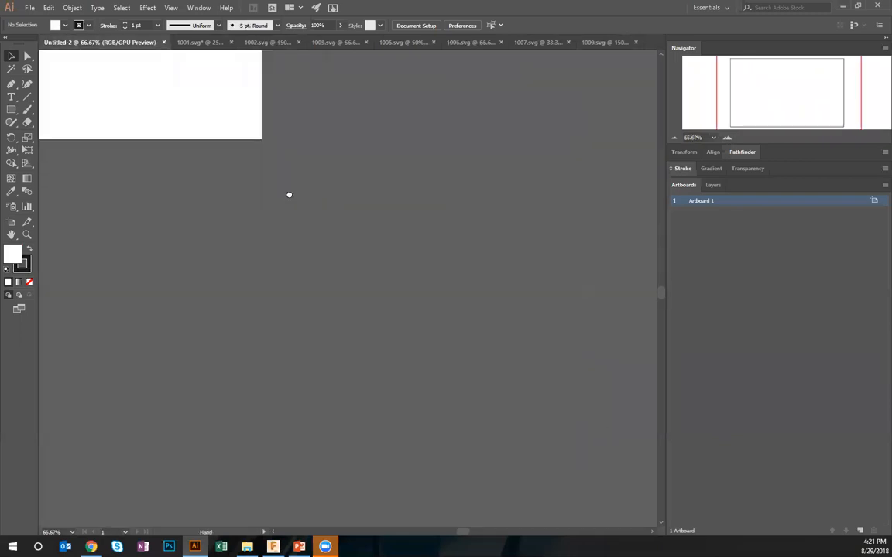
{"action": "left_click", "coordinate": [674, 138]}
{"action": "left_click", "coordinate": [674, 138]}
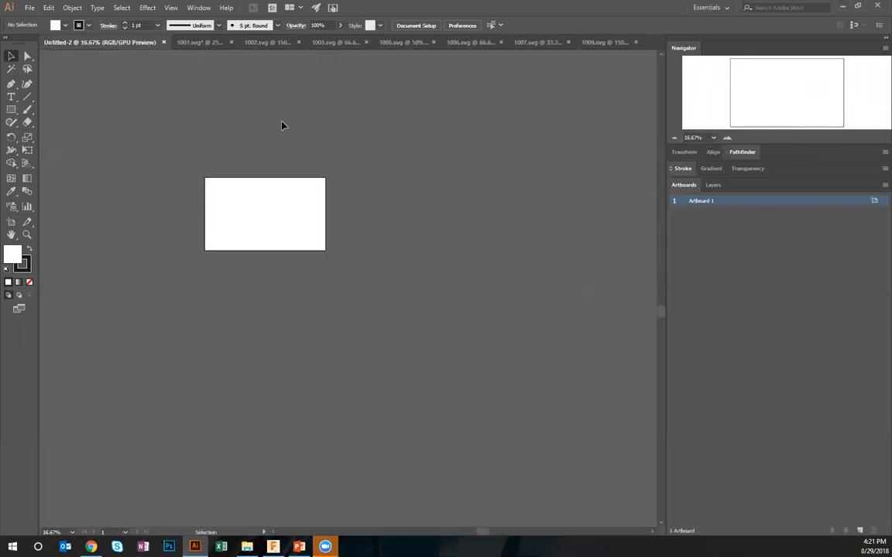
{"action": "left_click", "coordinate": [170, 8]}
{"action": "left_click", "coordinate": [185, 22]}
{"action": "left_click_drag", "start_coordinate": [497, 457], "coordinate": [233, 140]}
{"action": "left_click", "coordinate": [673, 140]}
{"action": "left_click", "coordinate": [674, 141]}
{"action": "left_click", "coordinate": [675, 141]}
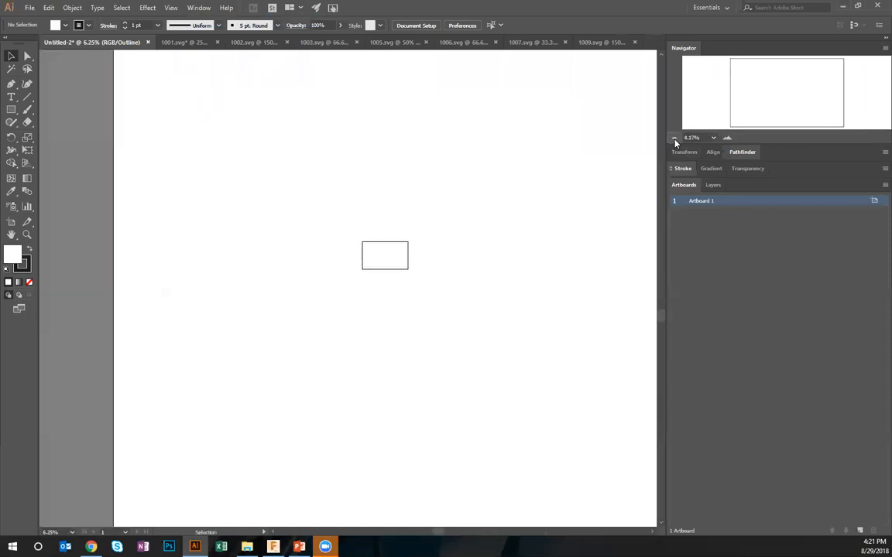
{"action": "left_click", "coordinate": [675, 141]}
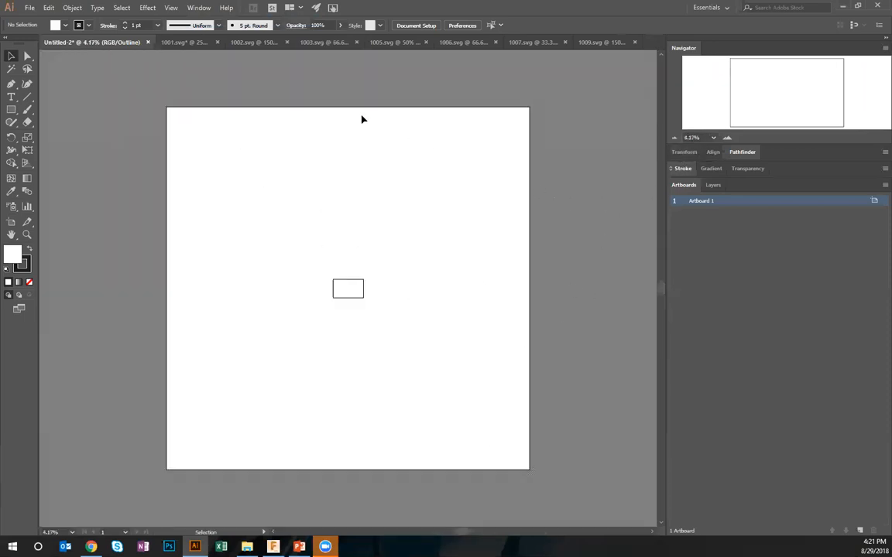
{"action": "left_click", "coordinate": [171, 7]}
{"action": "left_click", "coordinate": [195, 20]}
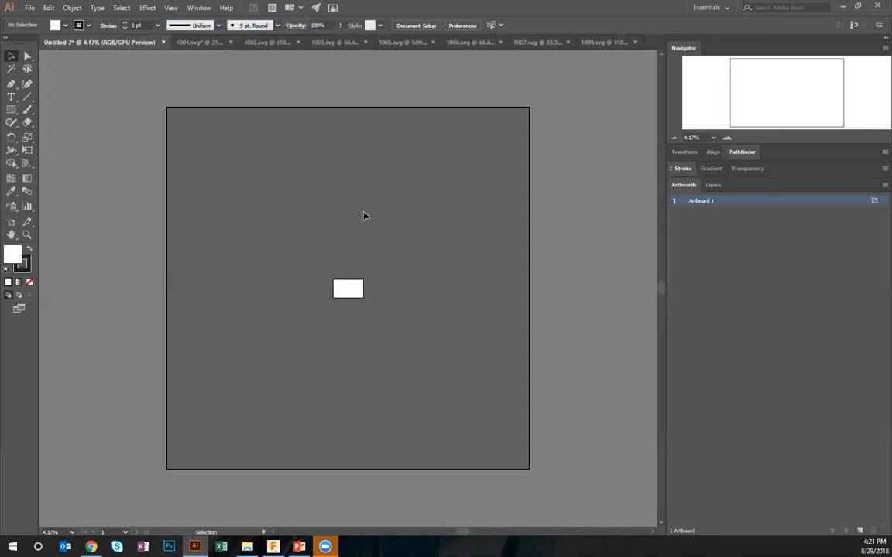
{"action": "left_click", "coordinate": [590, 42]}
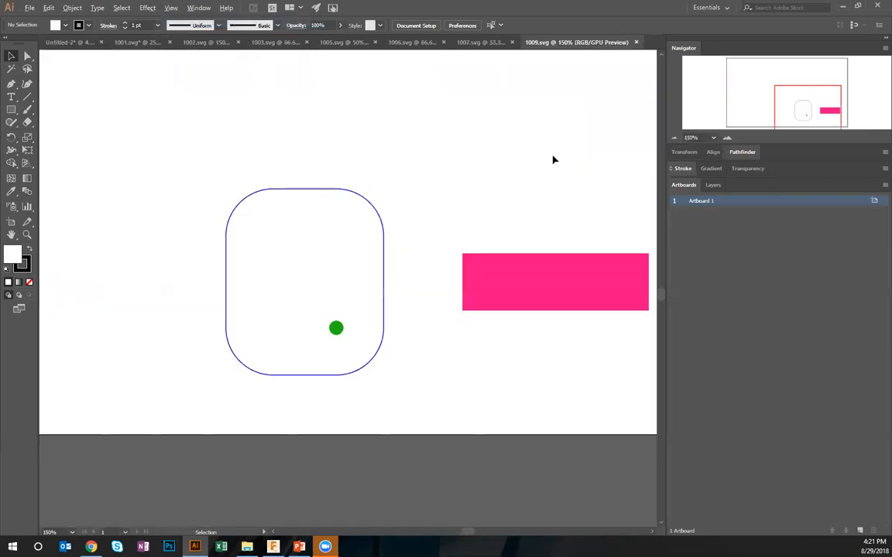
Back in Fusion 360, set Check Sideways Comp. to Yes, cancel the post process and view the two parts up close
{"action": "key", "text": "alt+Tab"}
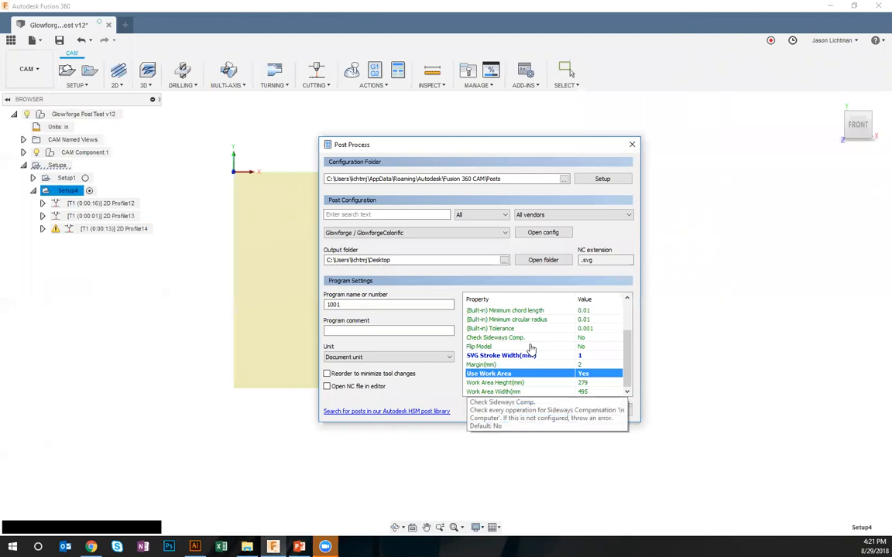
{"action": "left_click", "coordinate": [581, 339]}
{"action": "left_click", "coordinate": [598, 356]}
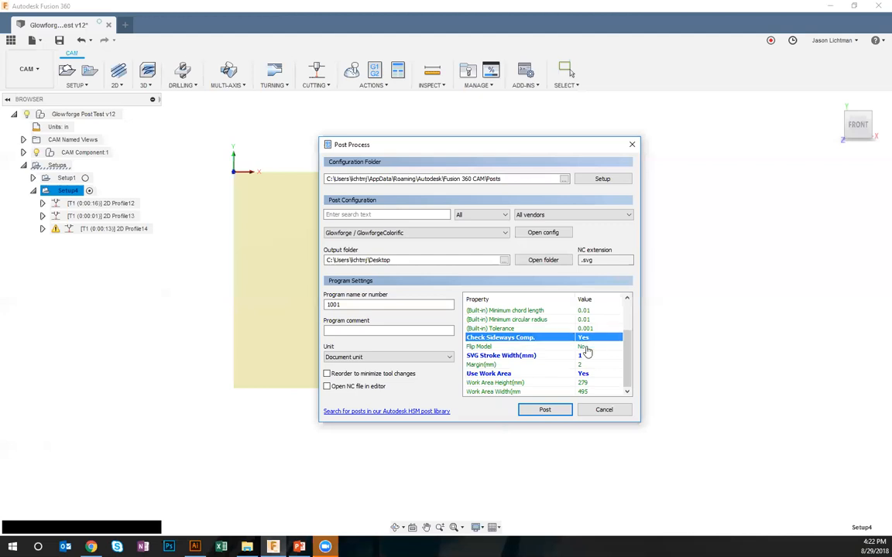
{"action": "left_click", "coordinate": [603, 409]}
{"action": "middle_click_drag", "start_coordinate": [436, 405], "coordinate": [591, 342], "text": "shift"}
{"action": "scroll", "coordinate": [592, 343], "scroll_direction": "up", "scroll_amount": 5}
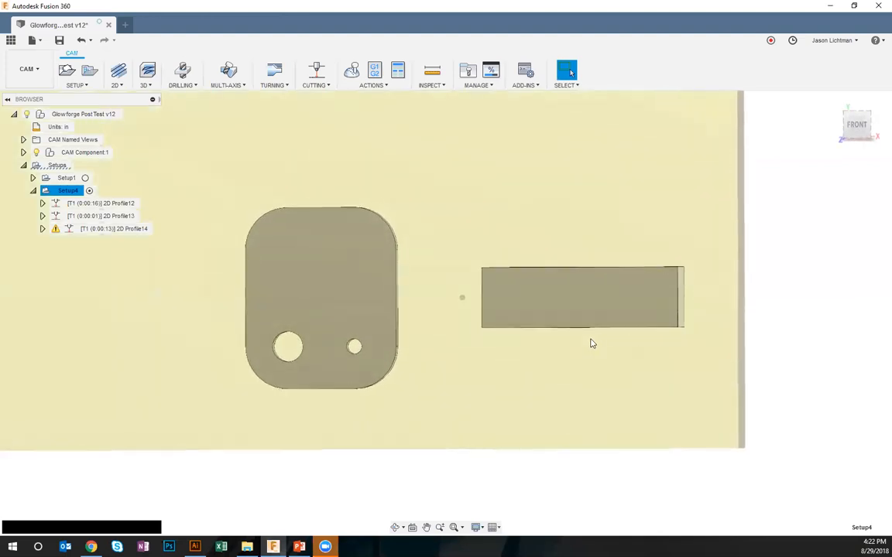
In Illustrator, show 1001.svg in Outline mode and select all the artwork on Layer 1
{"action": "left_click", "coordinate": [197, 548]}
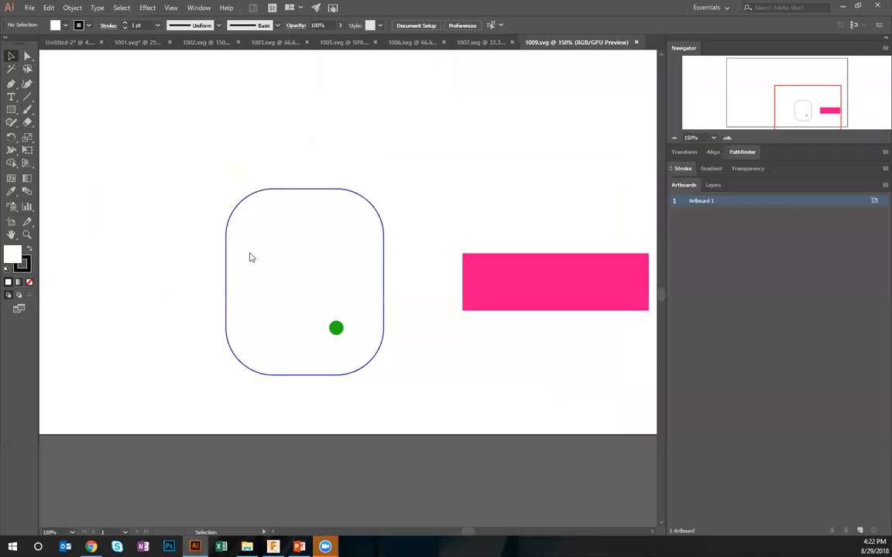
{"action": "left_click", "coordinate": [135, 42]}
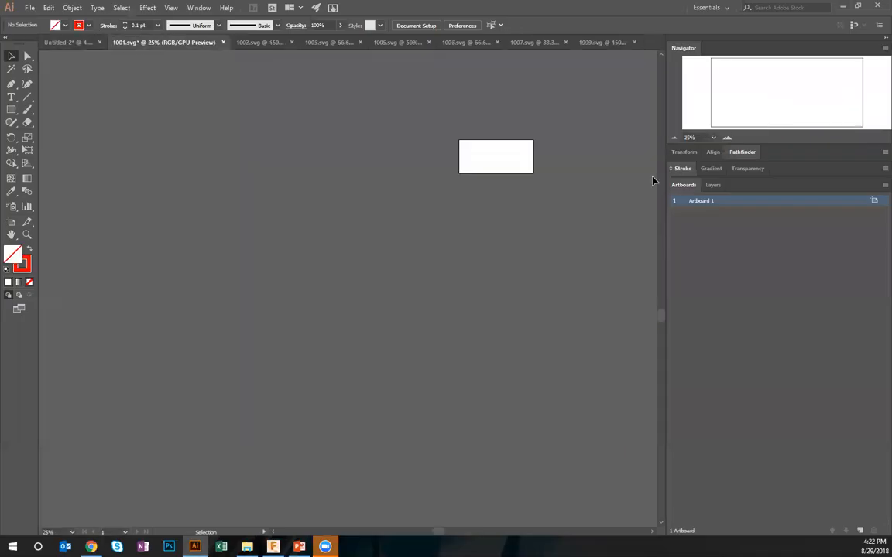
{"action": "left_click", "coordinate": [171, 7]}
{"action": "left_click", "coordinate": [193, 18]}
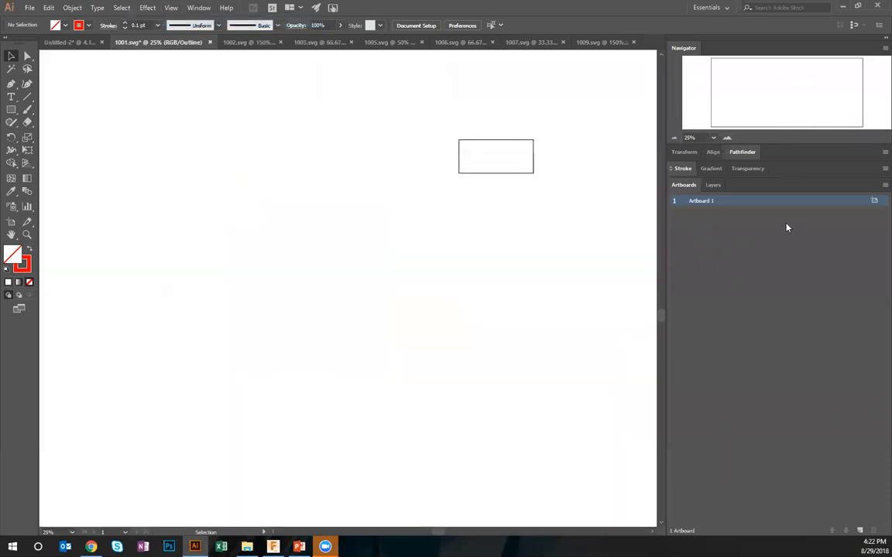
{"action": "left_click", "coordinate": [713, 185]}
{"action": "left_click", "coordinate": [701, 201]}
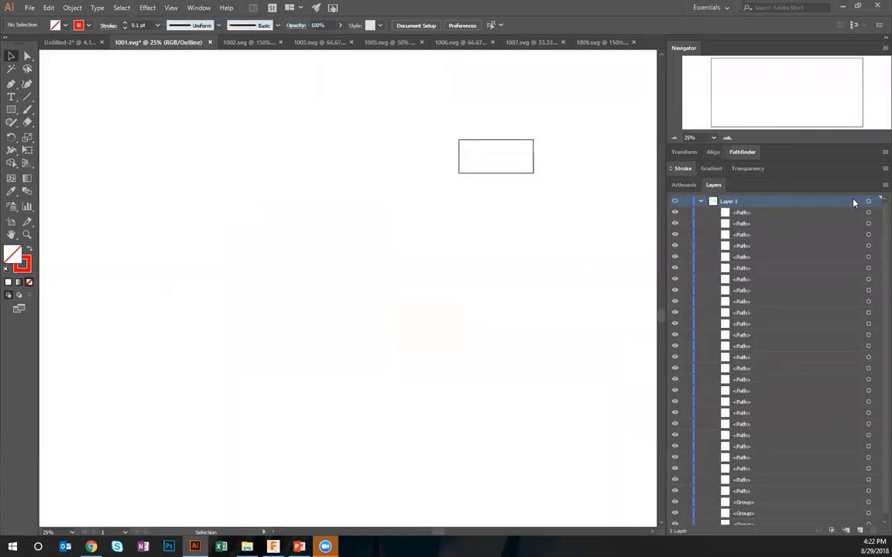
{"action": "left_click", "coordinate": [867, 201]}
Locate the selected artwork on the full 1001.svg canvas, examine both parts at 100% and clear the selection
{"action": "scroll", "coordinate": [452, 243], "scroll_direction": "up", "scroll_amount": 5}
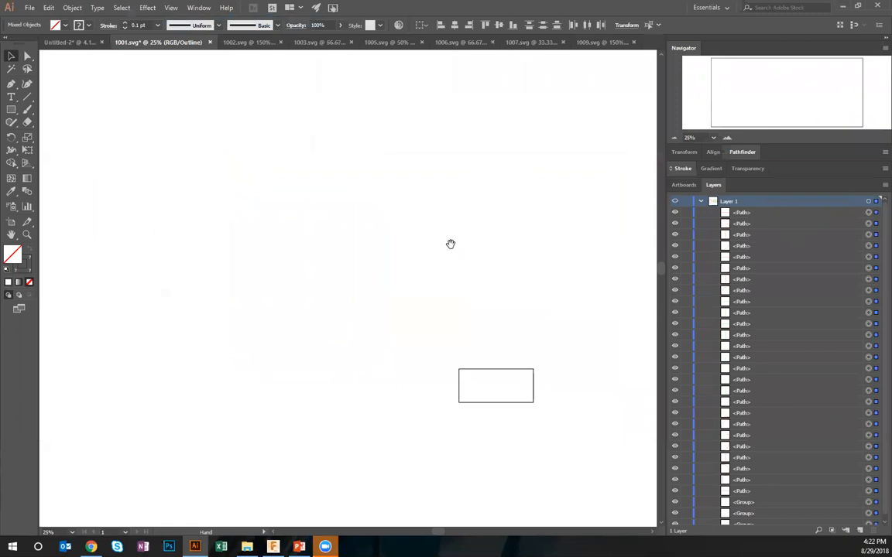
{"action": "left_click", "coordinate": [674, 138]}
{"action": "left_click", "coordinate": [674, 138]}
{"action": "left_click", "coordinate": [674, 138]}
{"action": "left_click", "coordinate": [673, 139]}
{"action": "left_click", "coordinate": [674, 139]}
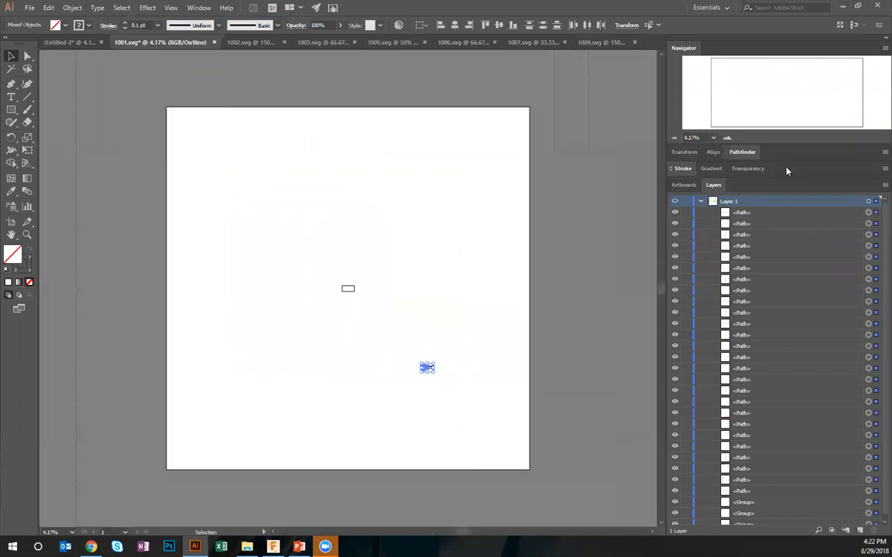
{"action": "left_click", "coordinate": [726, 138]}
{"action": "left_click", "coordinate": [726, 139]}
{"action": "left_click", "coordinate": [727, 139]}
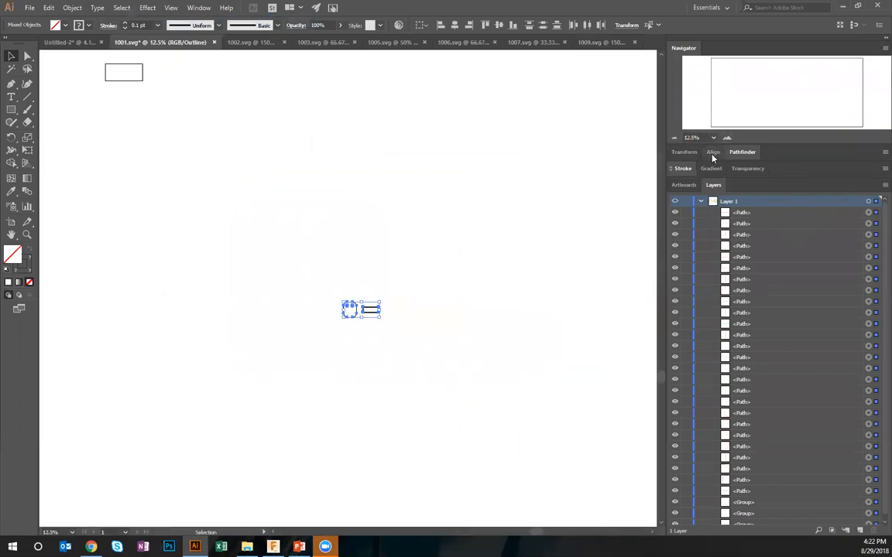
{"action": "left_click", "coordinate": [726, 139]}
{"action": "left_click", "coordinate": [726, 139]}
{"action": "left_click", "coordinate": [726, 139]}
{"action": "left_click", "coordinate": [726, 139]}
{"action": "left_click_drag", "start_coordinate": [568, 372], "coordinate": [561, 266]}
{"action": "left_click", "coordinate": [726, 139]}
{"action": "left_click", "coordinate": [726, 140]}
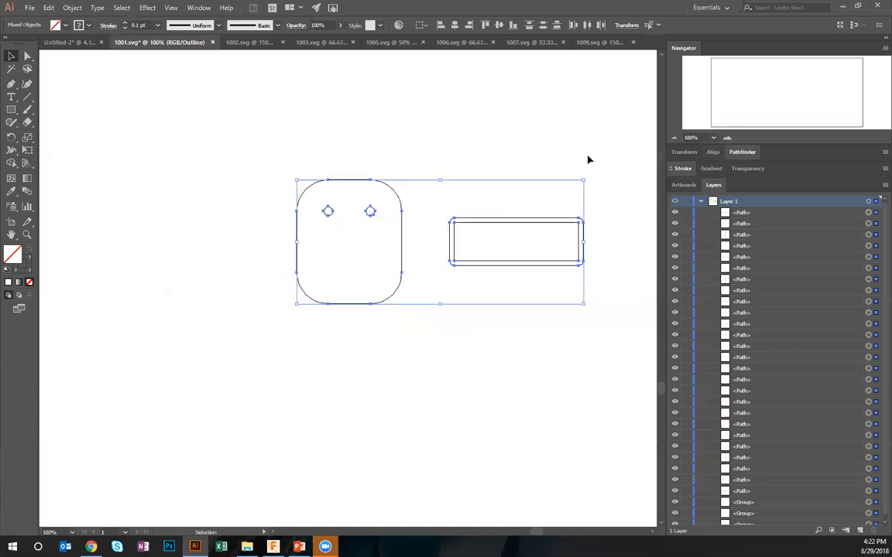
{"action": "left_click", "coordinate": [589, 159]}
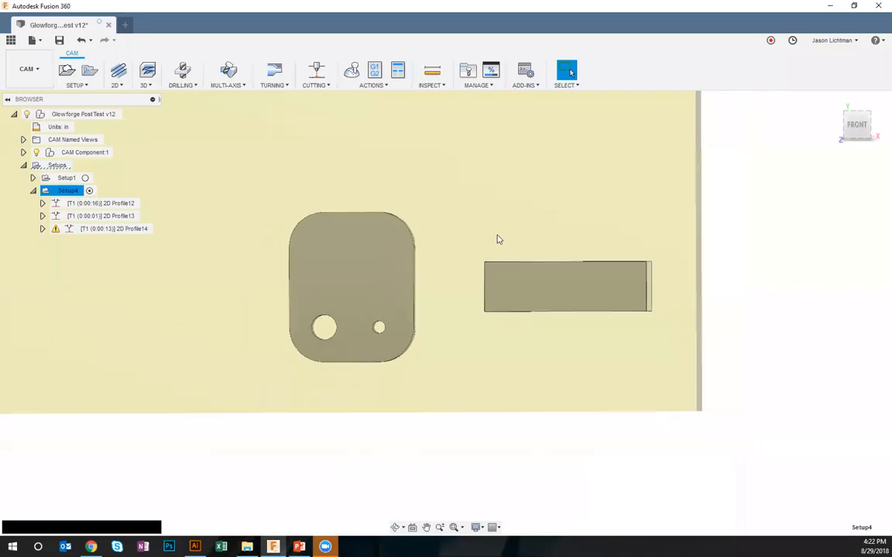
In Fusion 360, change Setup4's orientation to Select Z axis/plane & X axis, using the face on the stock's opposite side as Z axis
{"action": "right_click", "coordinate": [77, 193]}
{"action": "left_click", "coordinate": [93, 200]}
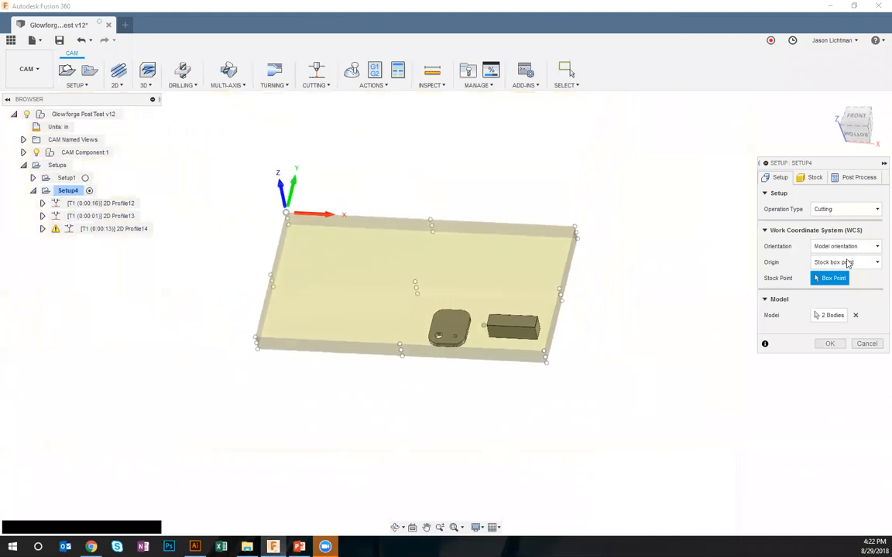
{"action": "left_click", "coordinate": [845, 246]}
{"action": "left_click", "coordinate": [841, 274]}
{"action": "left_click", "coordinate": [455, 342]}
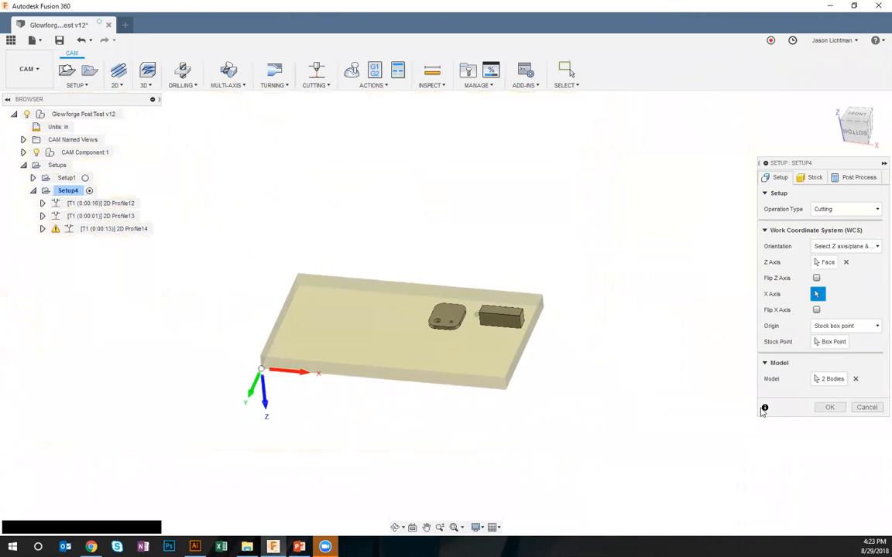
{"action": "left_click", "coordinate": [829, 407]}
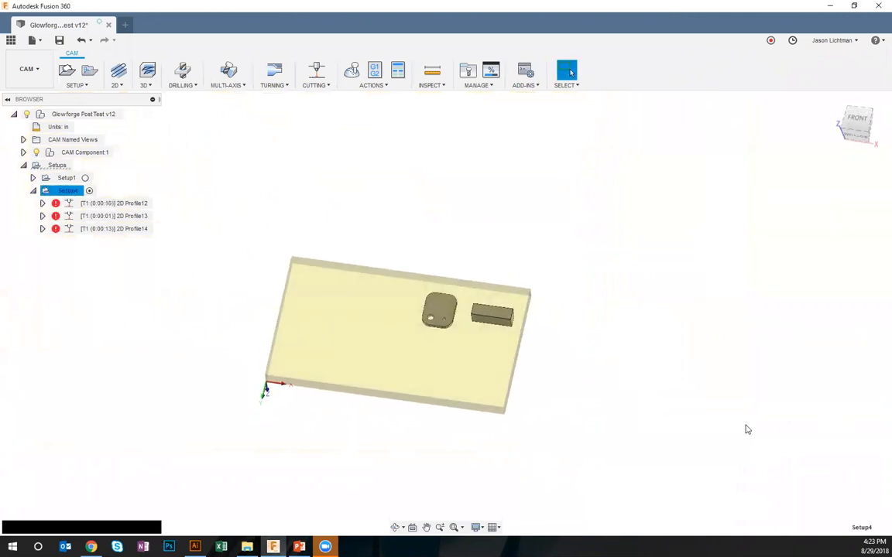
{"action": "right_click", "coordinate": [76, 191]}
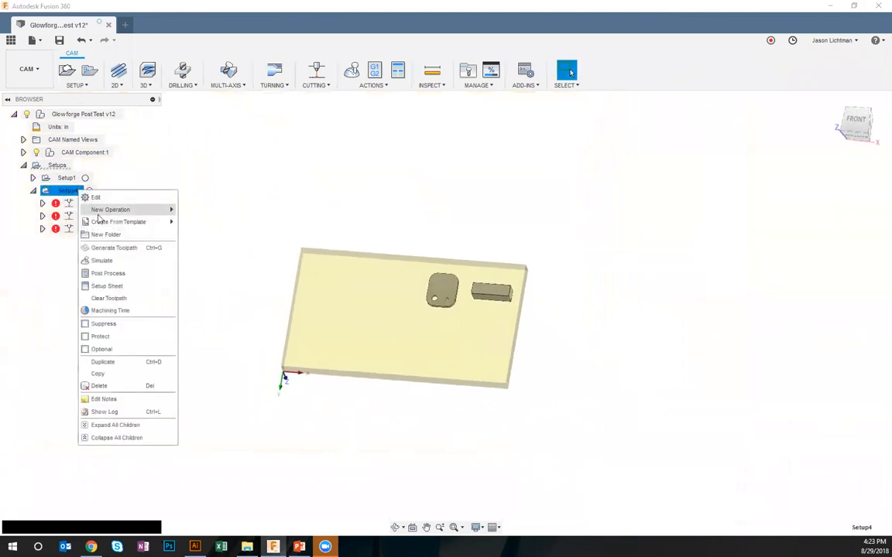
{"action": "left_click", "coordinate": [118, 264]}
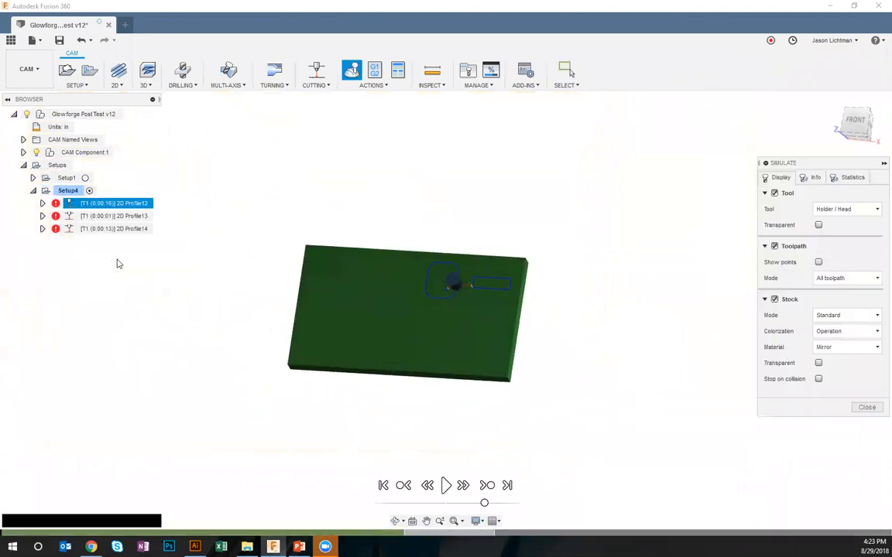
{"action": "left_click", "coordinate": [857, 401]}
Regenerate Setup4's toolpaths and name the post process program 1010
{"action": "right_click", "coordinate": [68, 192]}
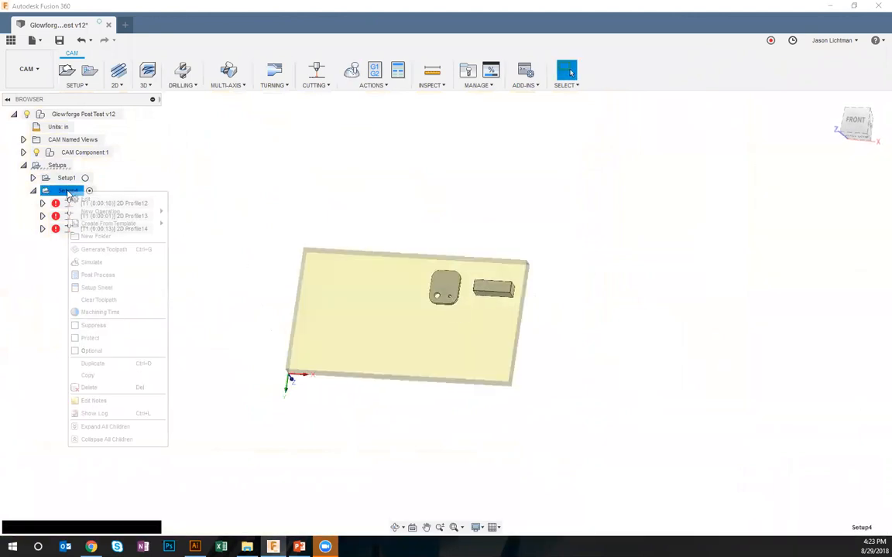
{"action": "left_click", "coordinate": [117, 252]}
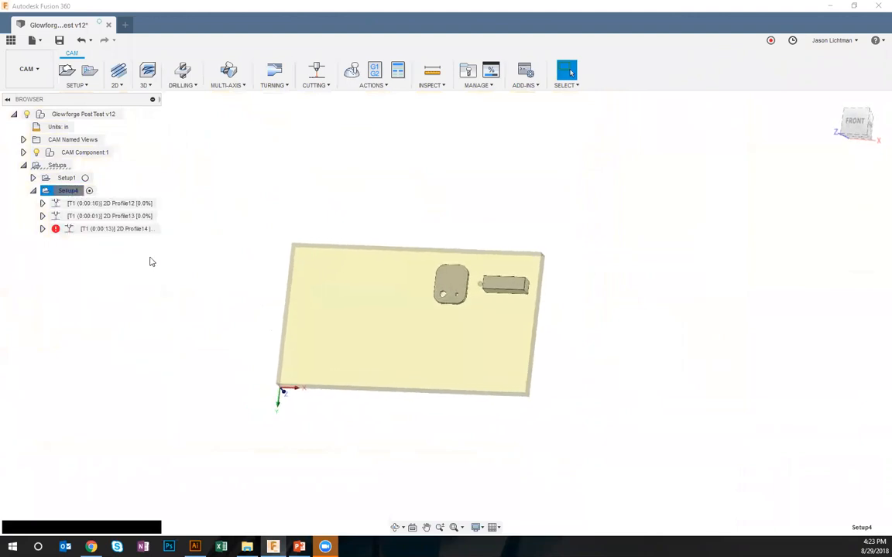
{"action": "left_click", "coordinate": [374, 70]}
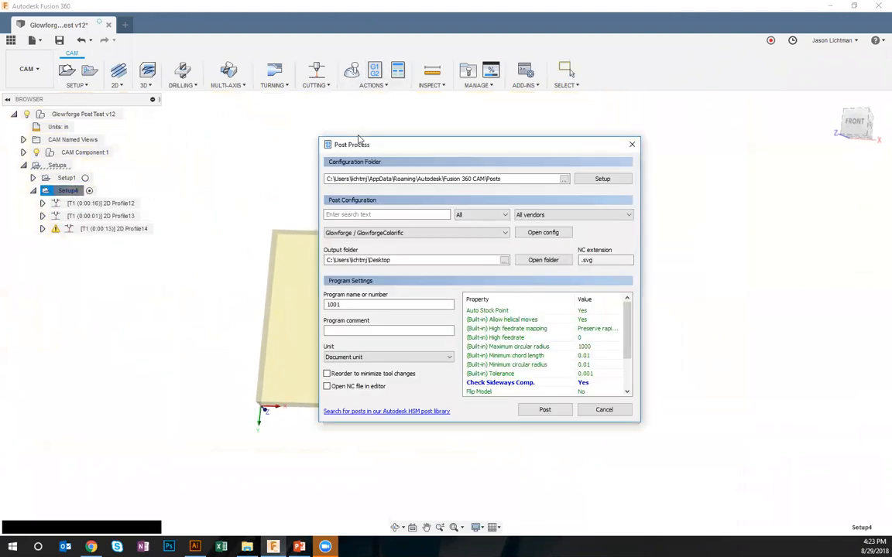
{"action": "left_click", "coordinate": [379, 305]}
{"action": "key", "text": "BackSpace"}
{"action": "key", "text": "BackSpace"}
{"action": "type", "text": "10"}
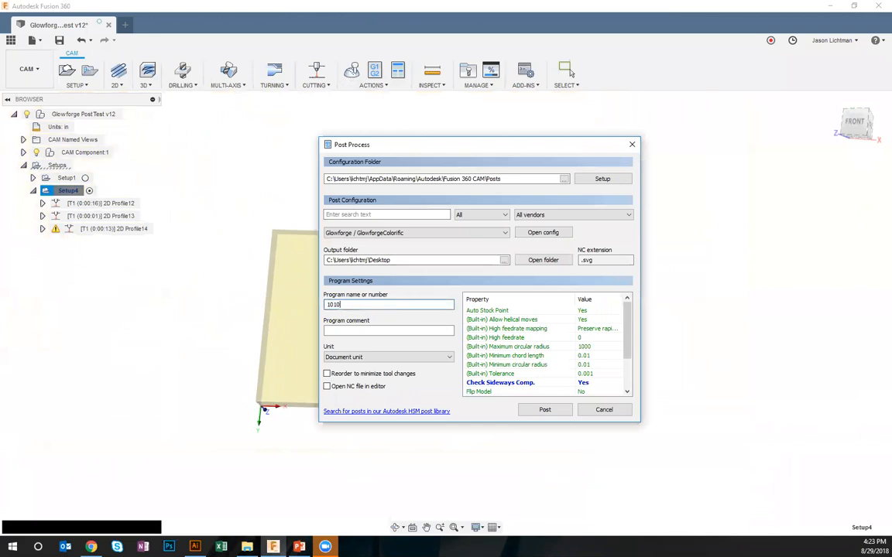
Set Check Sideways Comp. to No, post Setup4 and save the output as 1010.svg on the Desktop
{"action": "left_click", "coordinate": [584, 384]}
{"action": "left_click", "coordinate": [602, 394]}
{"action": "scroll", "coordinate": [542, 356], "scroll_direction": "down", "scroll_amount": 2}
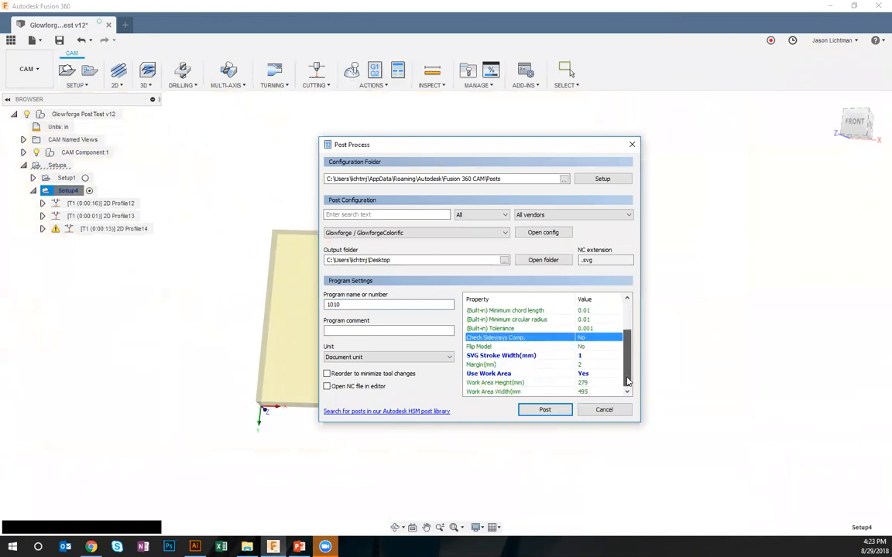
{"action": "left_click", "coordinate": [553, 415]}
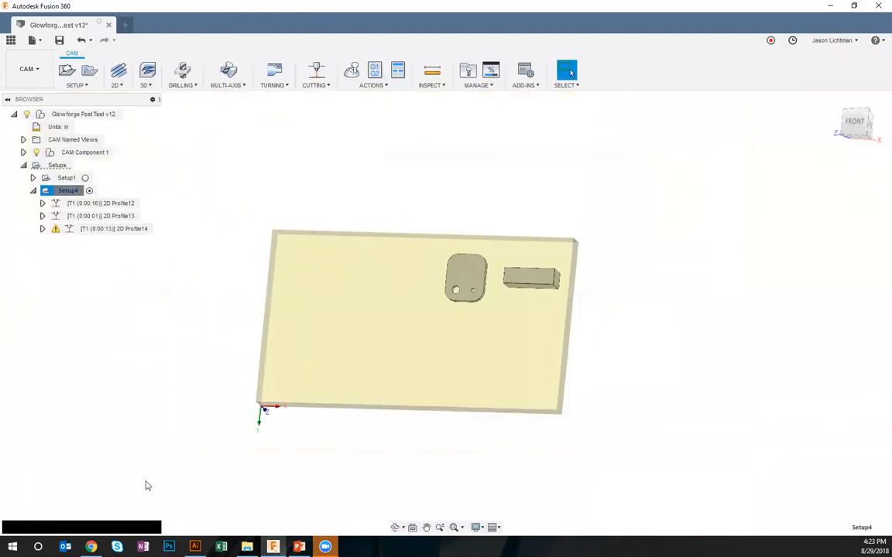
{"action": "left_click", "coordinate": [802, 519]}
Open 1010.svg from the Desktop in Illustrator and view its whole artboard at 66.67%
{"action": "left_click", "coordinate": [196, 547]}
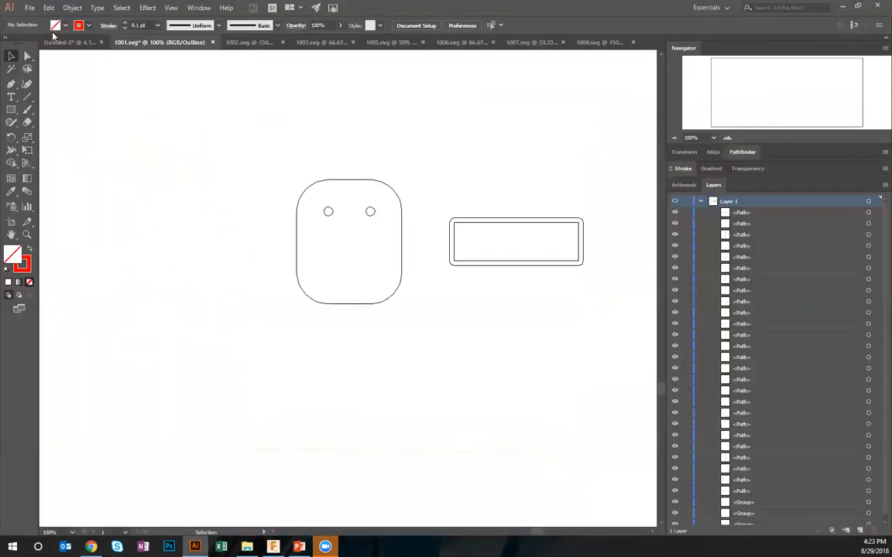
{"action": "left_click", "coordinate": [30, 8]}
{"action": "left_click", "coordinate": [43, 43]}
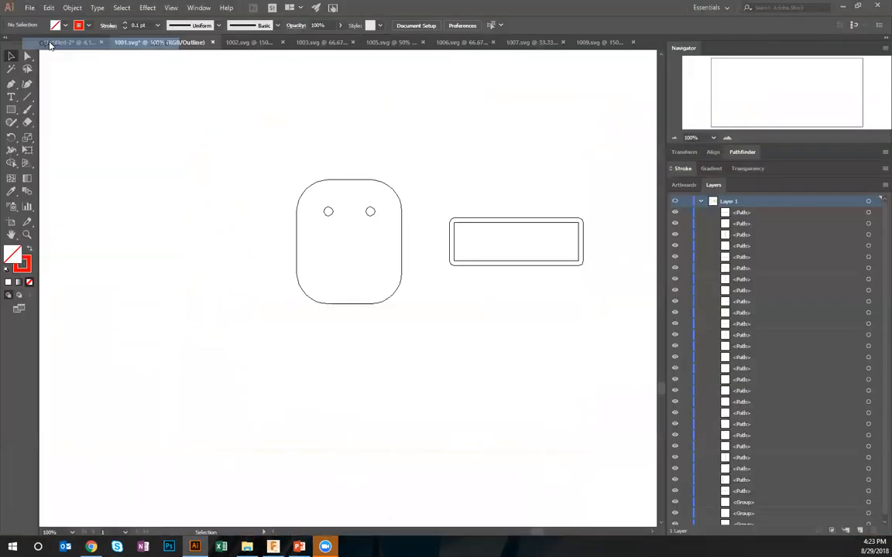
{"action": "double_click", "coordinate": [349, 154]}
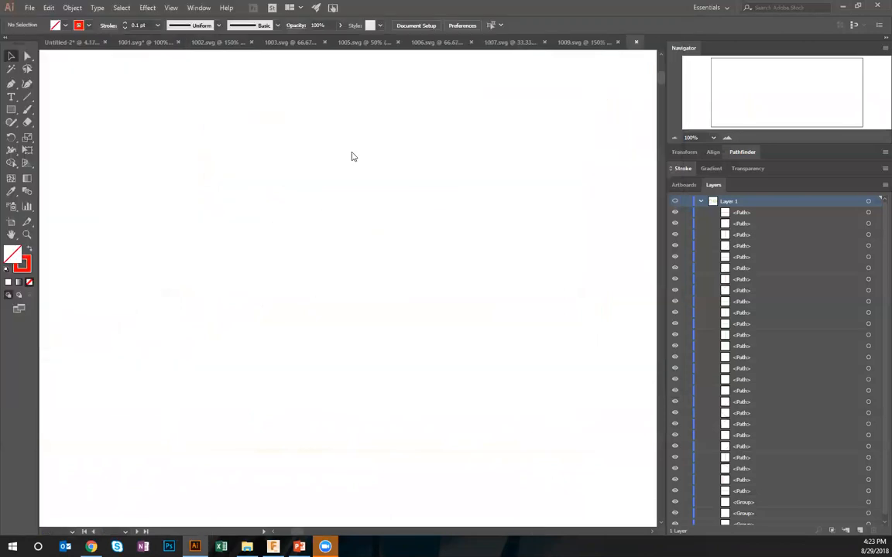
{"action": "left_click", "coordinate": [674, 138]}
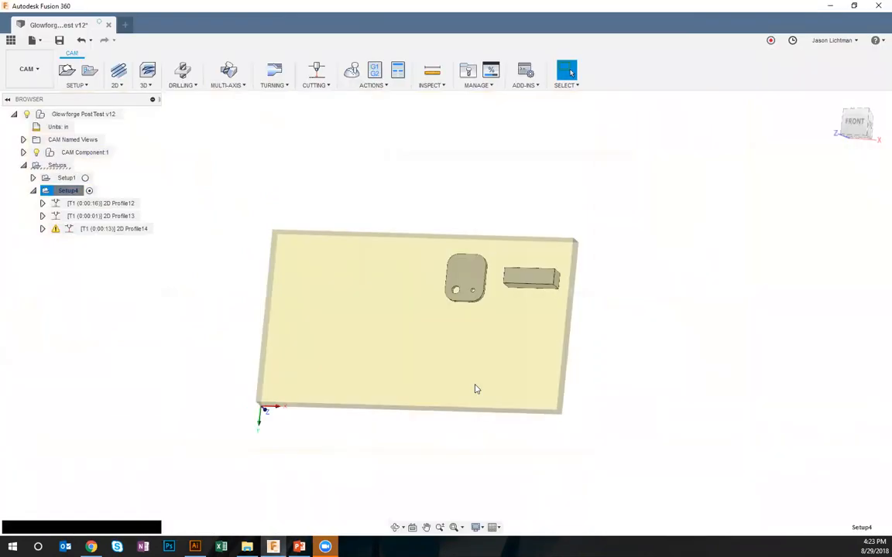
Back in Fusion 360, set Flip Model to Yes in Setup4's post process properties
{"action": "left_click", "coordinate": [375, 69]}
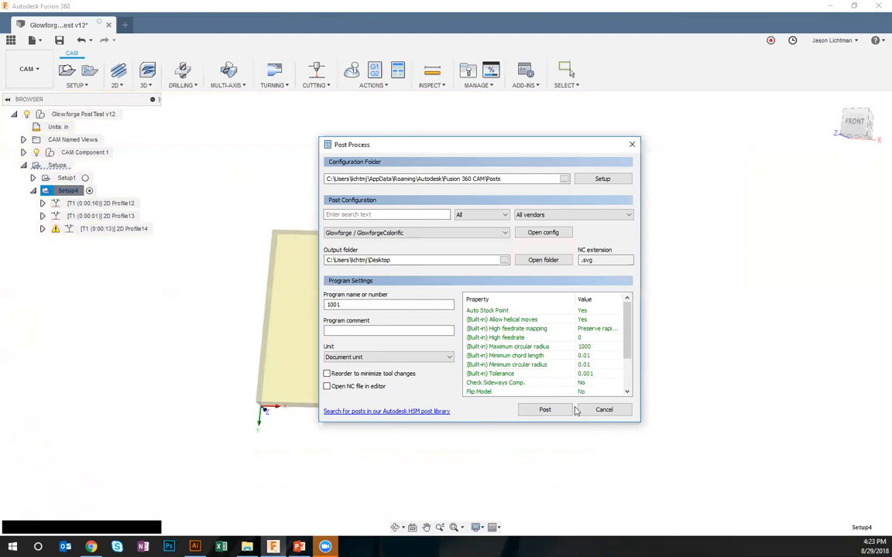
{"action": "left_click", "coordinate": [545, 409]}
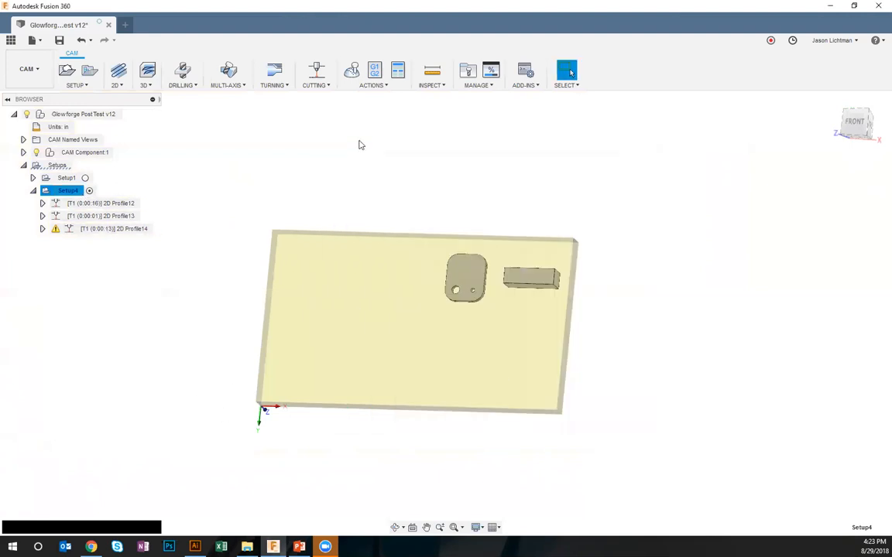
{"action": "left_click", "coordinate": [375, 71]}
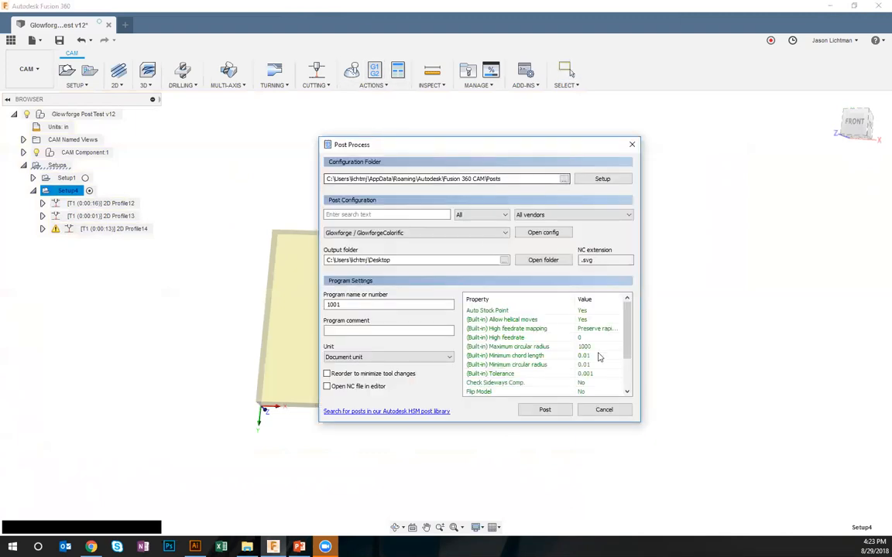
{"action": "left_click_drag", "start_coordinate": [627, 339], "coordinate": [614, 383]}
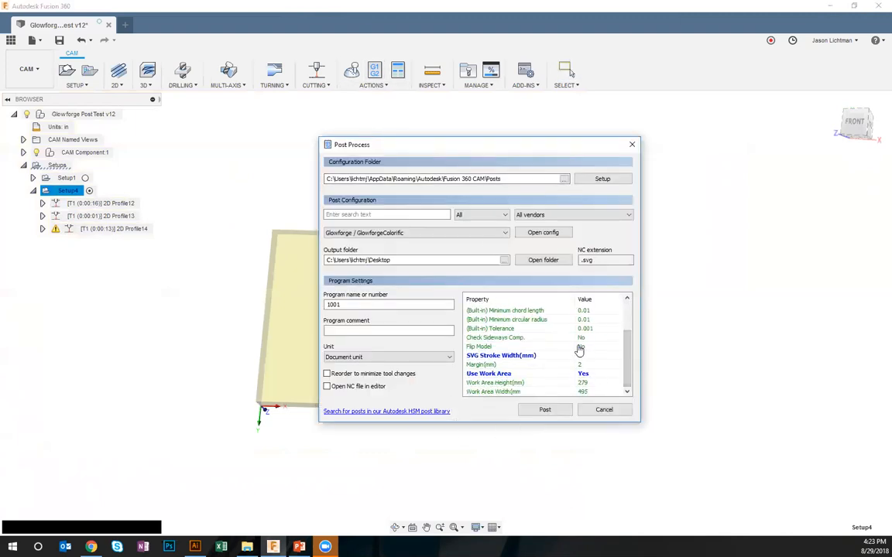
{"action": "left_click", "coordinate": [582, 347]}
{"action": "left_click", "coordinate": [590, 364]}
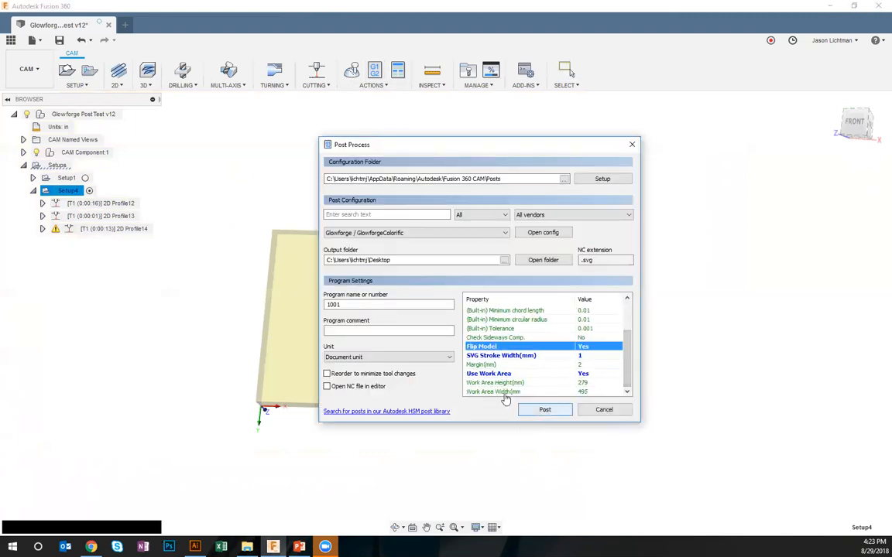
Name the program 1011, post Setup4 and save the output as 1011.svg on the Desktop
{"action": "left_click", "coordinate": [368, 304]}
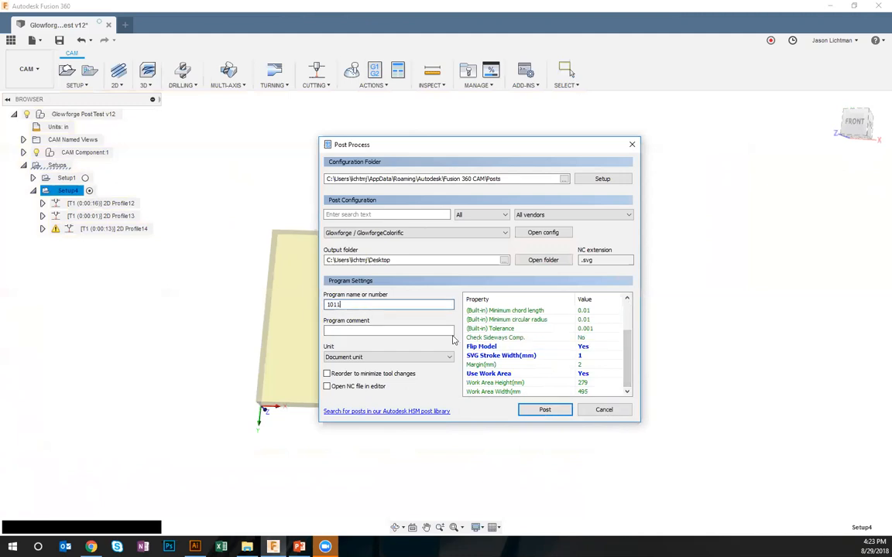
{"action": "left_click", "coordinate": [545, 409]}
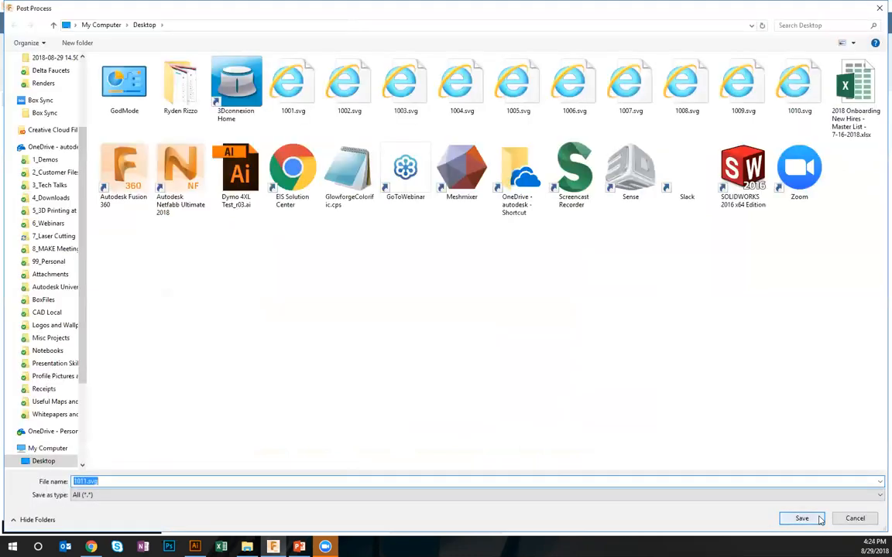
{"action": "left_click", "coordinate": [819, 519]}
Open 1011.svg from the Desktop in Illustrator and view the area around its artboard at 33.33%
{"action": "left_click", "coordinate": [195, 547]}
{"action": "left_click", "coordinate": [30, 7]}
{"action": "left_click", "coordinate": [46, 42]}
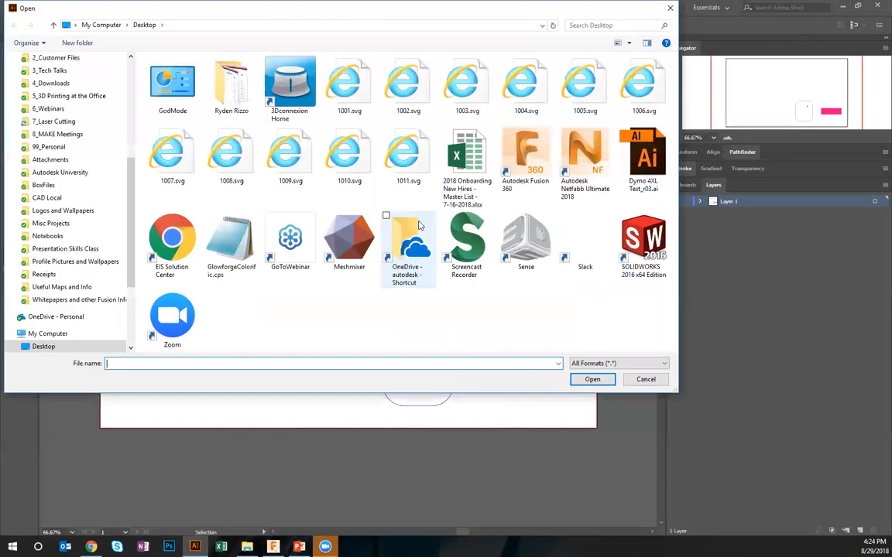
{"action": "double_click", "coordinate": [394, 150]}
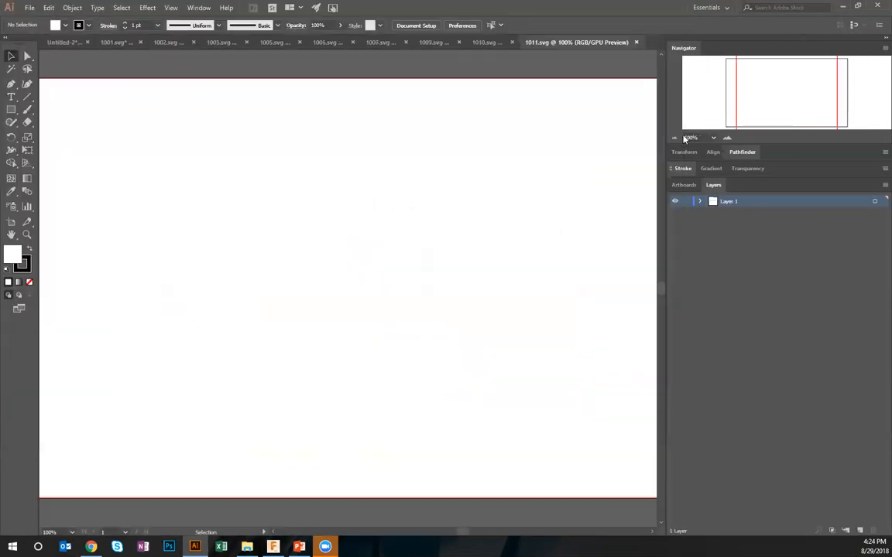
{"action": "left_click", "coordinate": [674, 138]}
{"action": "left_click", "coordinate": [672, 139]}
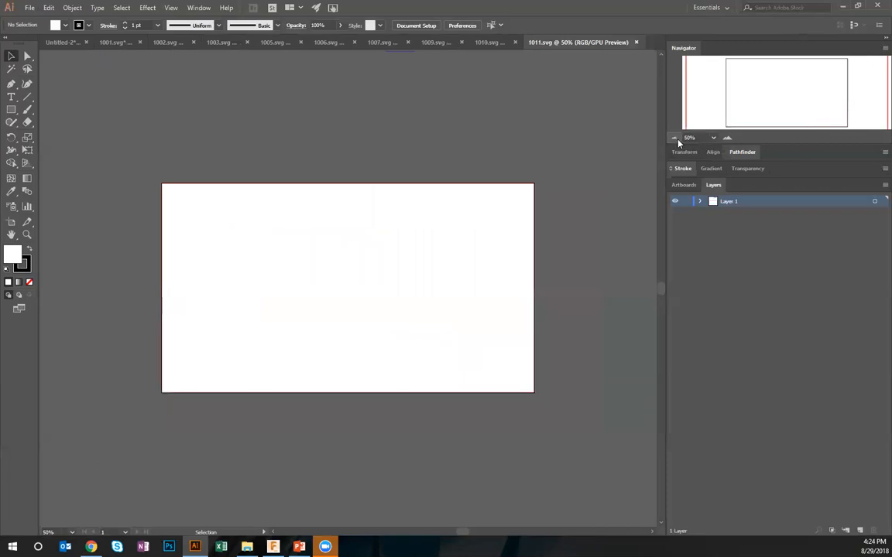
{"action": "left_click", "coordinate": [673, 138]}
{"action": "left_click", "coordinate": [674, 138]}
{"action": "left_click", "coordinate": [726, 138]}
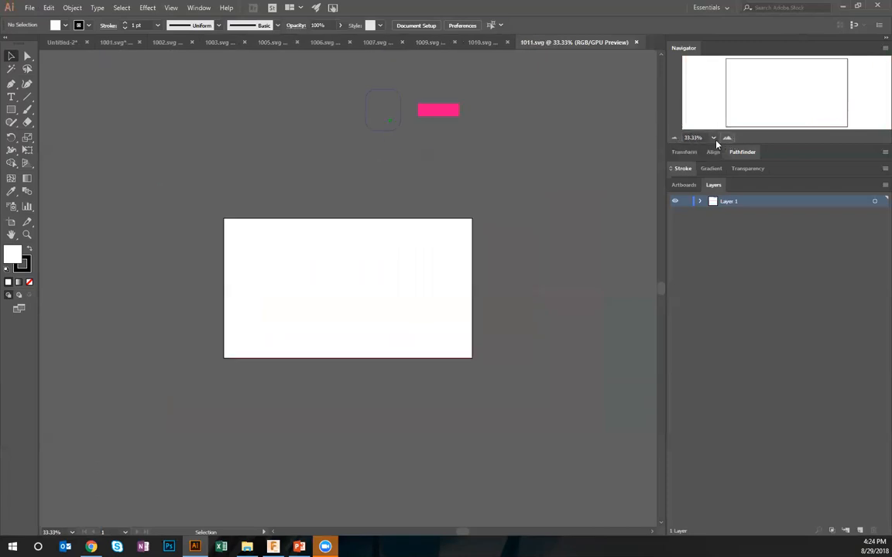
Examine the rounded outline, hole and pink rectangle above the 1011.svg artboard at 100%
{"action": "left_click", "coordinate": [726, 138]}
{"action": "left_click", "coordinate": [726, 138]}
{"action": "left_click", "coordinate": [726, 137]}
{"action": "left_click_drag", "start_coordinate": [544, 260], "coordinate": [430, 187]}
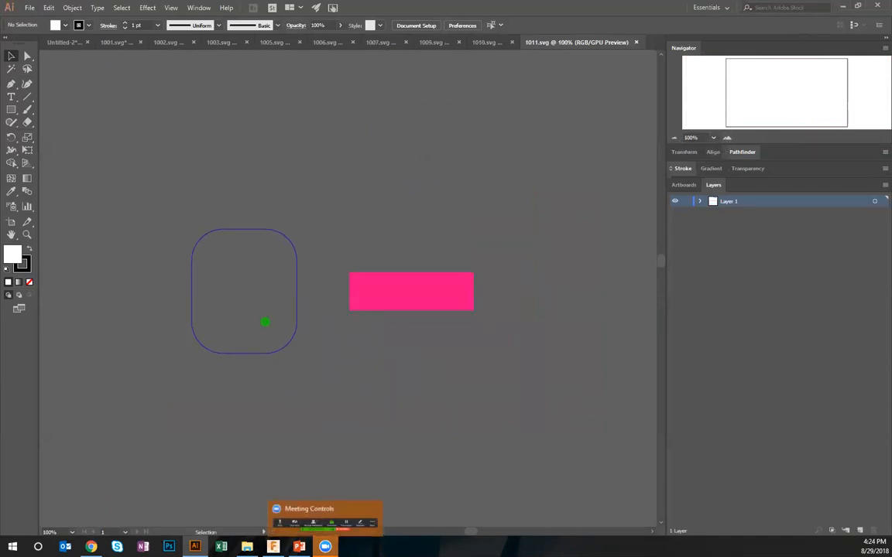
Back in Fusion 360, review the cutting mode and sideways compensation options of 2D Profile13 in Setup4 and cancel the edit
{"action": "left_click", "coordinate": [272, 546]}
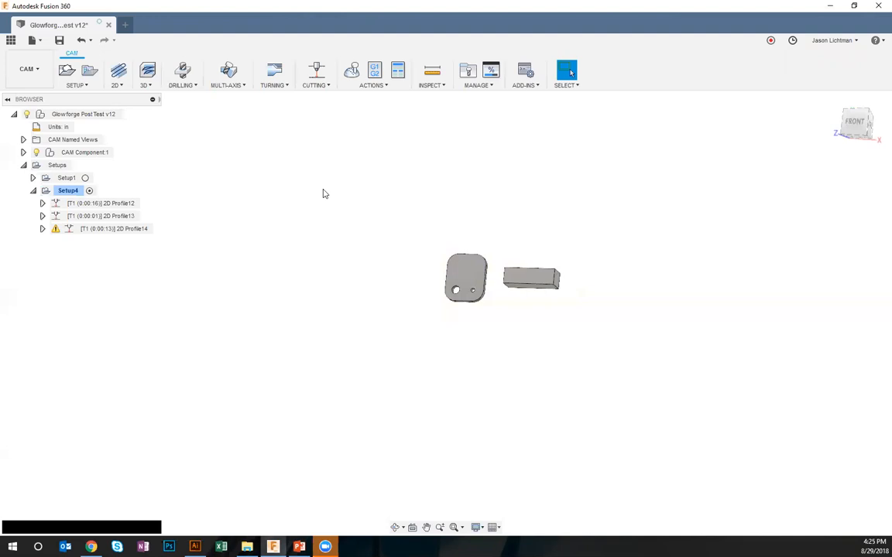
{"action": "scroll", "coordinate": [443, 304], "scroll_direction": "up", "scroll_amount": 5}
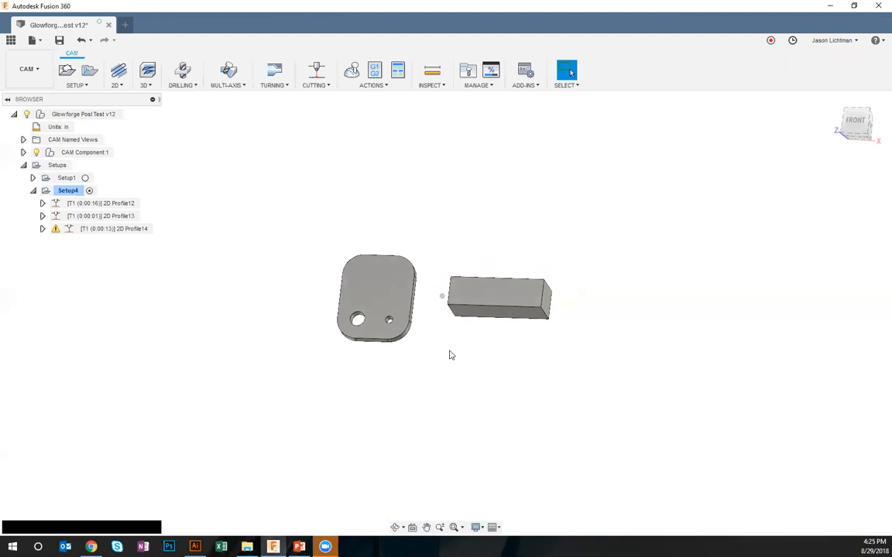
{"action": "right_click", "coordinate": [127, 217]}
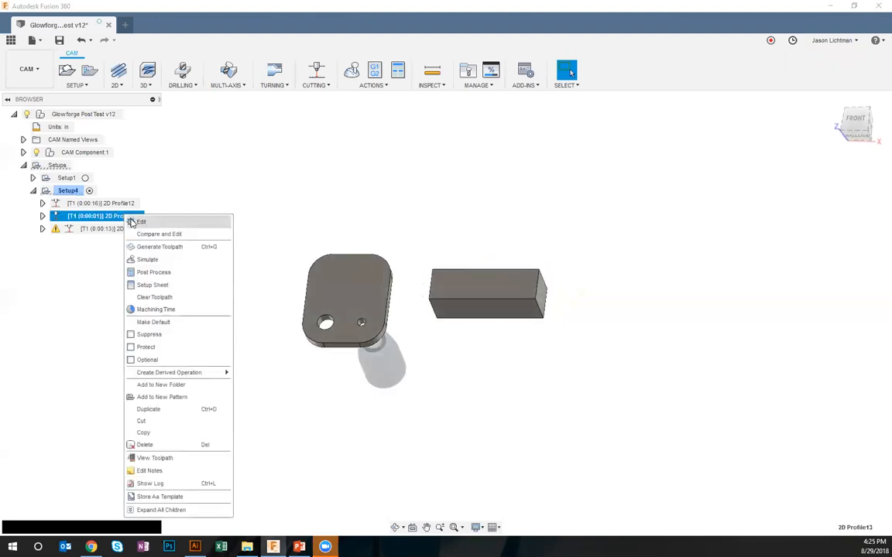
{"action": "left_click", "coordinate": [141, 222]}
{"action": "middle_click_drag", "start_coordinate": [265, 313], "coordinate": [757, 259], "text": "shift"}
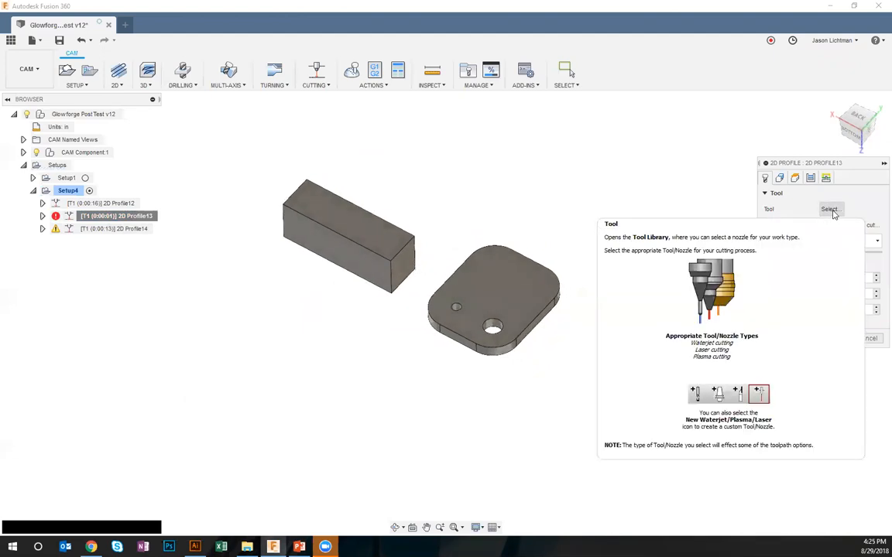
{"action": "left_click", "coordinate": [848, 242]}
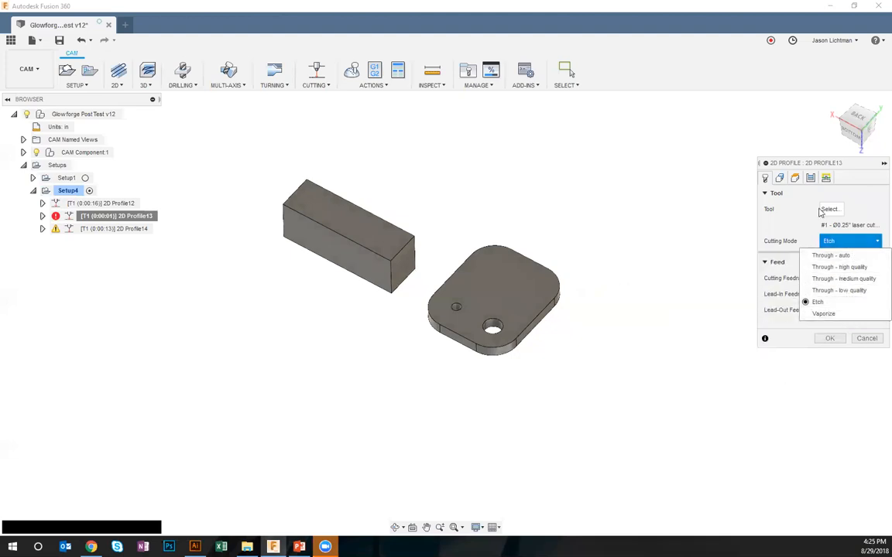
{"action": "left_click", "coordinate": [811, 178]}
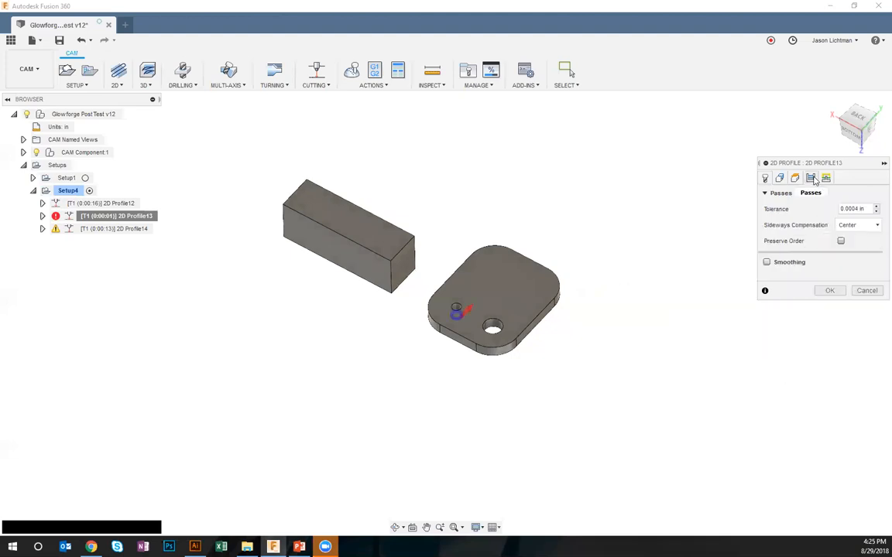
{"action": "left_click", "coordinate": [862, 226]}
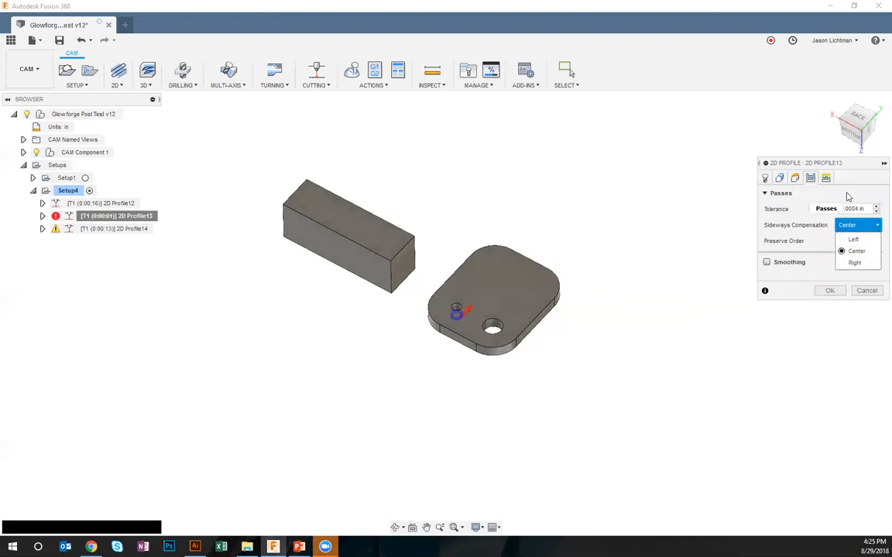
{"action": "left_click", "coordinate": [866, 290]}
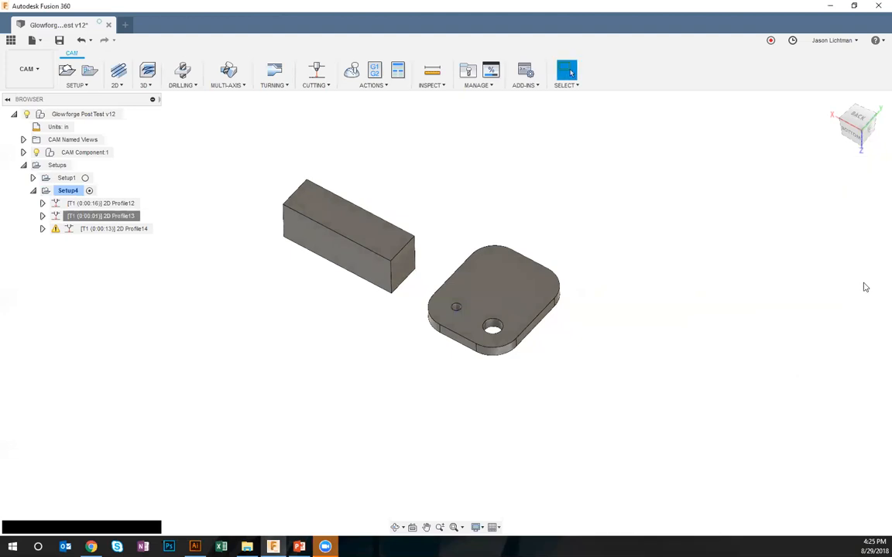